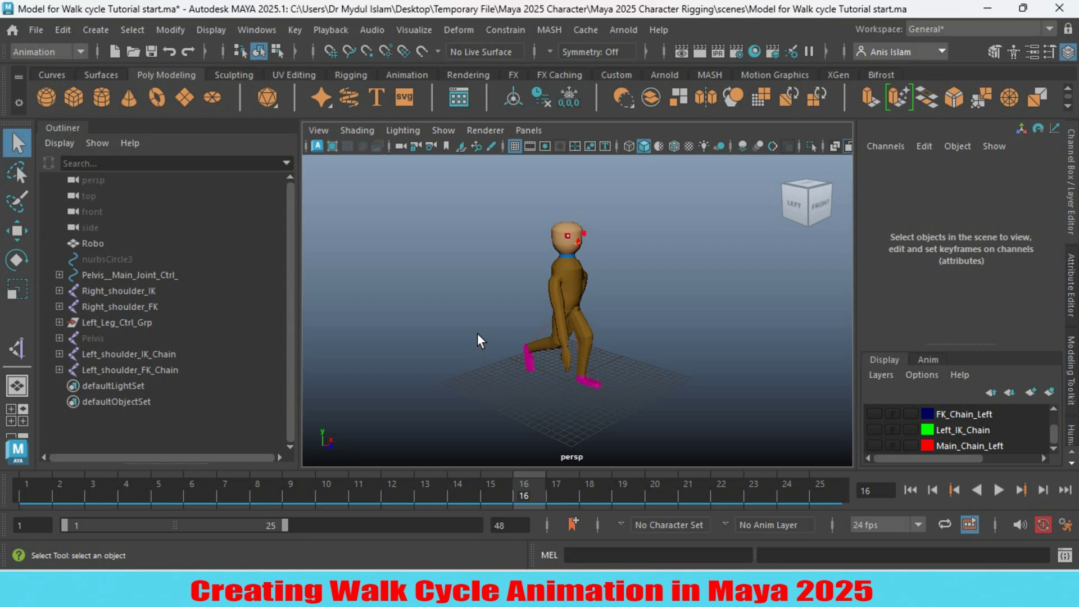
Play the walk cycle animation and examine the character's motion from several angles.
mouse_move(588, 326)
left_mouse_down("alt")
mouse_move(482, 329)
mouse_move(568, 306)
mouse_move(571, 322)
left_mouse_up("alt")
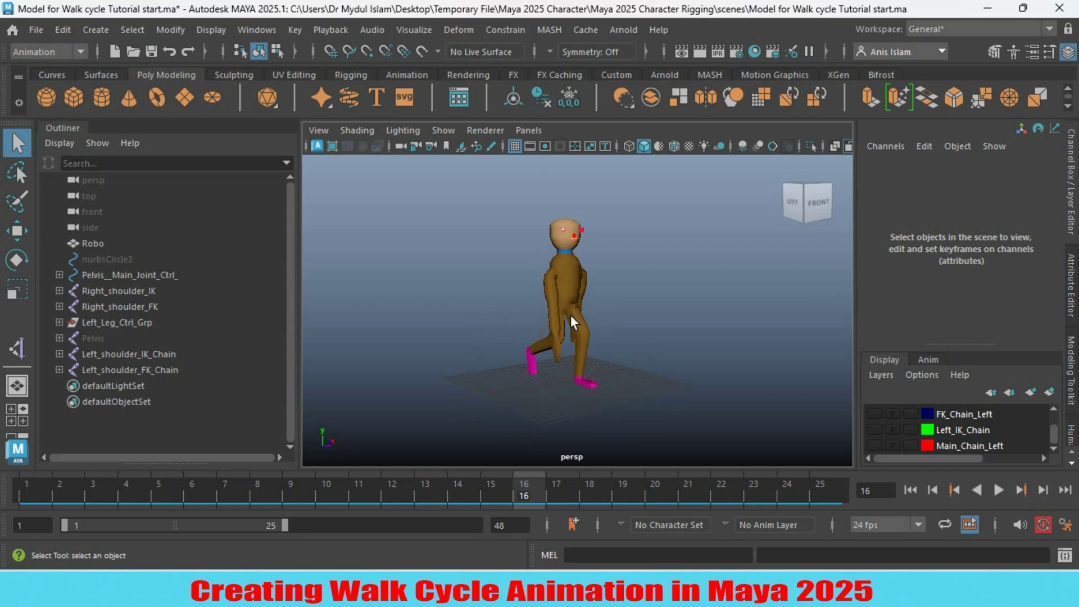
left_click(996, 488)
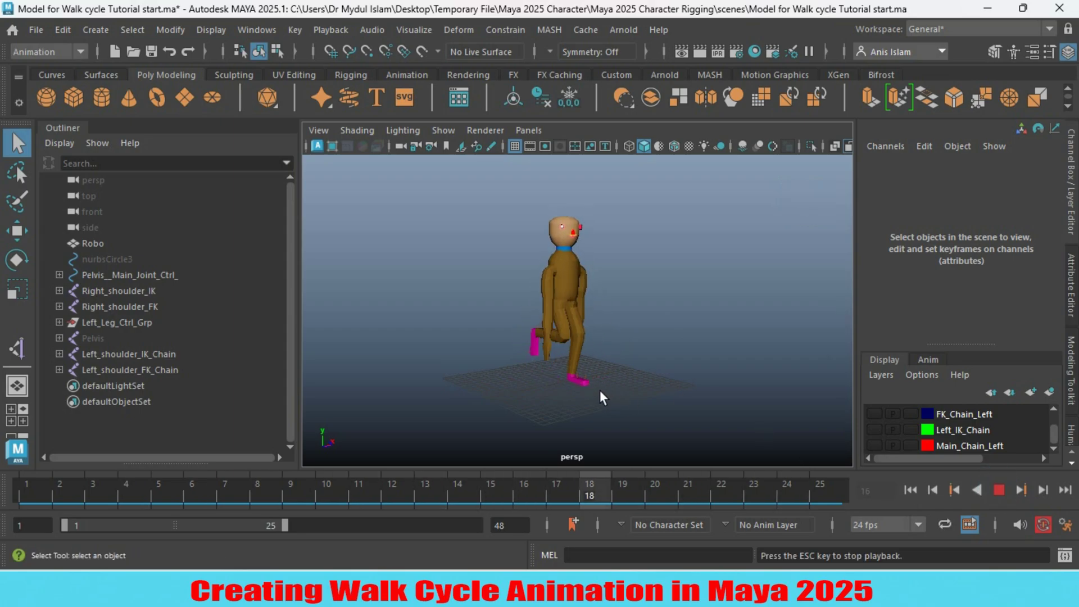
left_click_drag(620, 343, 601, 355, "alt")
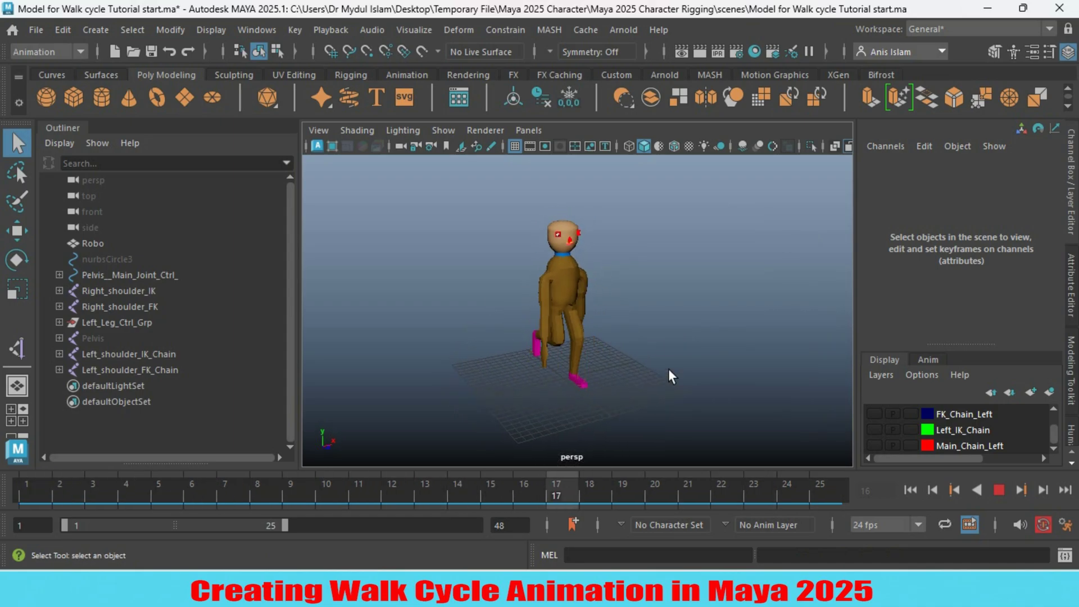
left_click_drag(669, 368, 494, 353, "alt")
left_click_drag(478, 309, 682, 357, "alt")
scroll(663, 354, "down", 3)
mouse_move(456, 373)
left_mouse_down("alt")
mouse_move(710, 344)
mouse_move(585, 378)
mouse_move(457, 362)
mouse_move(518, 346)
mouse_move(646, 360)
mouse_move(544, 378)
mouse_move(473, 375)
left_mouse_up("alt")
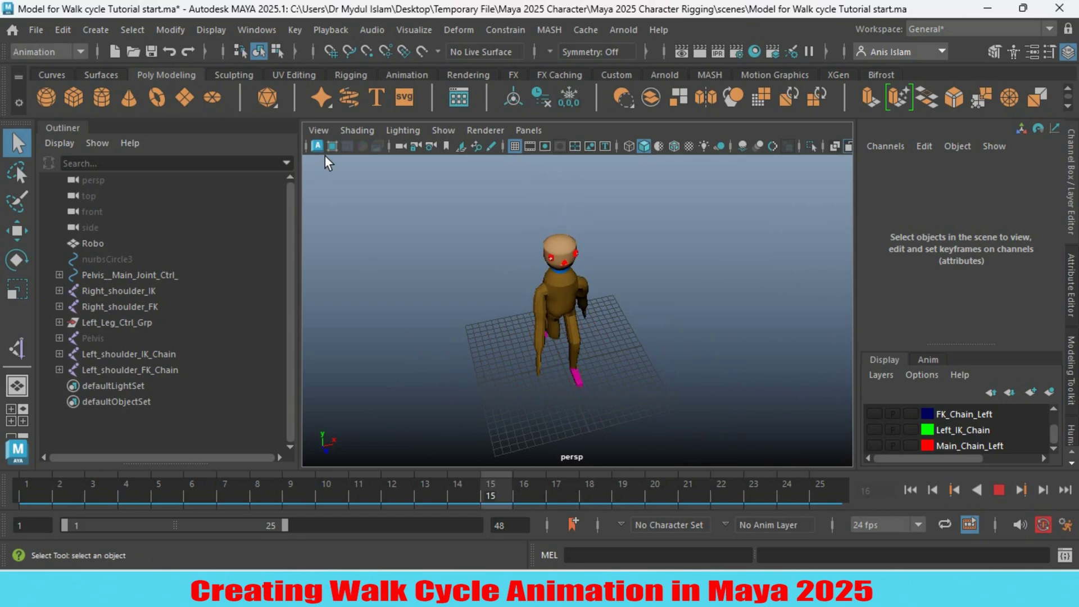
Show the NURBS curves in the perspective view and examine the rig controls around the walking character.
left_click(443, 130)
mouse_move(563, 197)
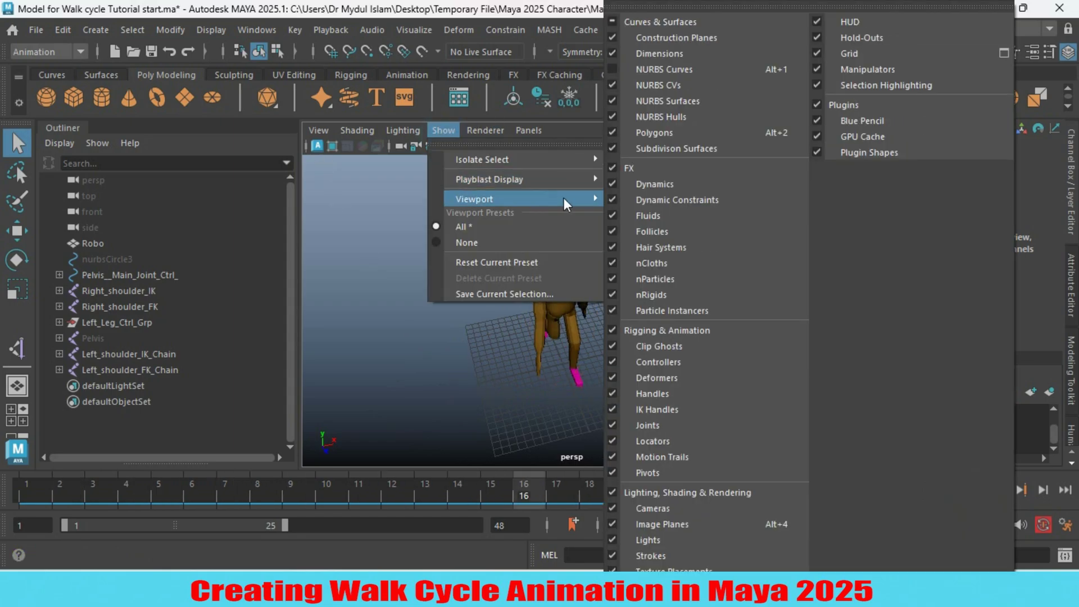
left_click(612, 69)
left_click_drag(614, 384, 457, 362, "alt")
left_click_drag(649, 338, 576, 389, "alt")
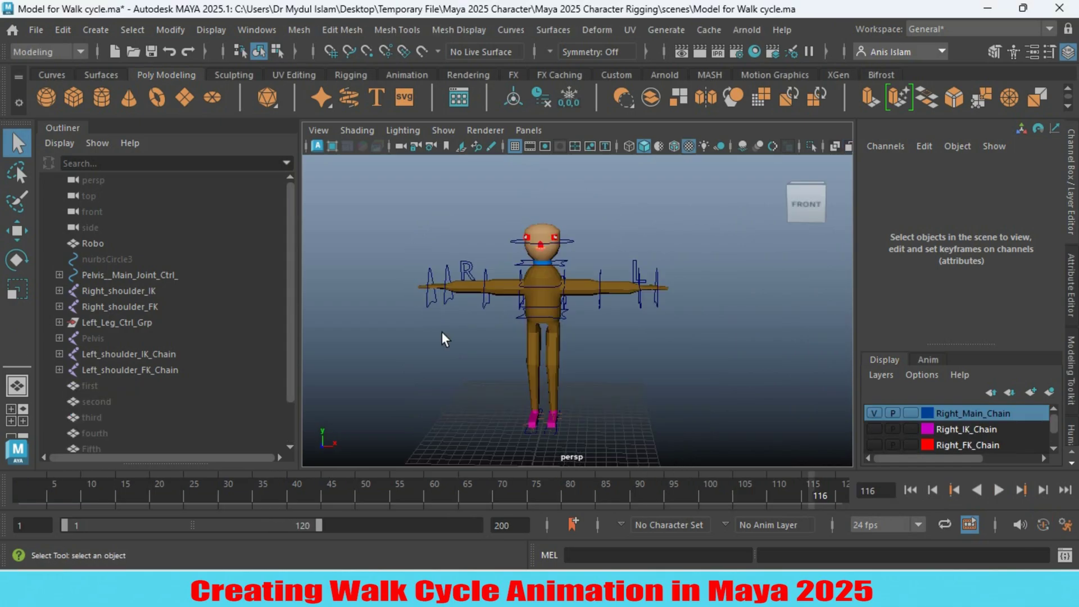
left_click_drag(506, 335, 442, 331, "alt")
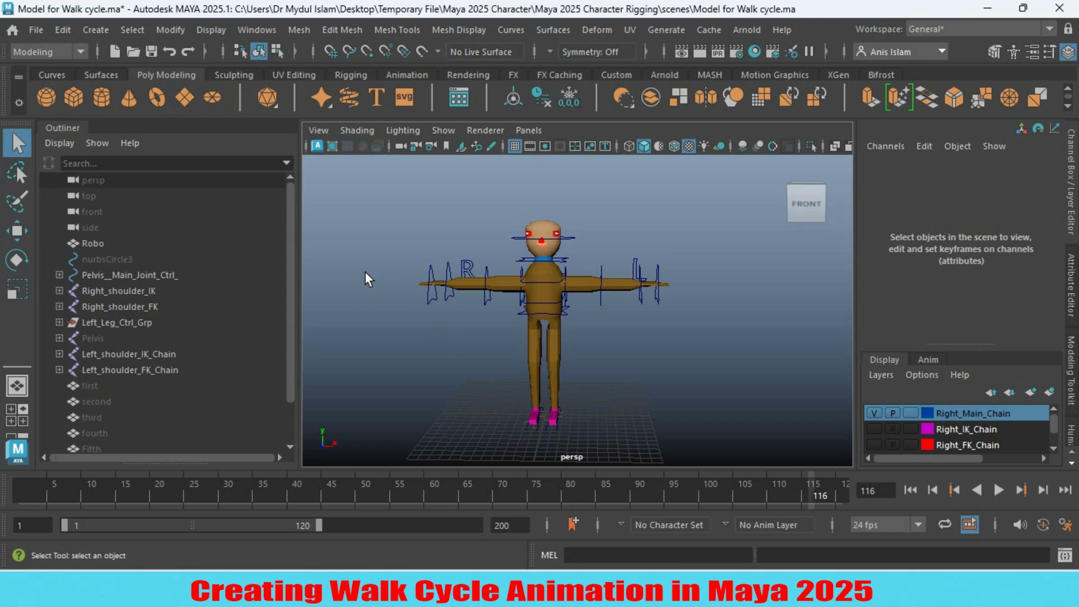
left_click(269, 29)
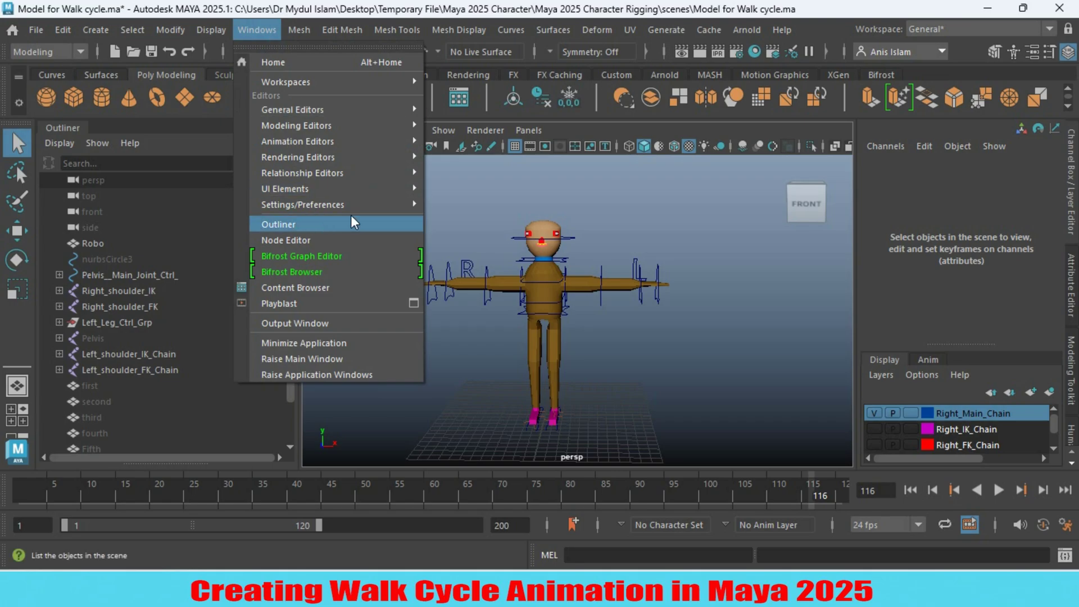
mouse_move(385, 204)
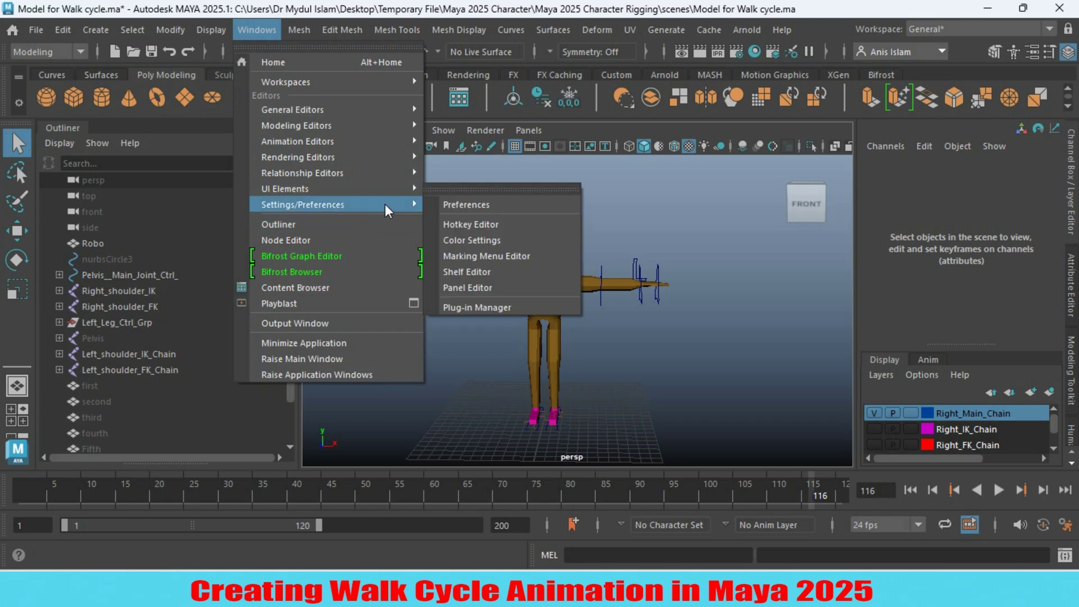
left_click(453, 204)
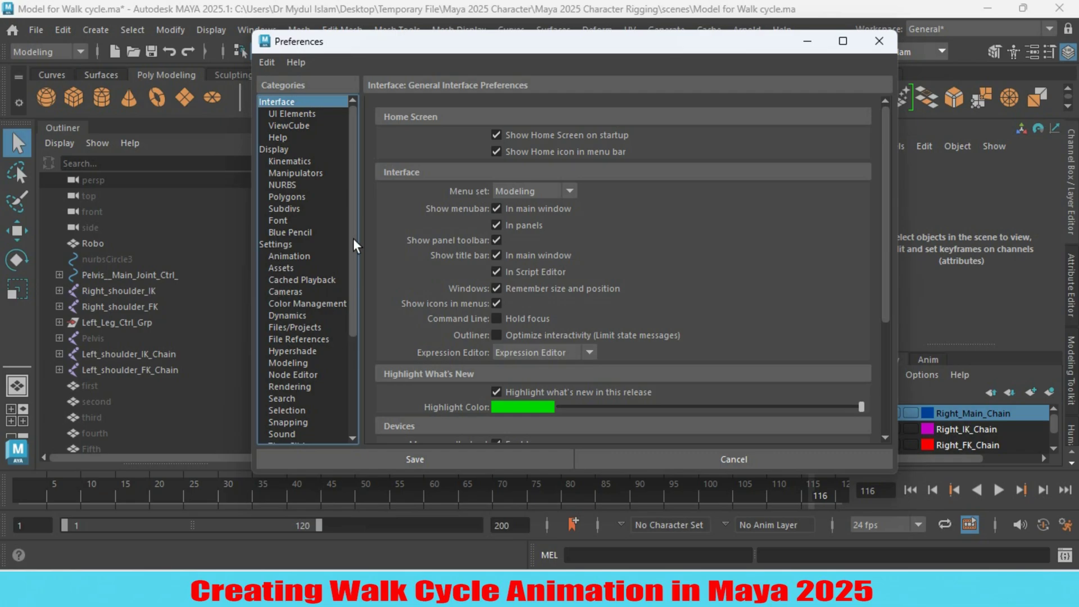
scroll(354, 208, "down", 4)
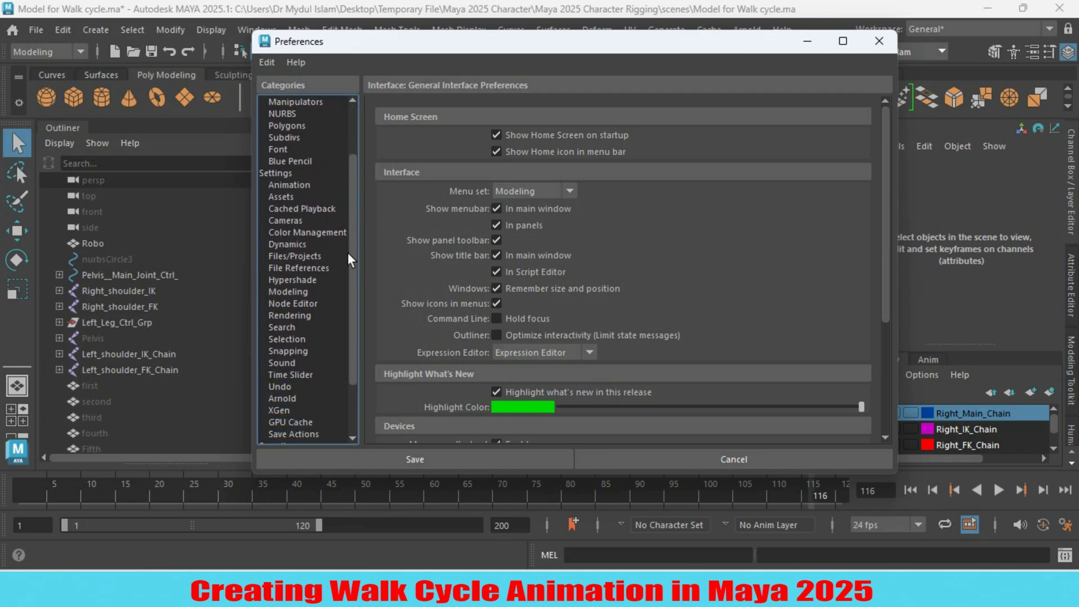
scroll(344, 328, "up", 4)
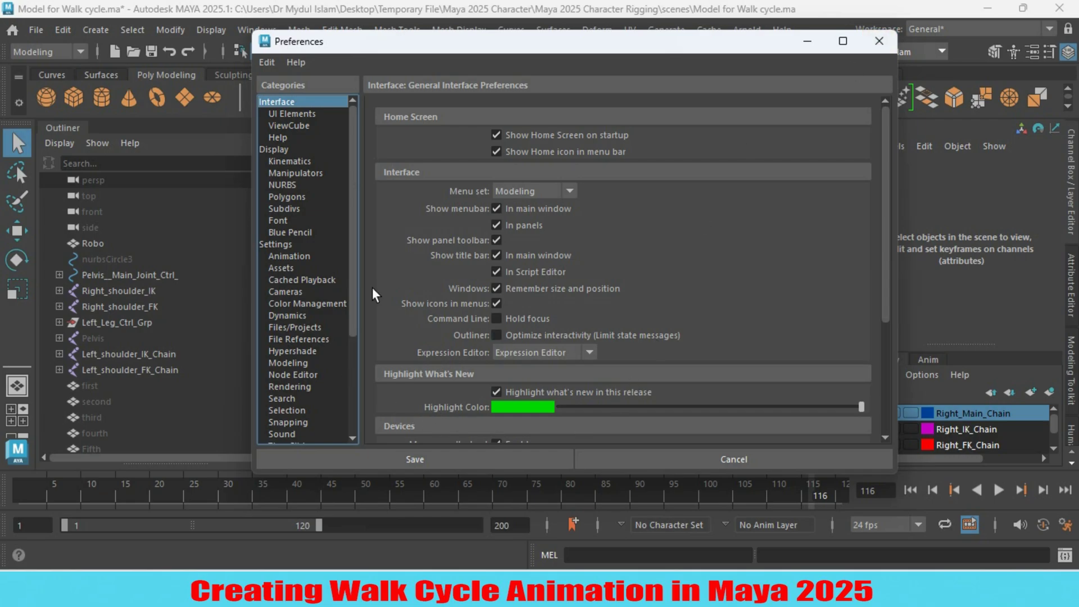
left_click(879, 41)
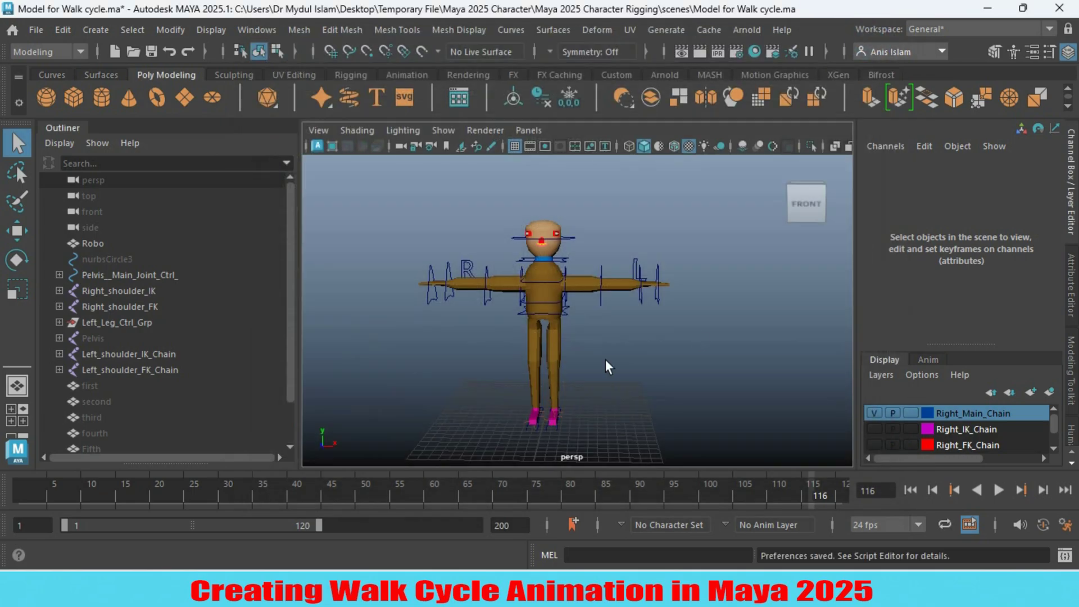
In the Animation preferences, set the default tangent weight to Weighted Tangents and both default in and out tangents to Spline.
left_click(1064, 526)
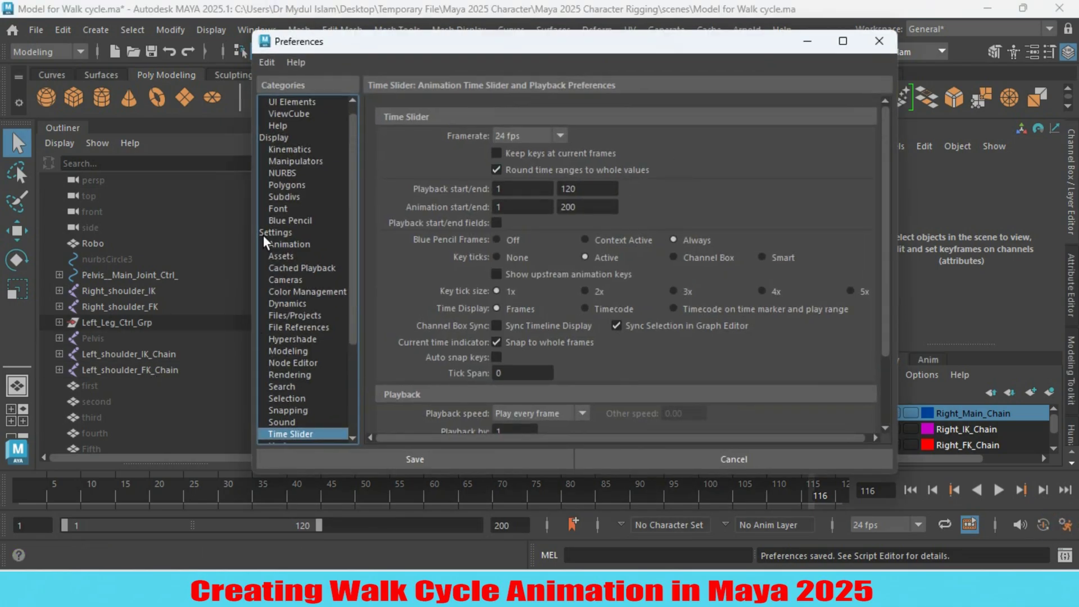
left_click(275, 232)
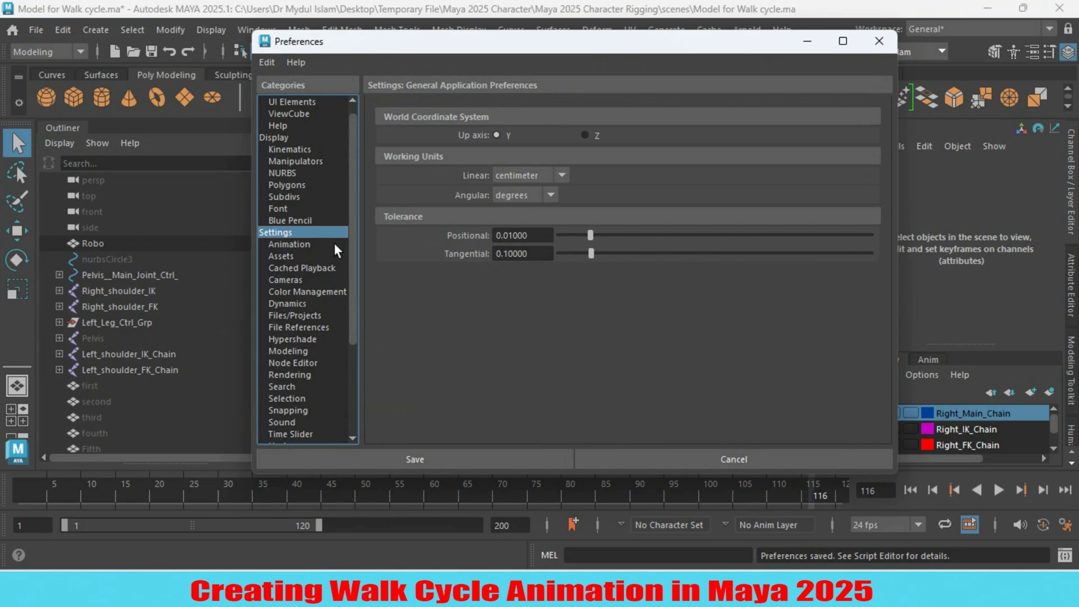
left_click(285, 245)
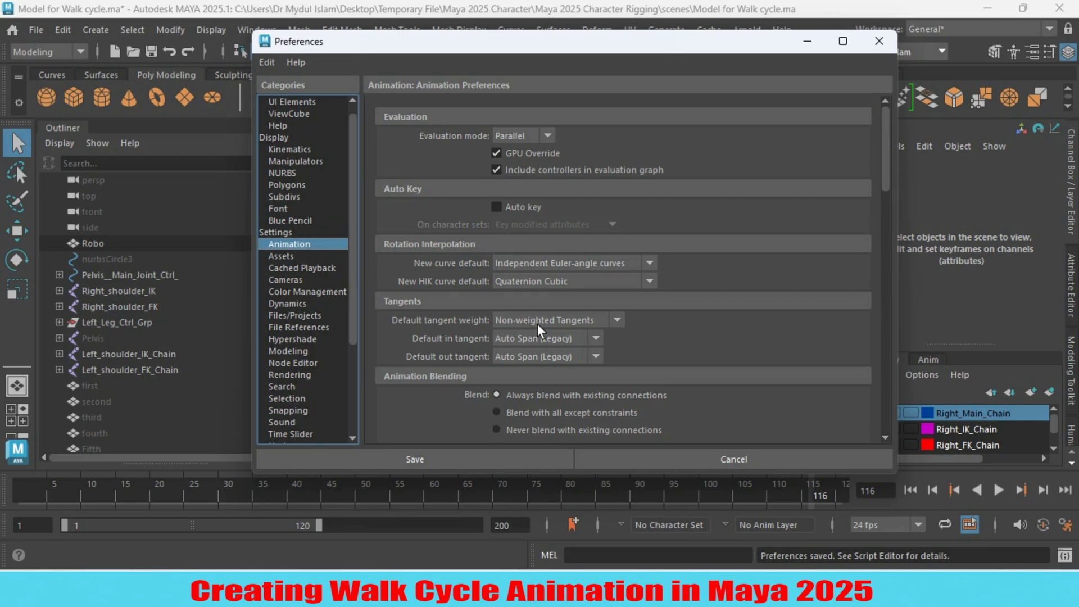
left_click(551, 319)
left_click(538, 356)
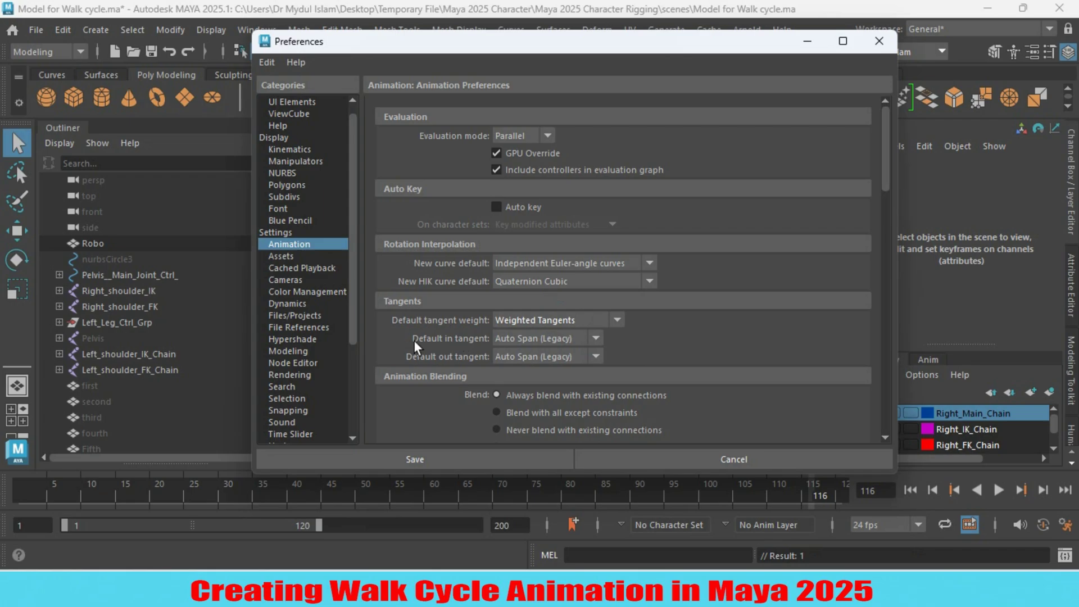
left_click(510, 336)
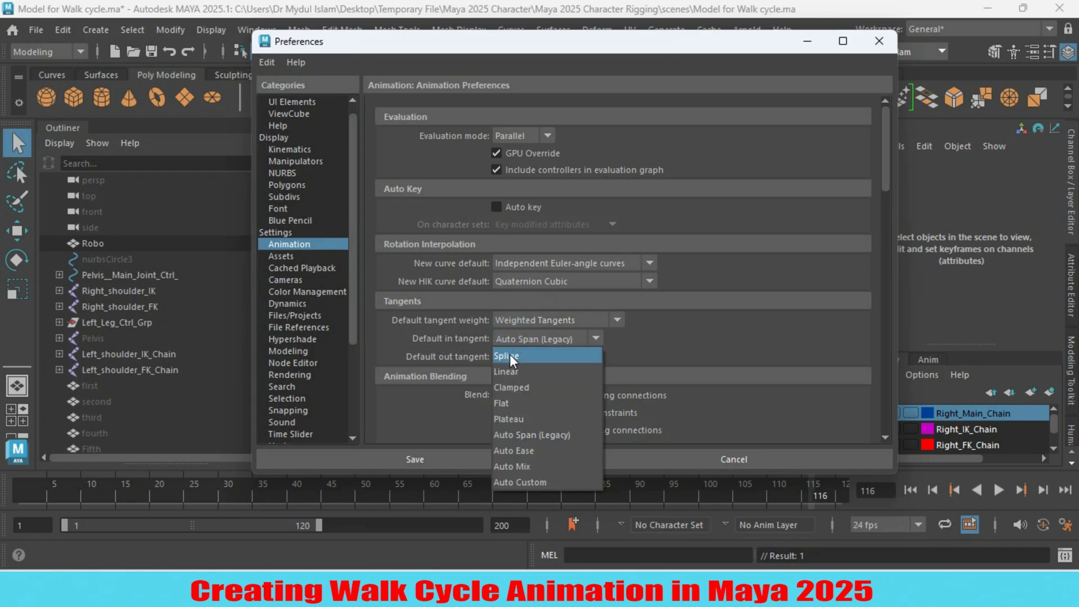
left_click(510, 356)
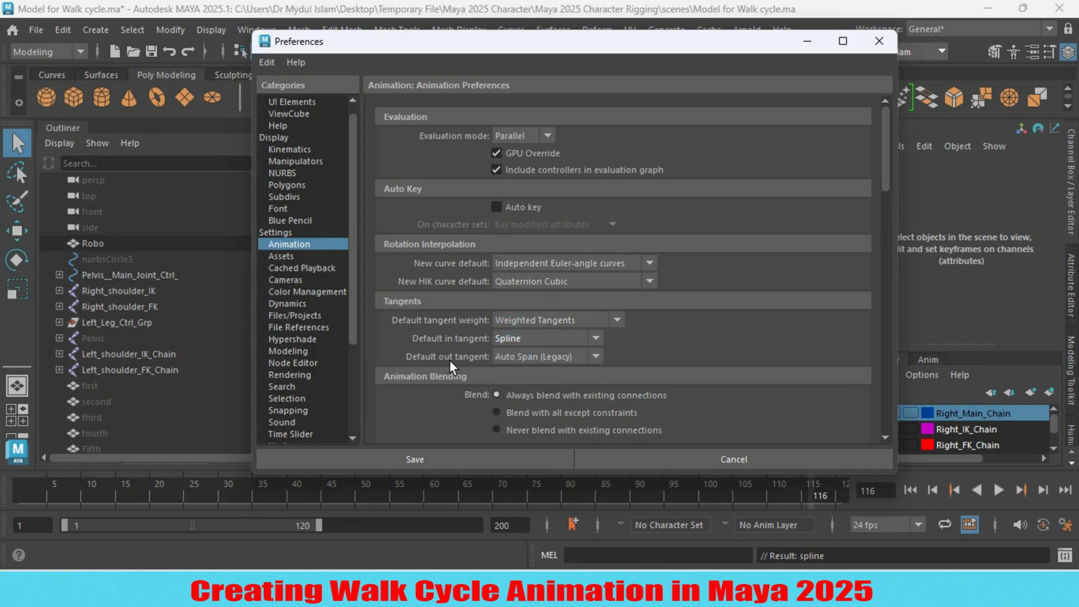
left_click(524, 361)
left_click(525, 372)
left_click_drag(888, 174, 877, 199)
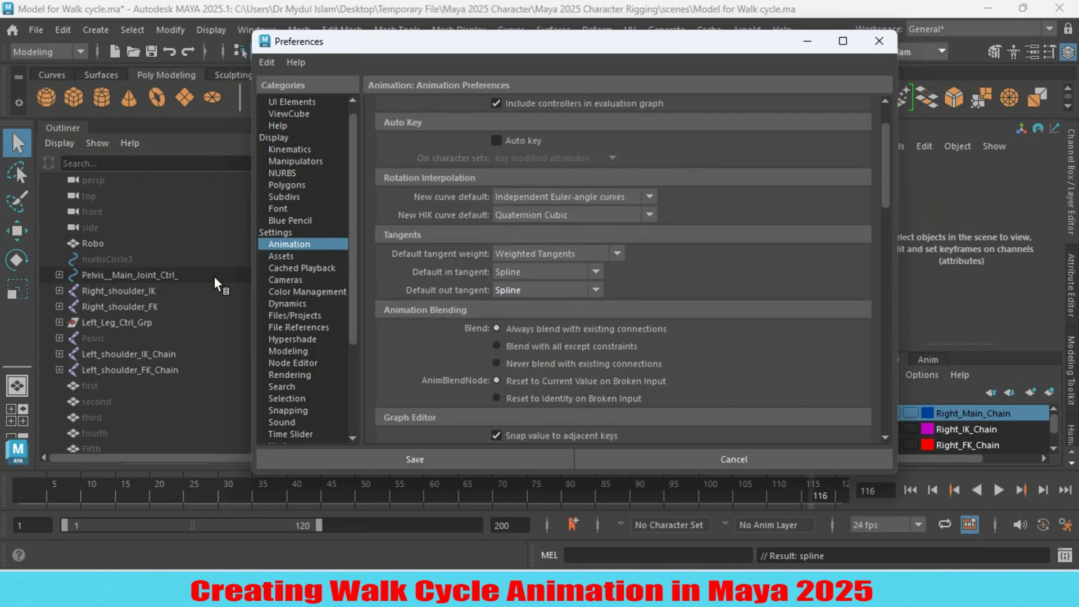
In the Time Slider preferences, set the playback range to end at frame 25 and the animation range to end at frame 50.
left_click_drag(355, 201, 357, 254)
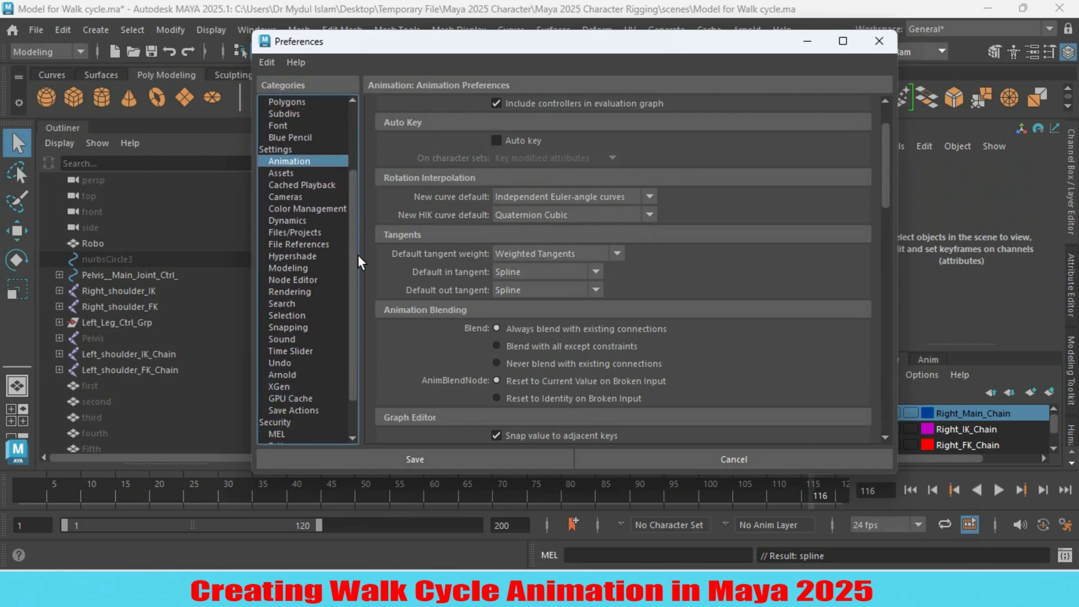
left_click(281, 351)
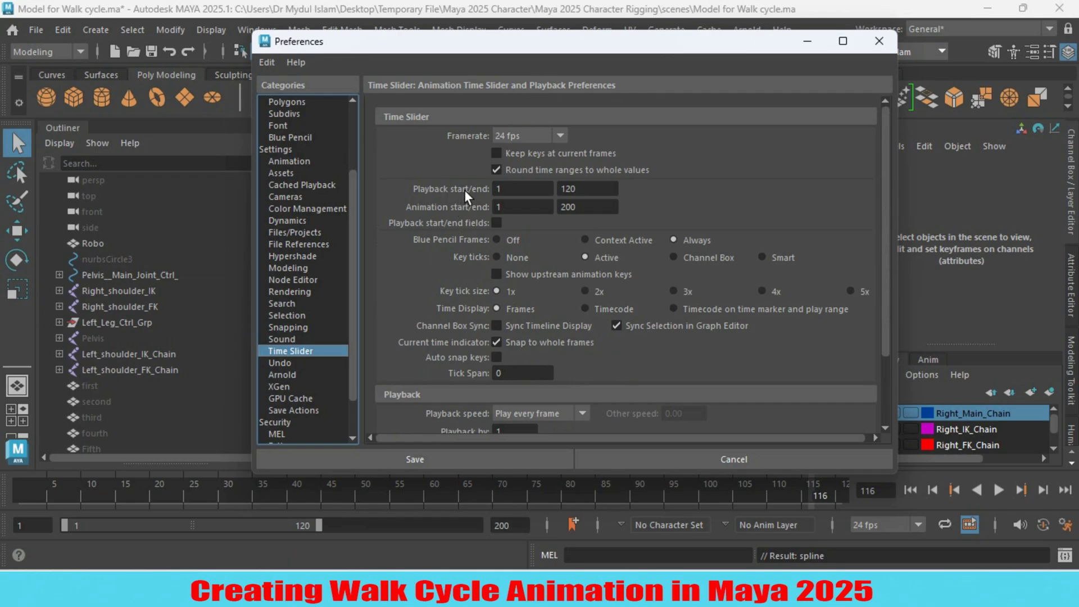
left_click(506, 188)
key("Tab")
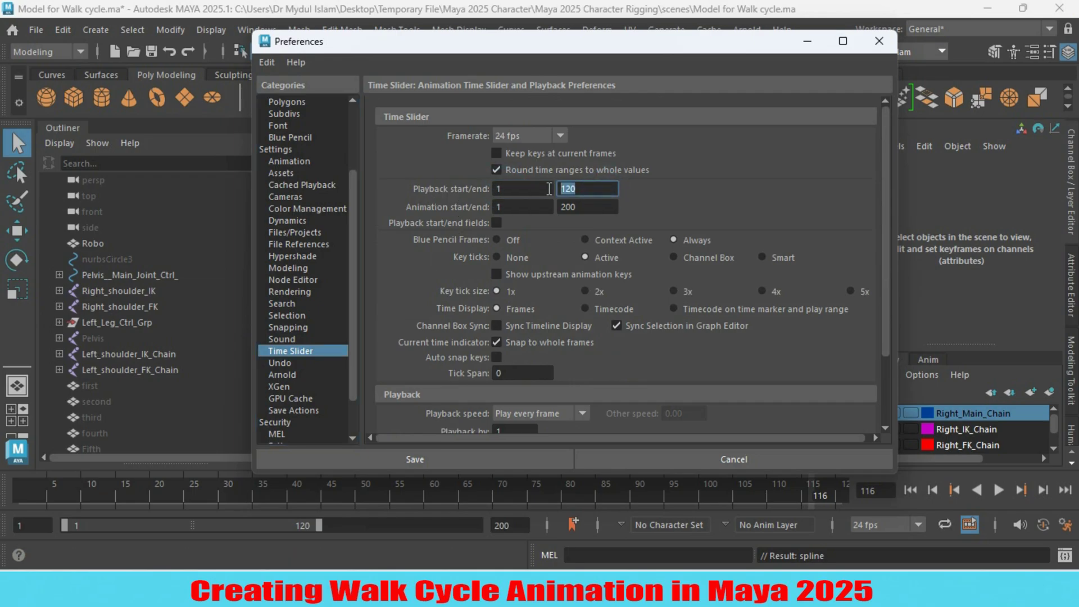
type("25")
key("Return")
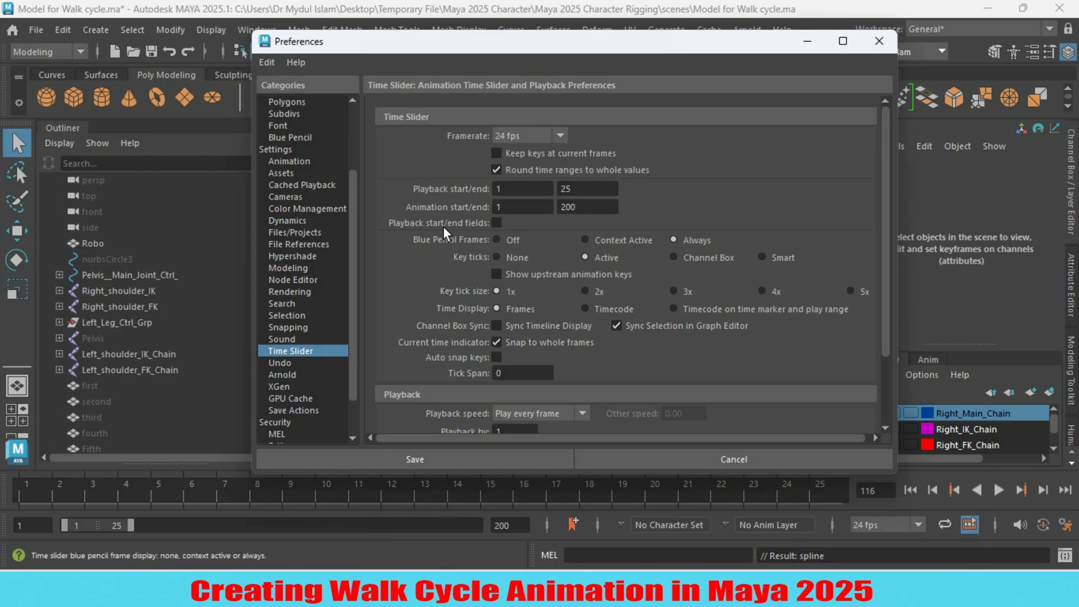
left_click(506, 206)
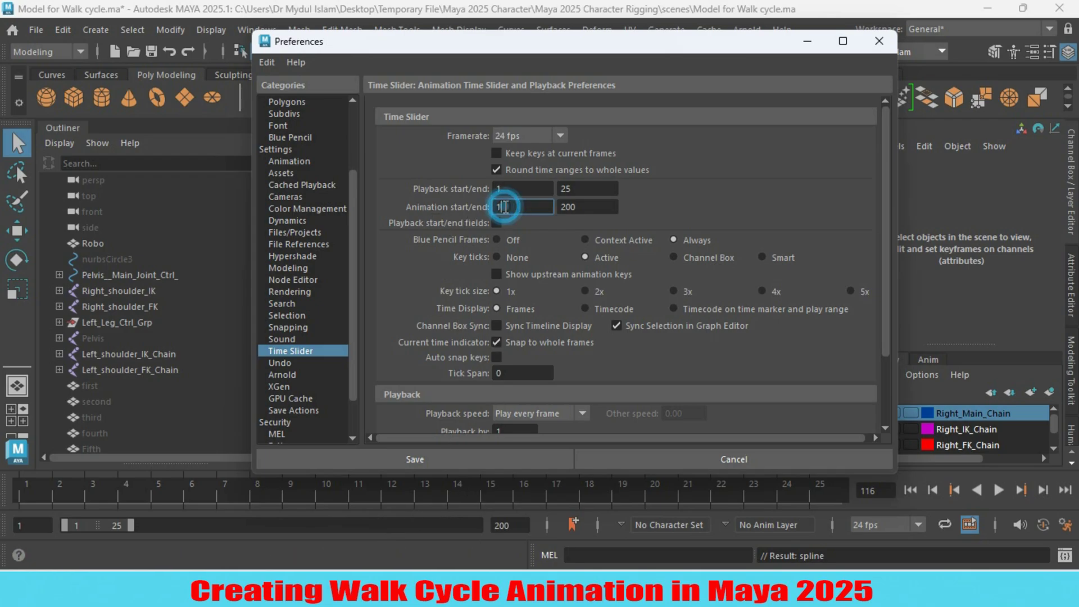
left_click_drag(584, 208, 555, 209)
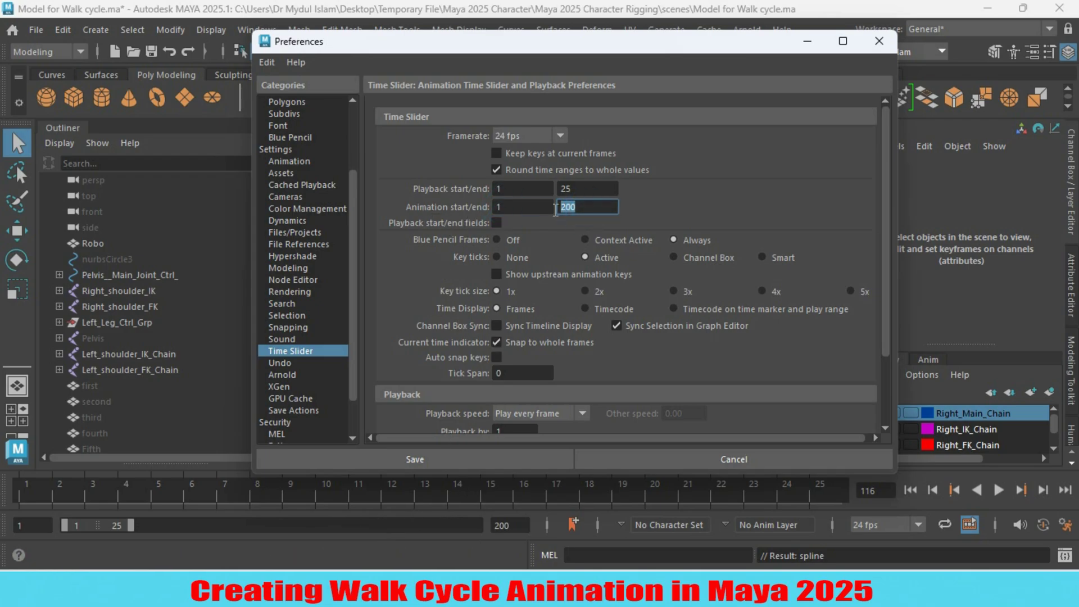
type("50")
Set the playback speed to 24 fps x 1 and save the preferences.
scroll(886, 195, "down", 3)
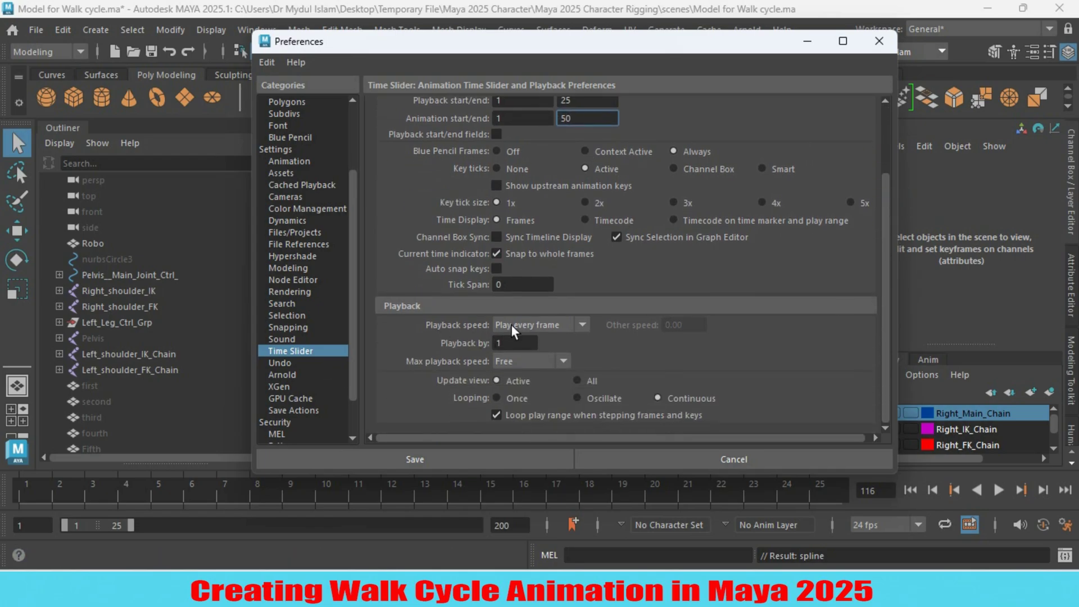
left_click(511, 325)
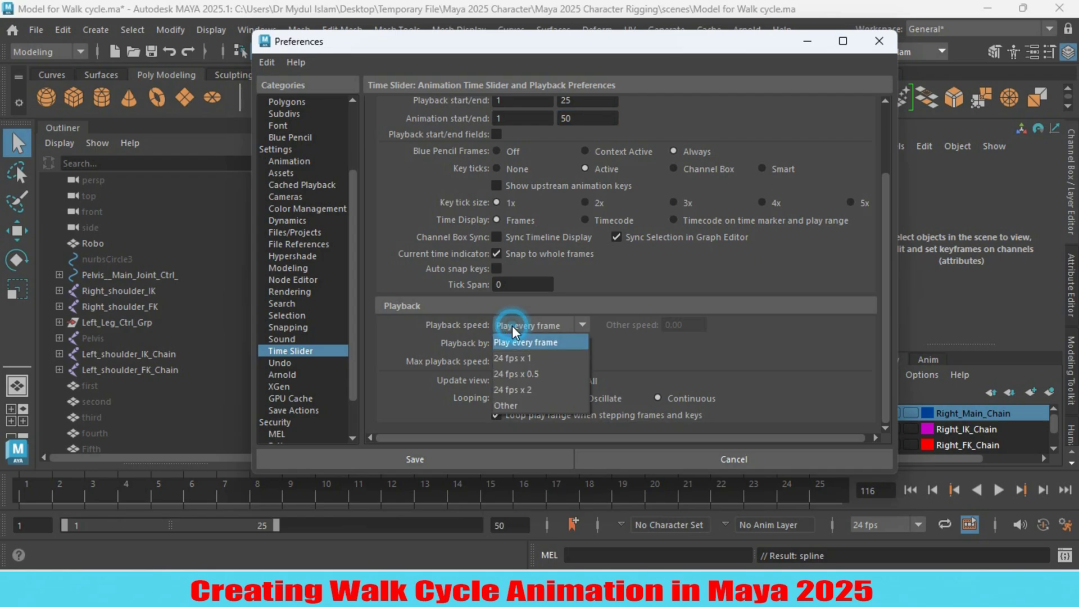
left_click(518, 360)
left_click(409, 460)
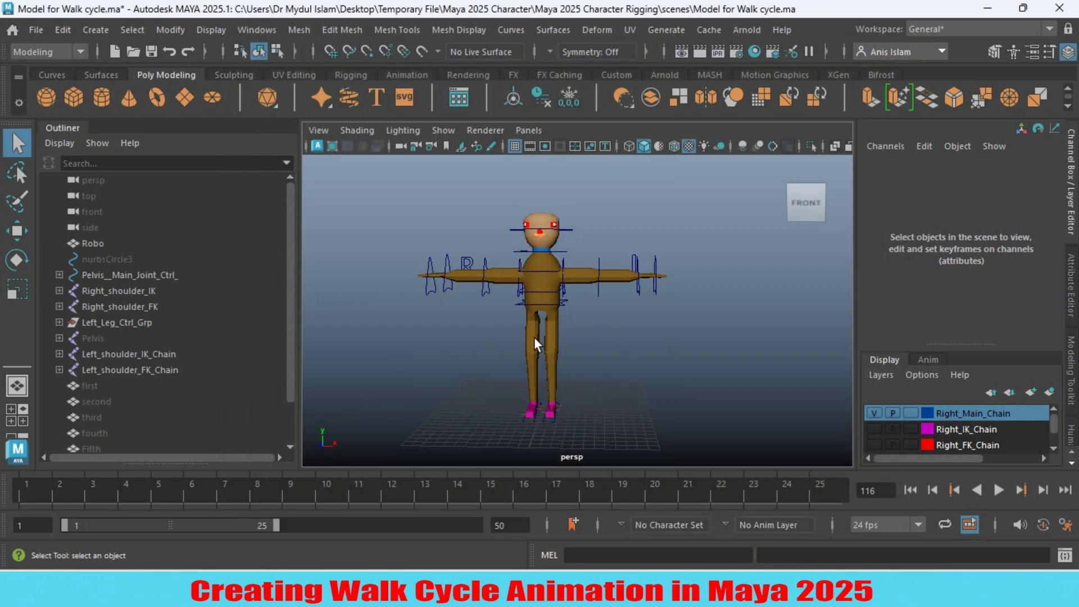
Enlarge the upper viewports to show two views side by side and switch the top view to the orthographic side view.
key("space")
left_click_drag(541, 294, 533, 471)
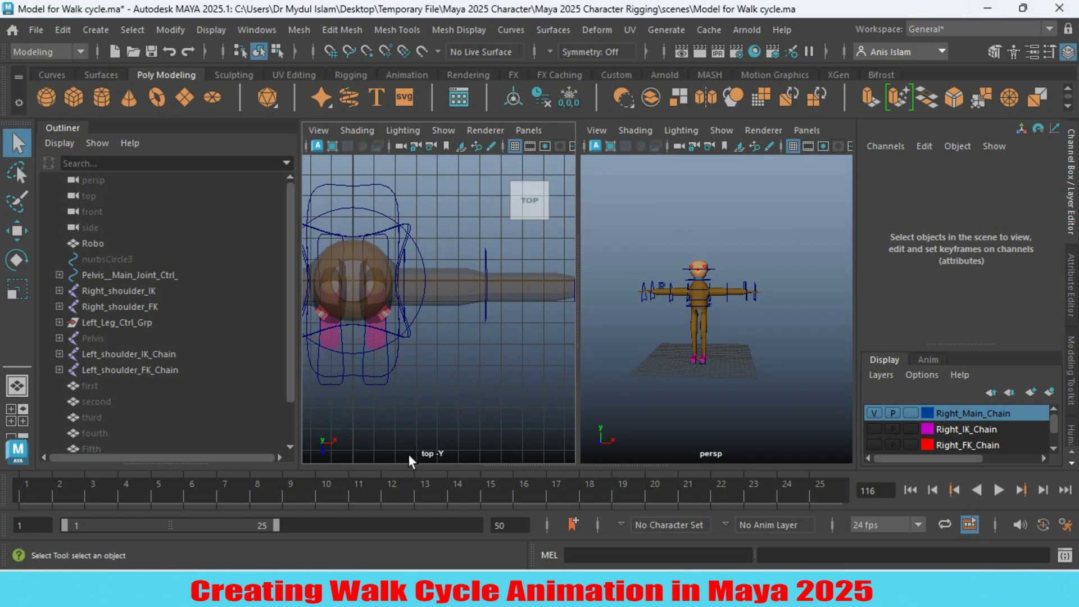
left_click(520, 124)
mouse_move(609, 178)
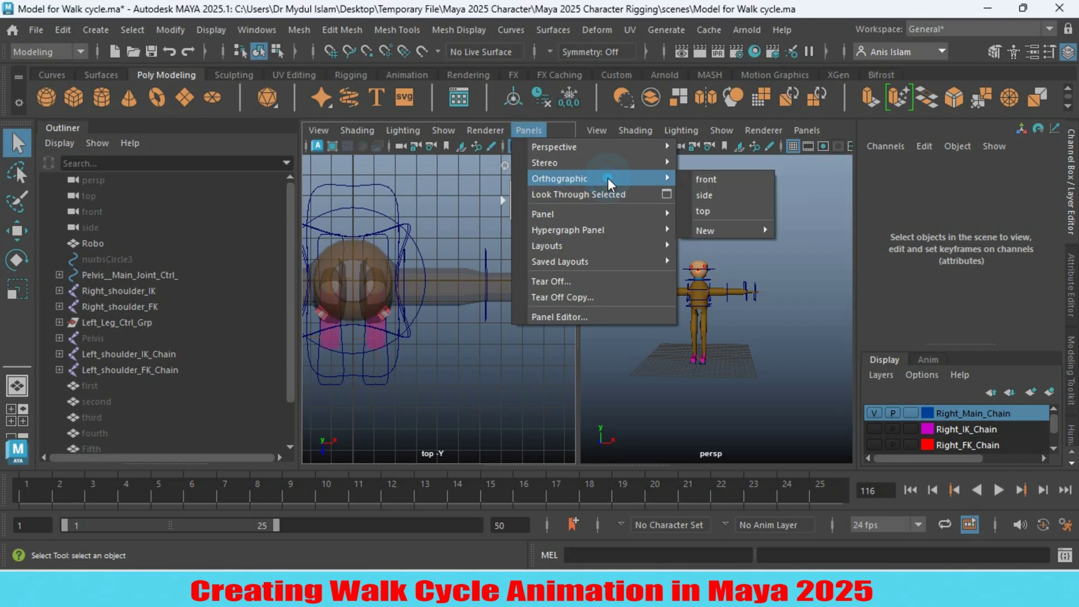
left_click(700, 197)
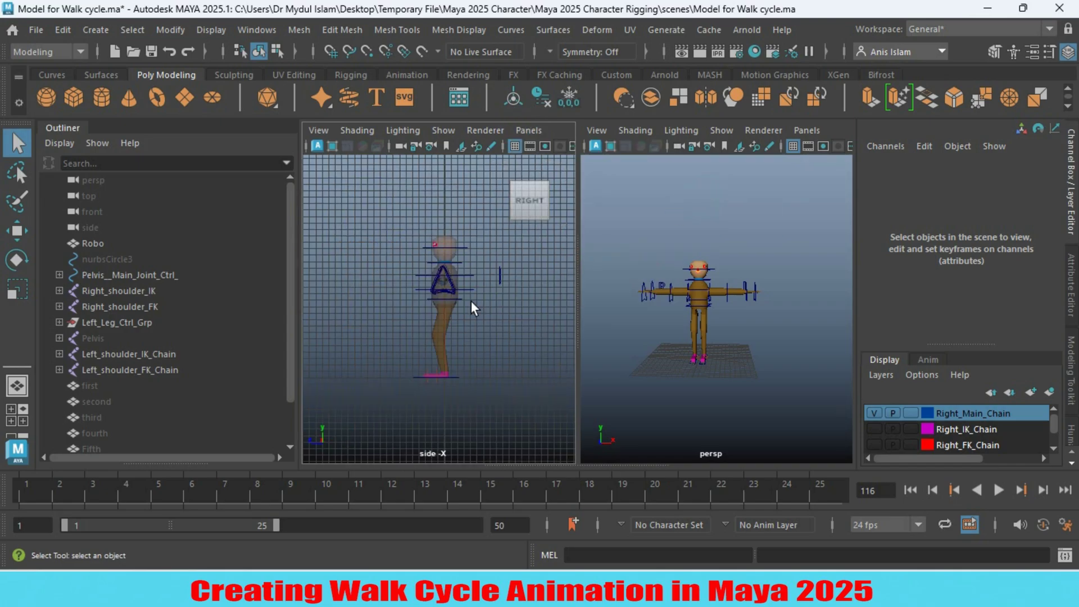
Maximize the side view, turn off its X-Ray shading, and return to the multi-view layout.
key("space")
key("space")
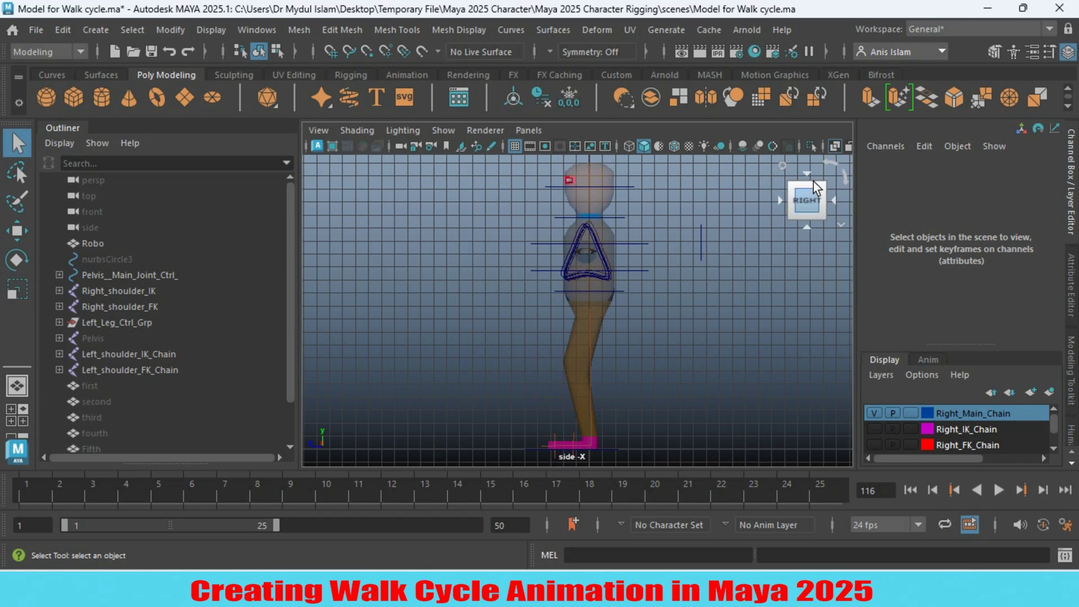
left_click(835, 146)
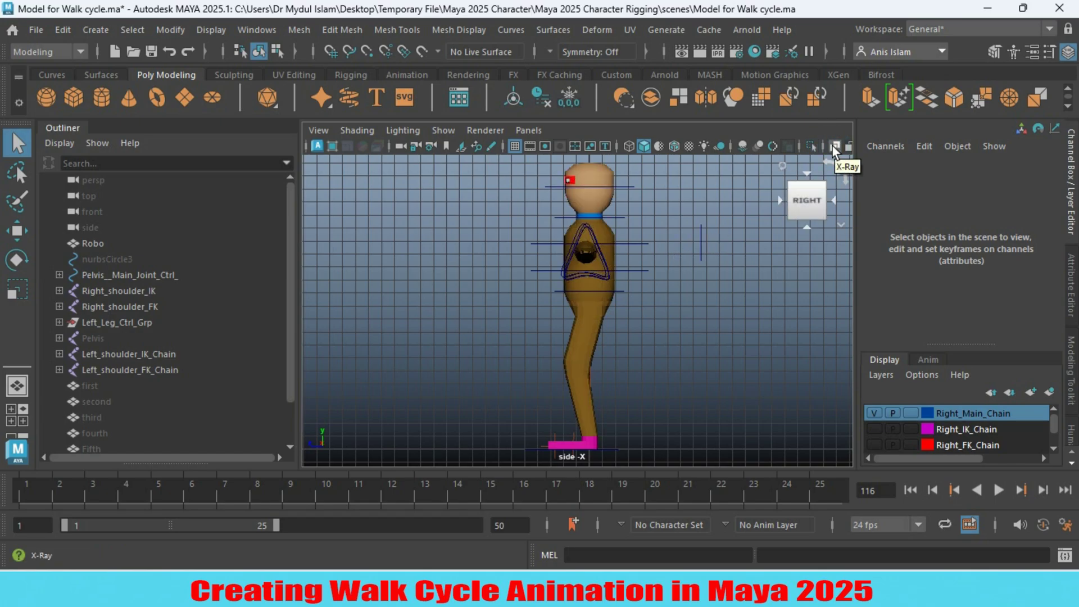
key("space")
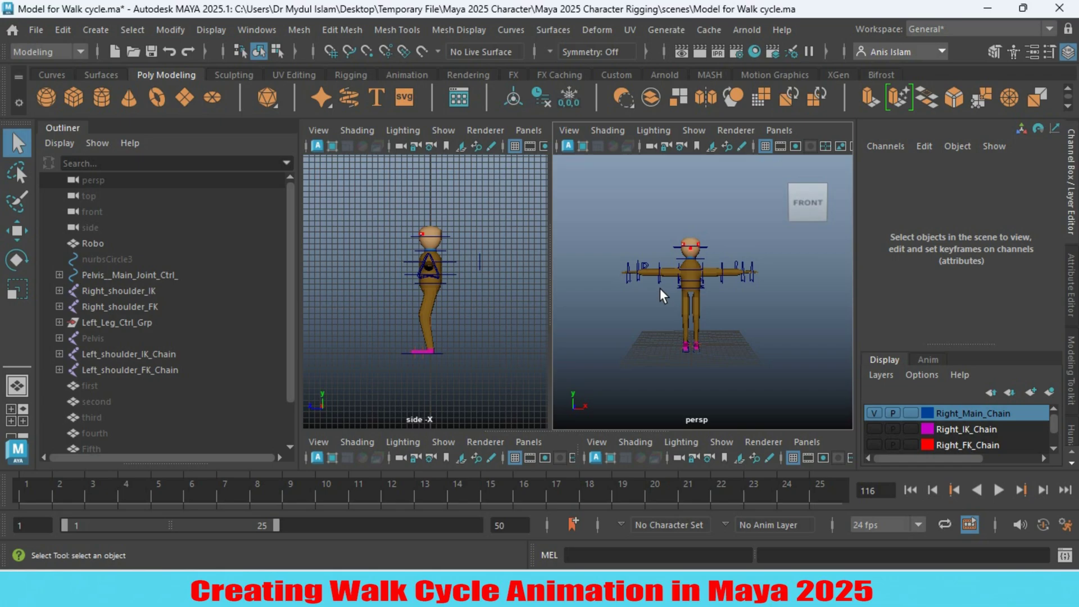
Unhide the "first" reference image plane and deselect it so the walking pose shows behind the character.
left_click(82, 388)
key("h")
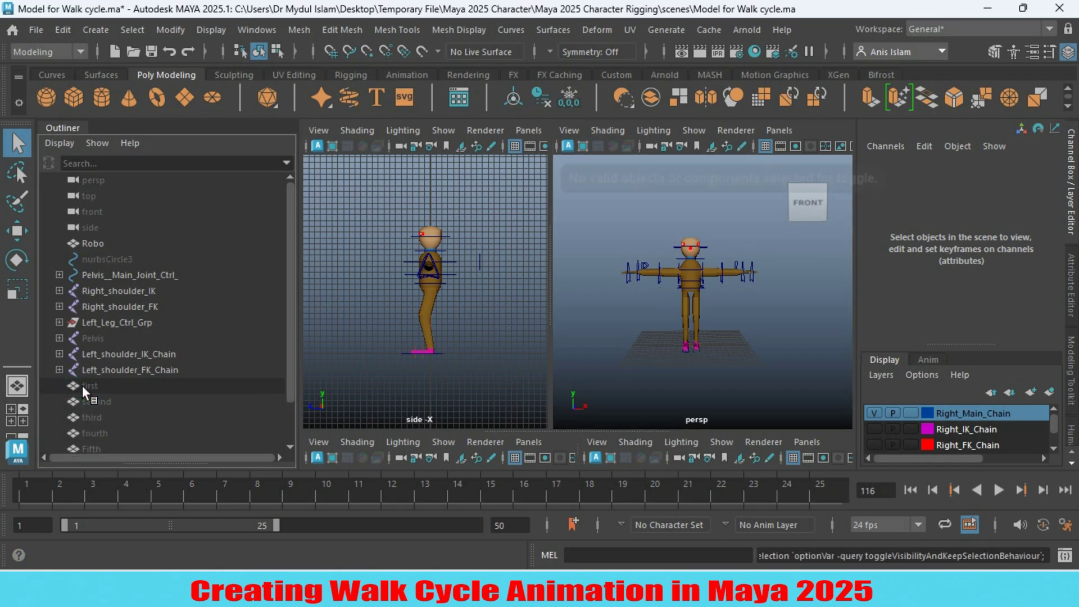
left_click(112, 387)
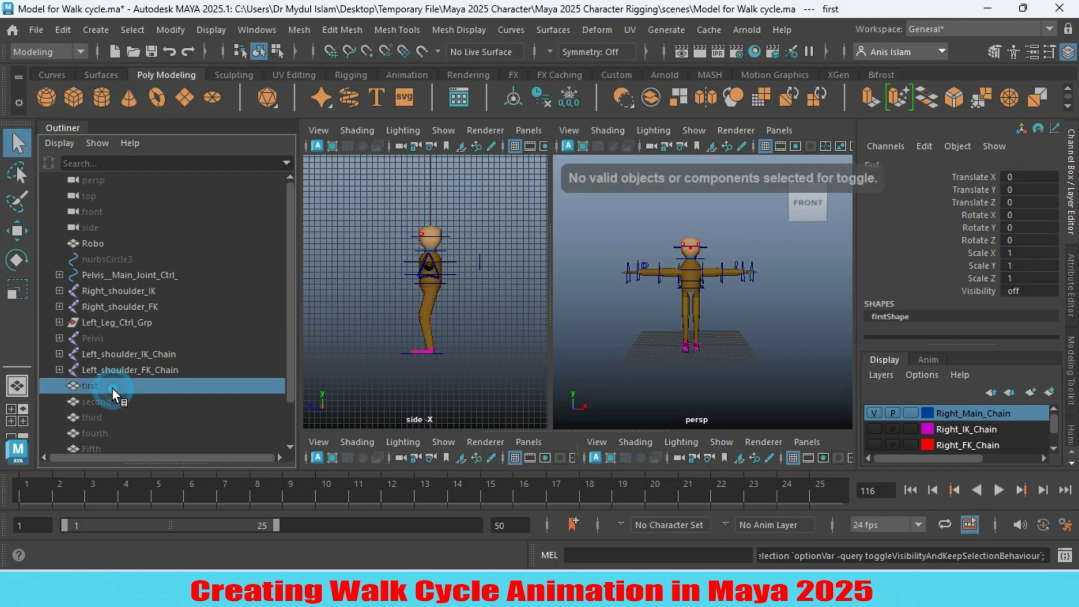
key("h")
mouse_move(669, 334)
left_mouse_down("alt")
mouse_move(641, 341)
mouse_move(666, 343)
left_mouse_up("alt")
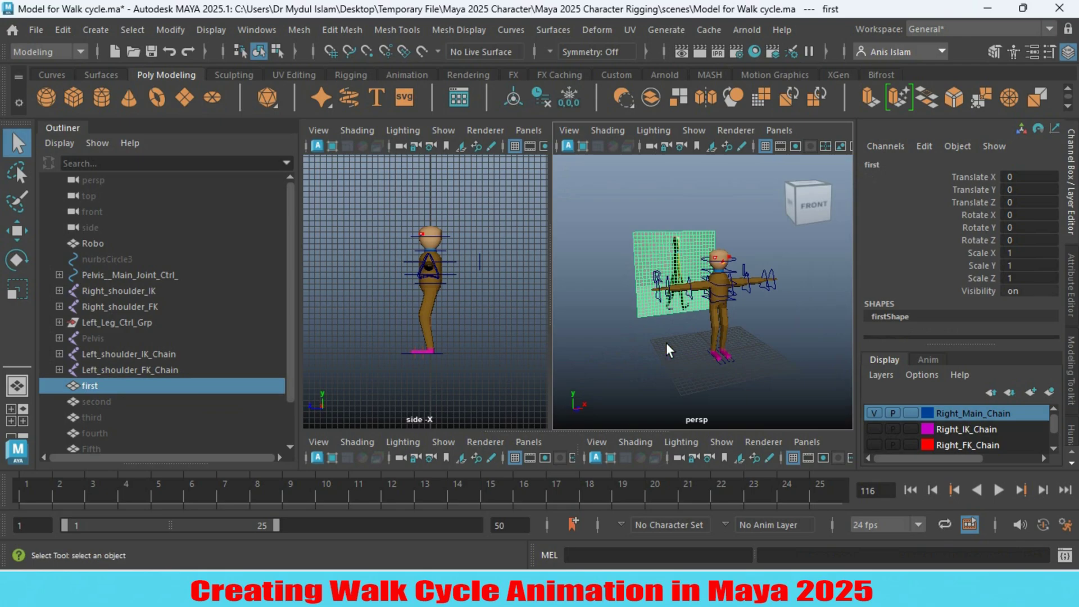
left_click(610, 348)
left_click_drag(649, 347, 622, 346, "alt")
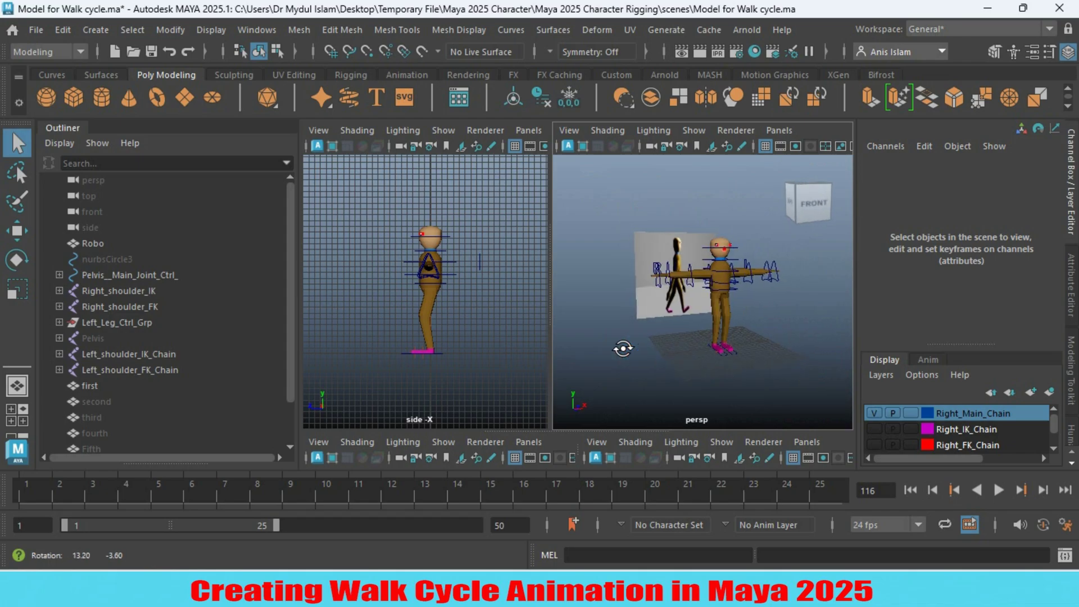
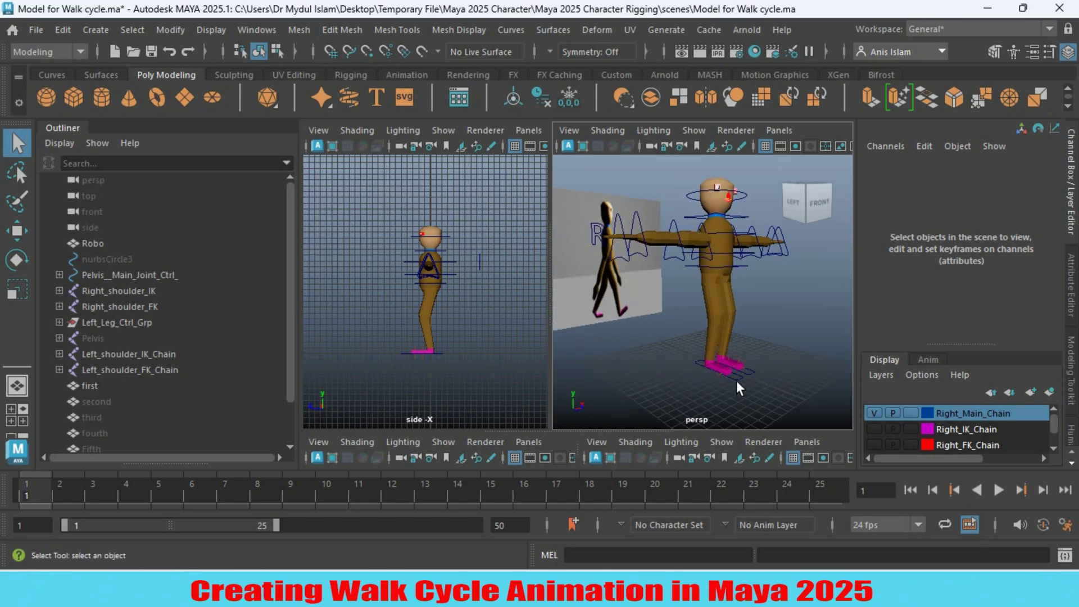
Move the right leg control forward along Z to about 3.26 for the front foot of the stride.
left_click(738, 383)
right_click_drag(724, 377, 698, 375, "alt")
mouse_move(699, 375)
left_mouse_down("alt")
mouse_move(687, 372)
mouse_move(699, 378)
left_mouse_up("alt")
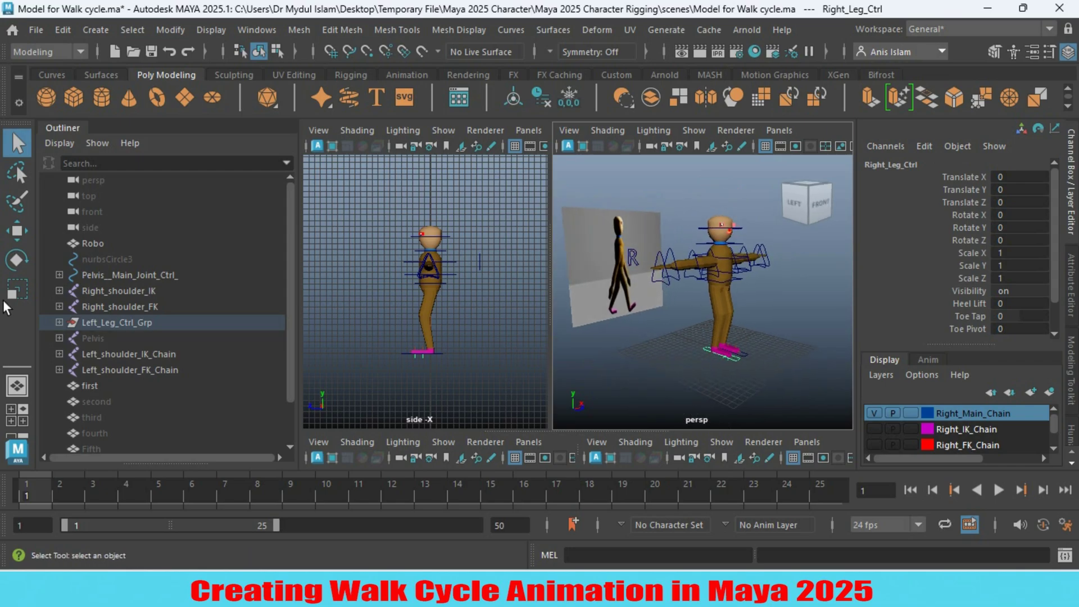
left_click(16, 231)
left_click_drag(769, 371, 791, 376)
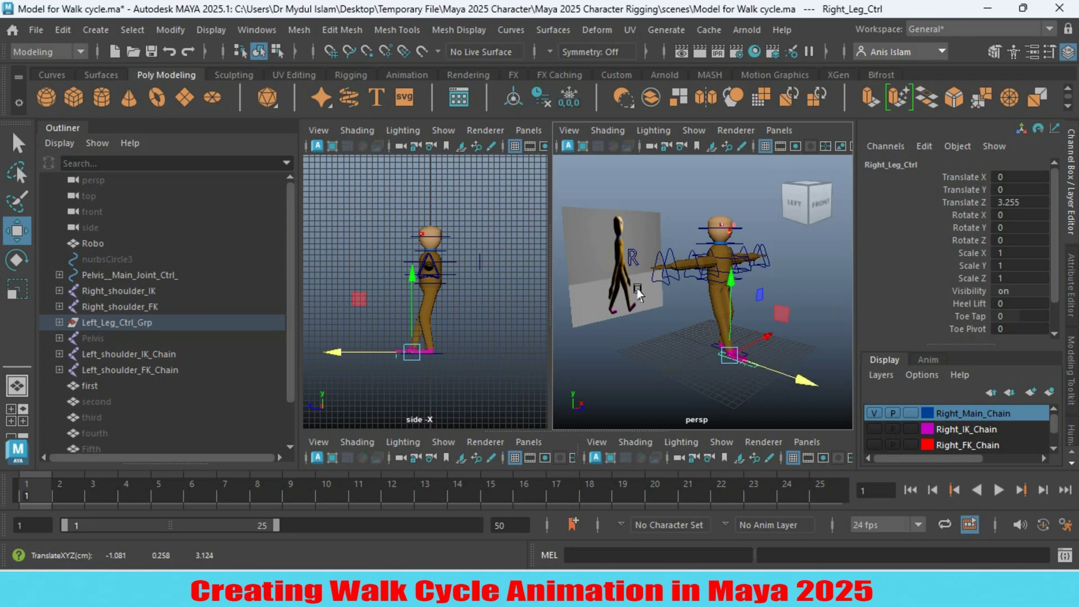
left_click(18, 144)
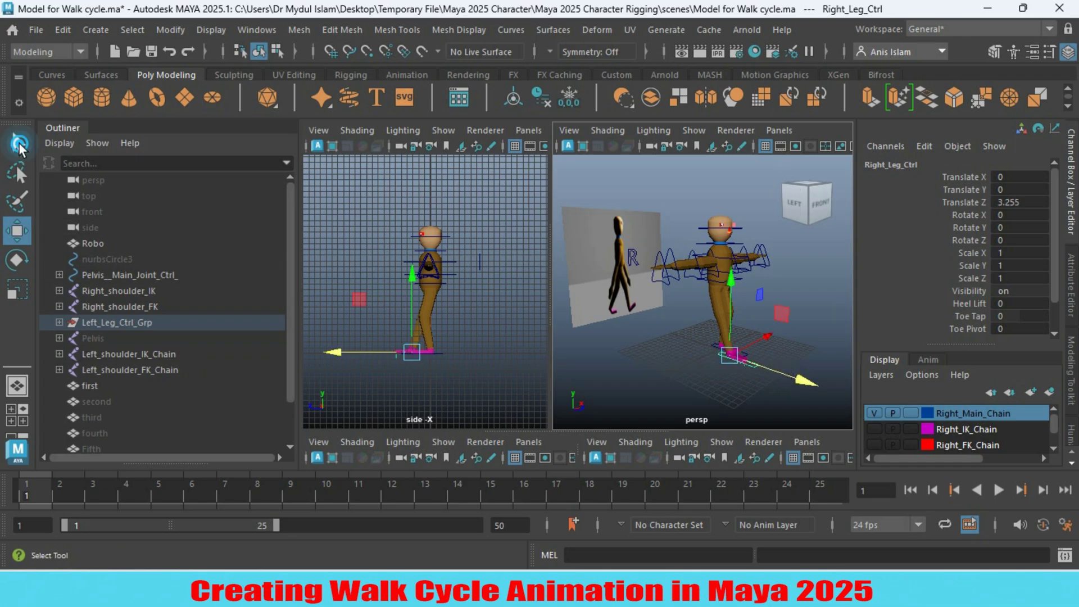
Lower the main pelvis control to about -0.7 in Y and shift it forward to about 0.97 in Z.
left_click(740, 285)
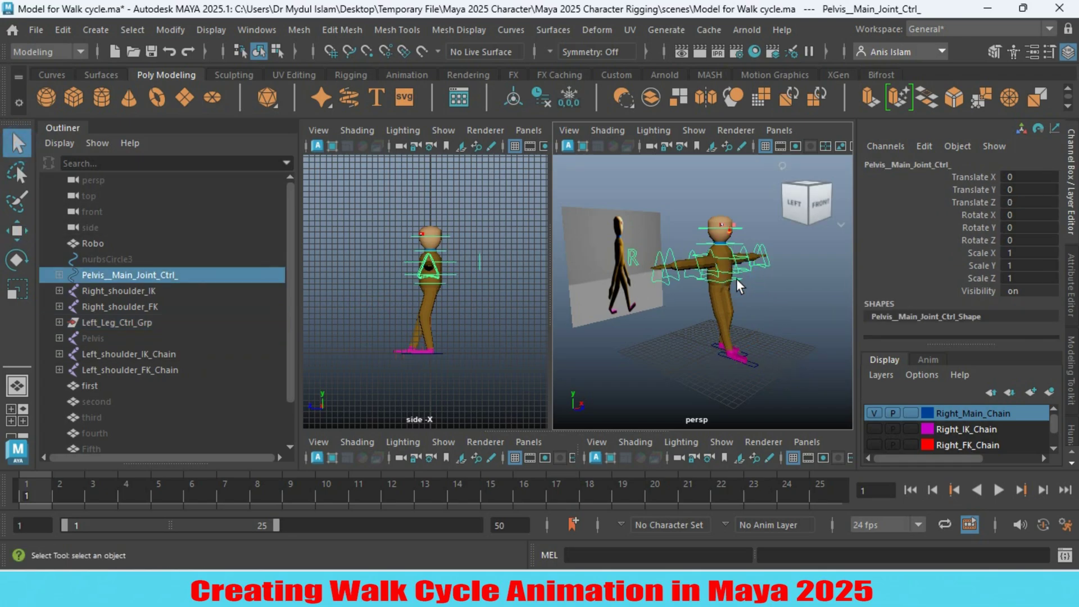
key("w")
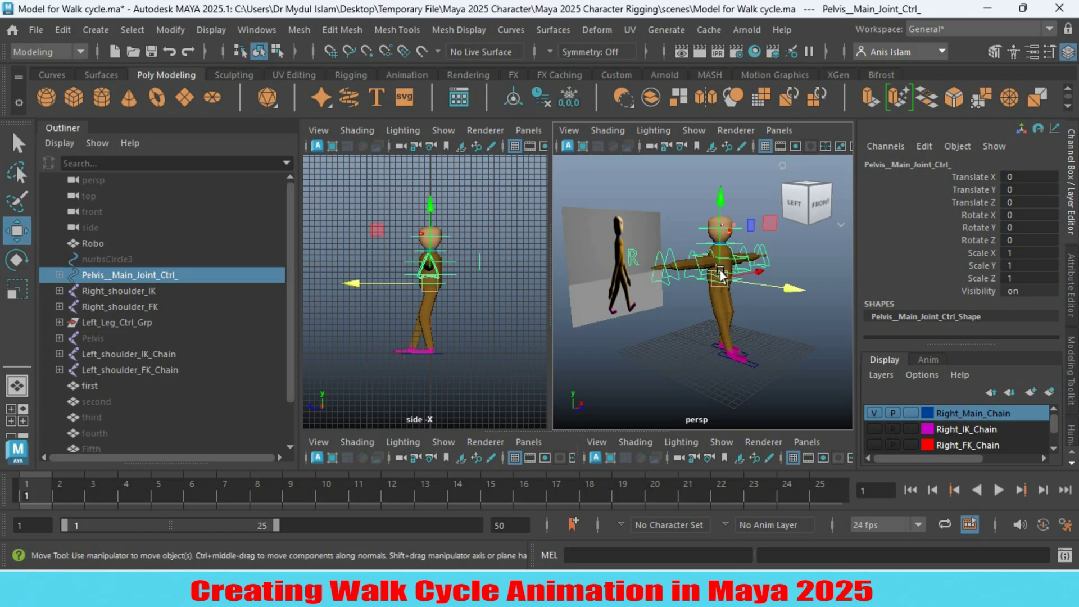
left_click_drag(717, 204, 717, 207)
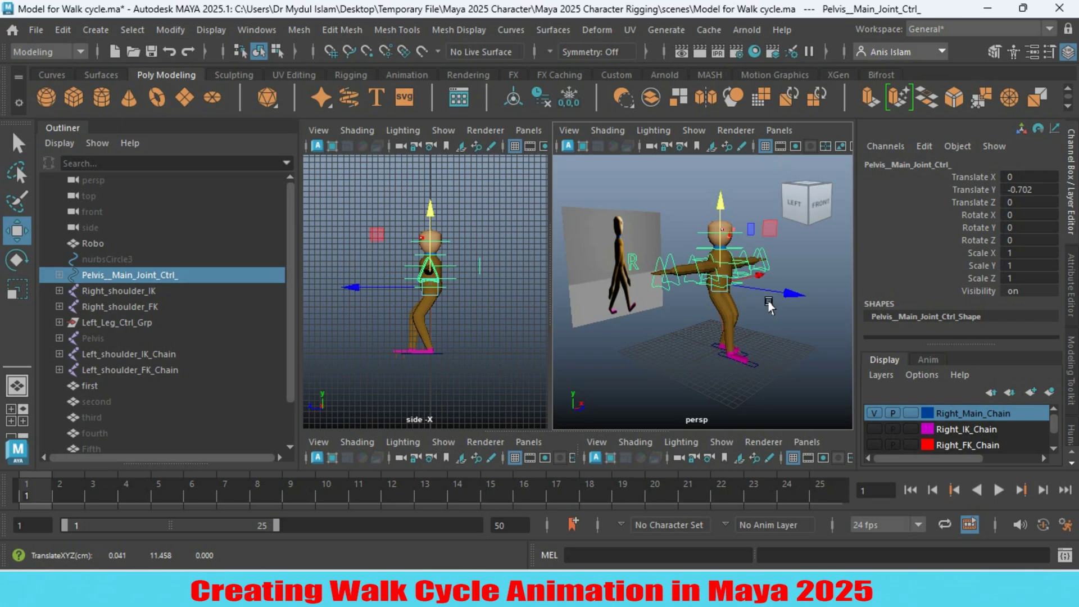
left_click_drag(767, 294, 778, 301)
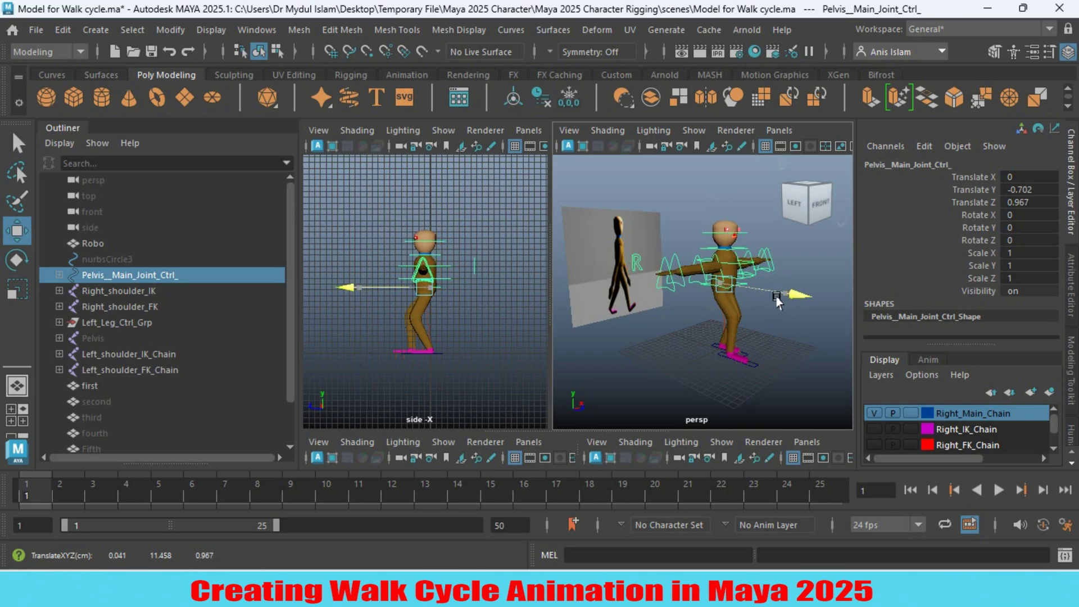
Tilt the main pelvis control forward about 6 degrees around X.
left_click(17, 260)
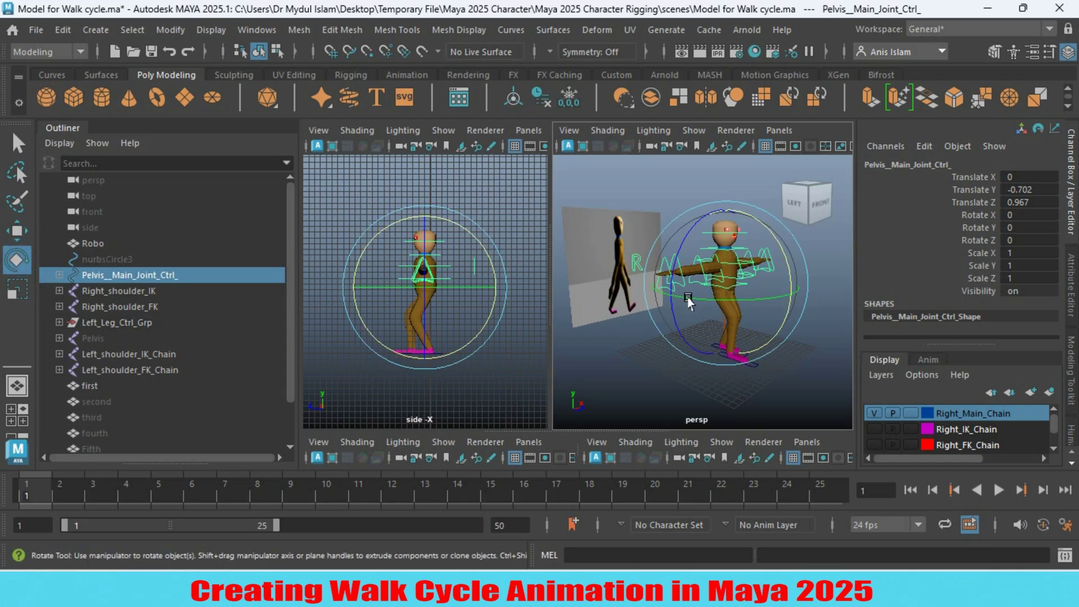
left_click_drag(782, 254, 783, 262)
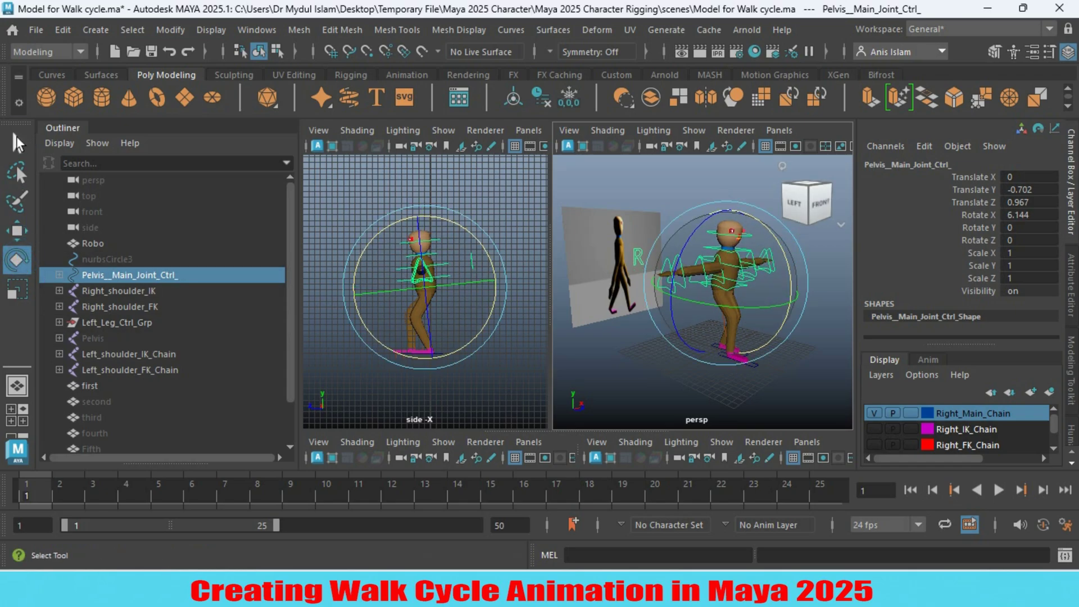
left_click(17, 145)
Move the right leg control further forward to about 4.2 in Z.
left_click_drag(683, 375, 711, 371, "alt")
mouse_move(711, 371)
middle_mouse_down("alt")
mouse_move(679, 369)
mouse_move(690, 367)
middle_mouse_up("alt")
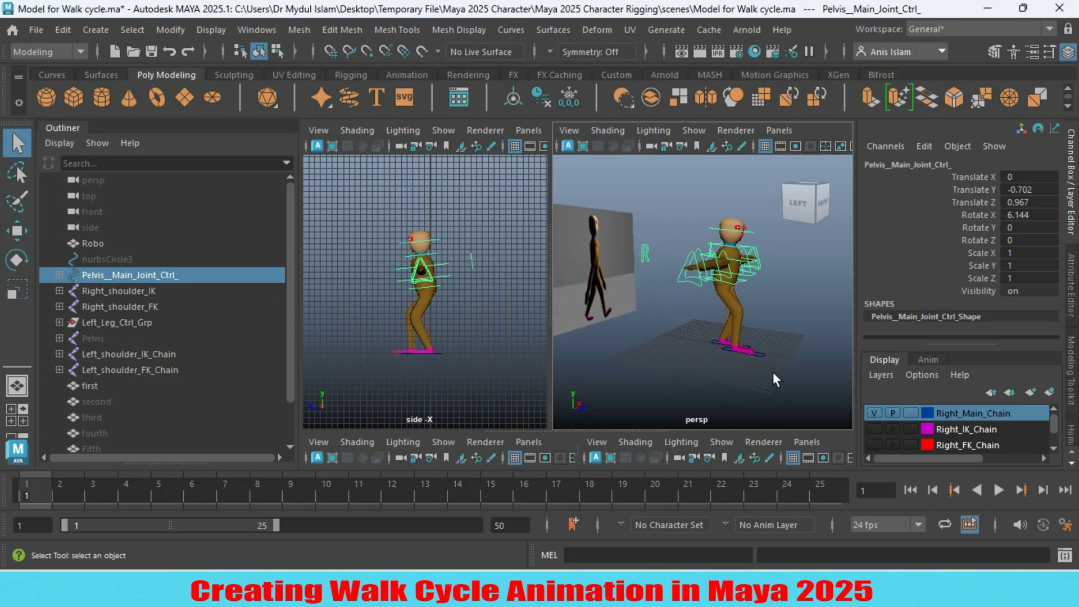
left_click(759, 354)
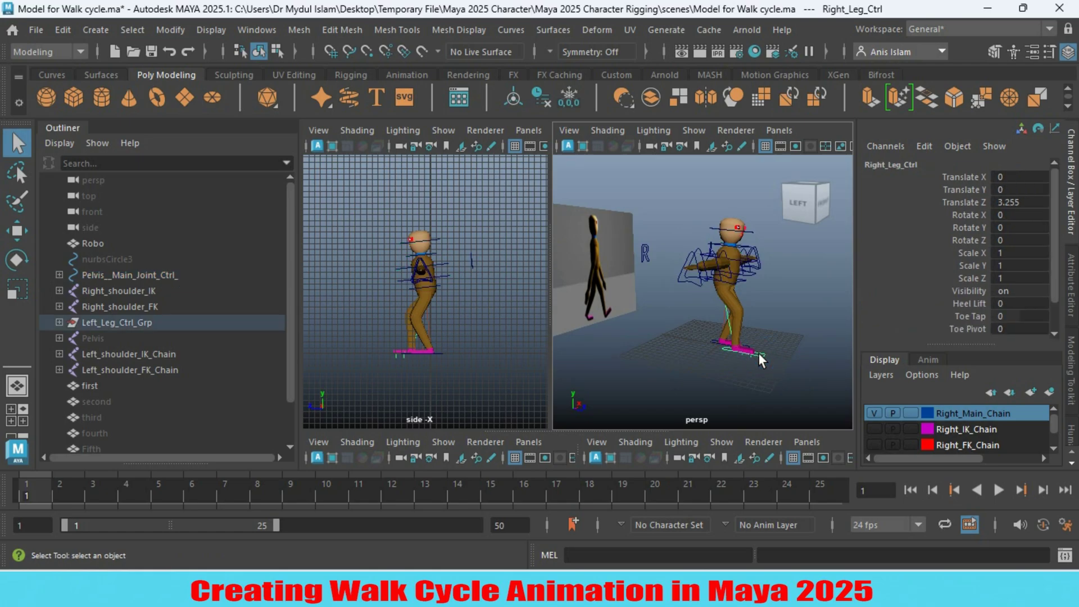
left_click(18, 237)
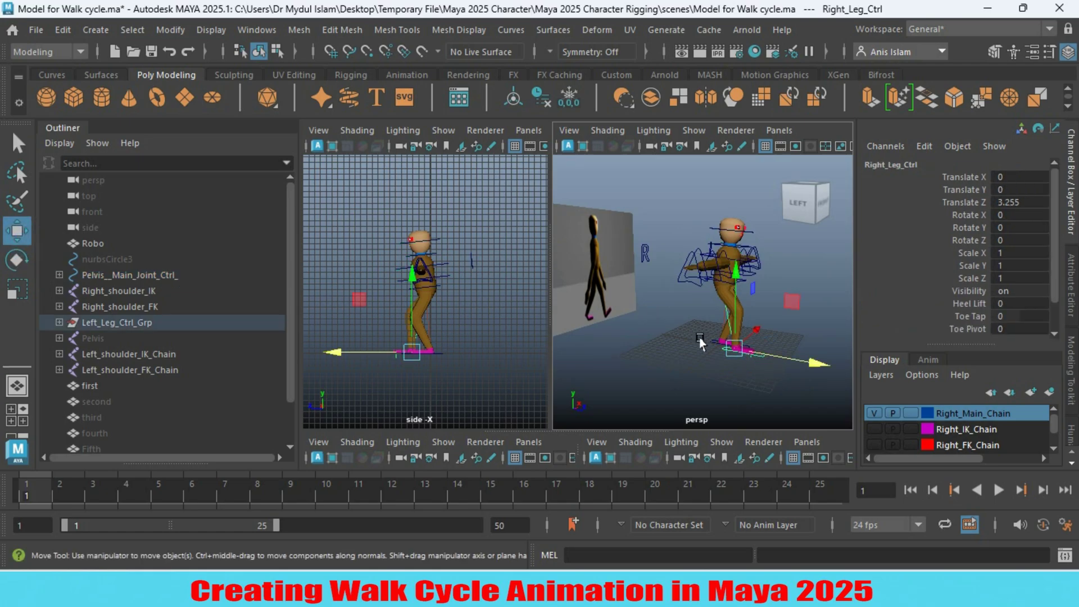
left_click_drag(808, 371, 814, 368)
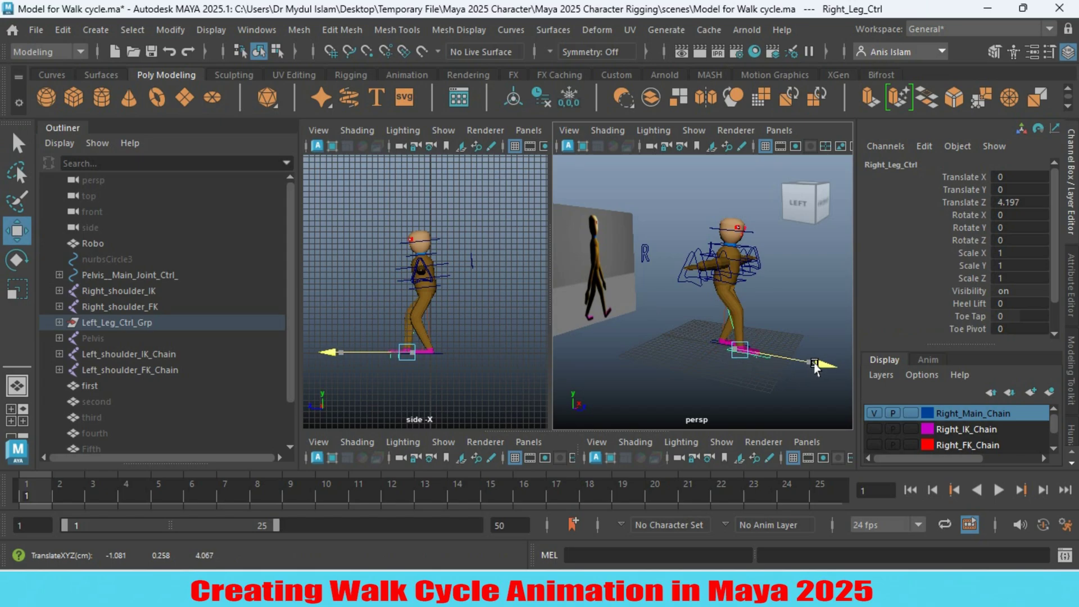
left_click_drag(819, 366, 818, 367)
Move the left leg control backward to about -3.1 in Z and compare the stride with the reference image.
left_click(705, 343)
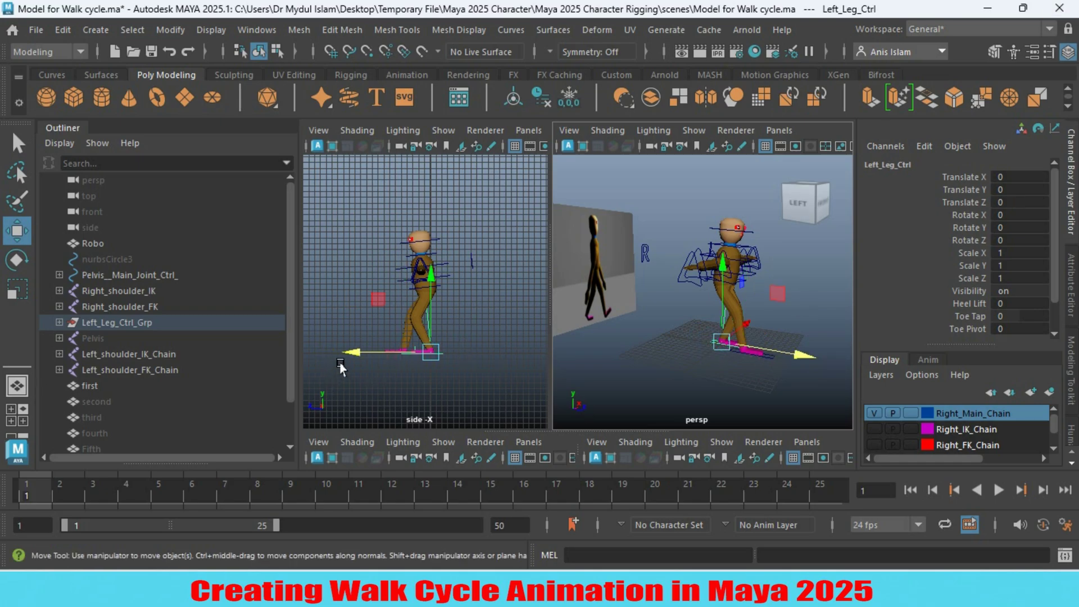
left_click_drag(802, 359, 780, 360)
left_click_drag(690, 378, 642, 363, "alt")
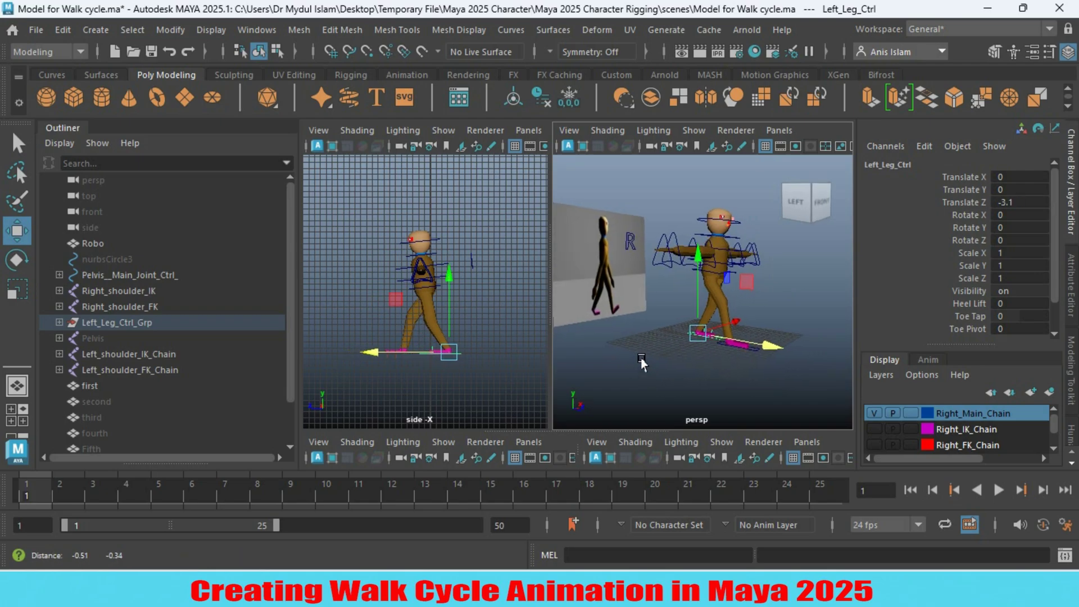
scroll(642, 362, "up", 5)
scroll(643, 356, "down", 5)
mouse_move(639, 361)
left_mouse_down("alt")
mouse_move(661, 361)
mouse_move(619, 363)
left_mouse_up("alt")
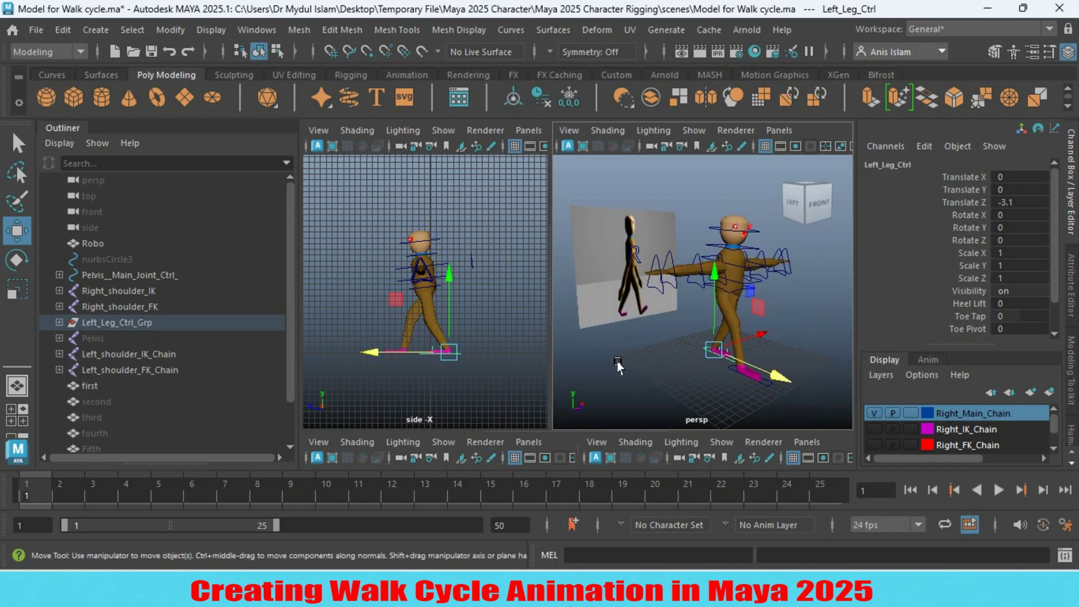
left_click(16, 144)
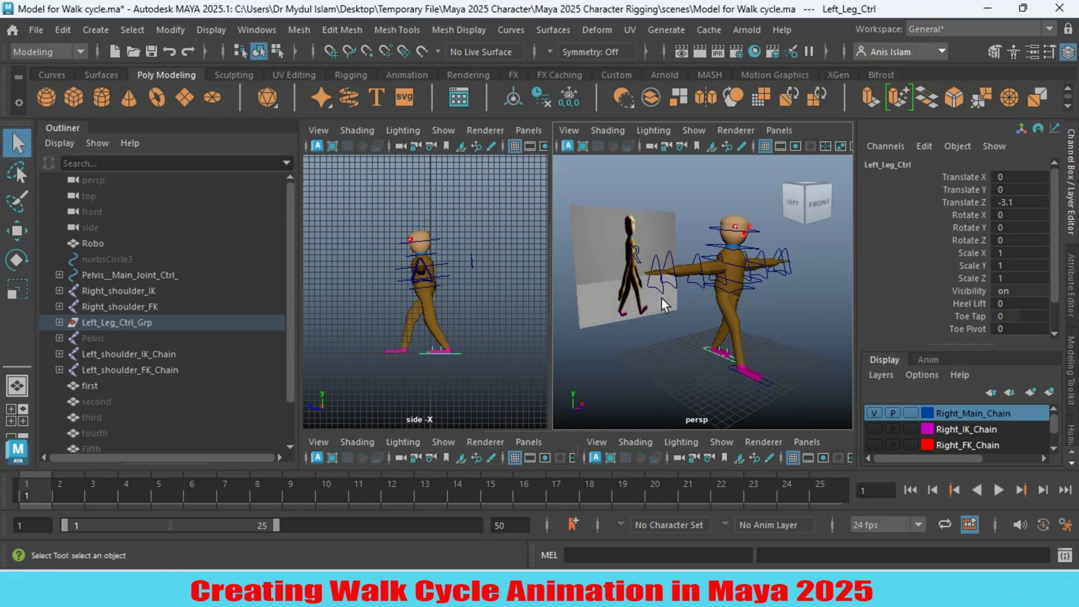
Rotate the right shoulder control down beside the body and set its Rotate Z to 80.
left_click(719, 279)
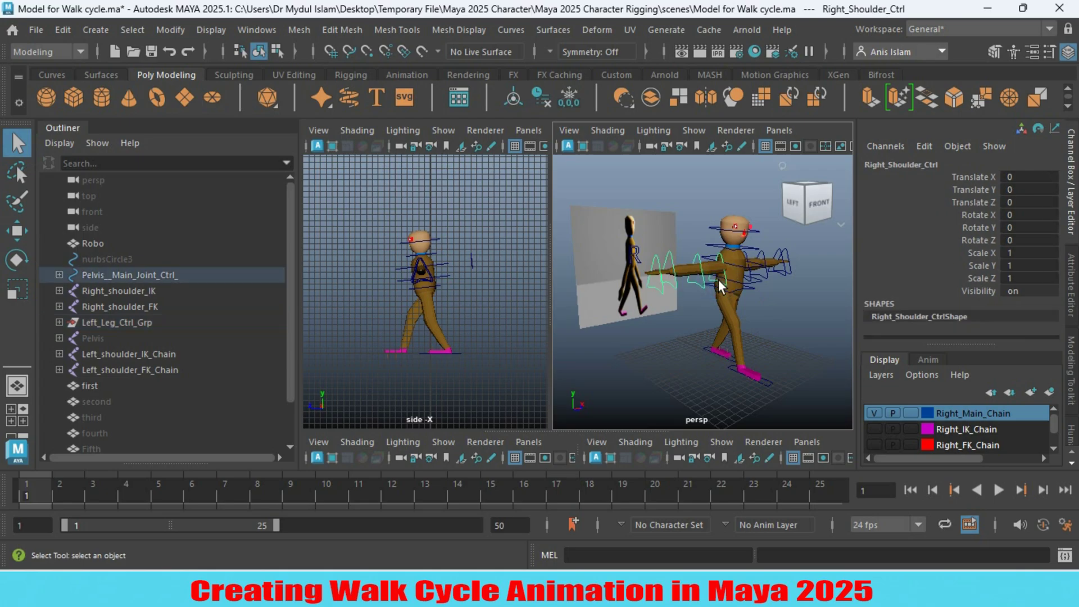
left_click(17, 260)
left_click_drag(670, 215, 674, 326)
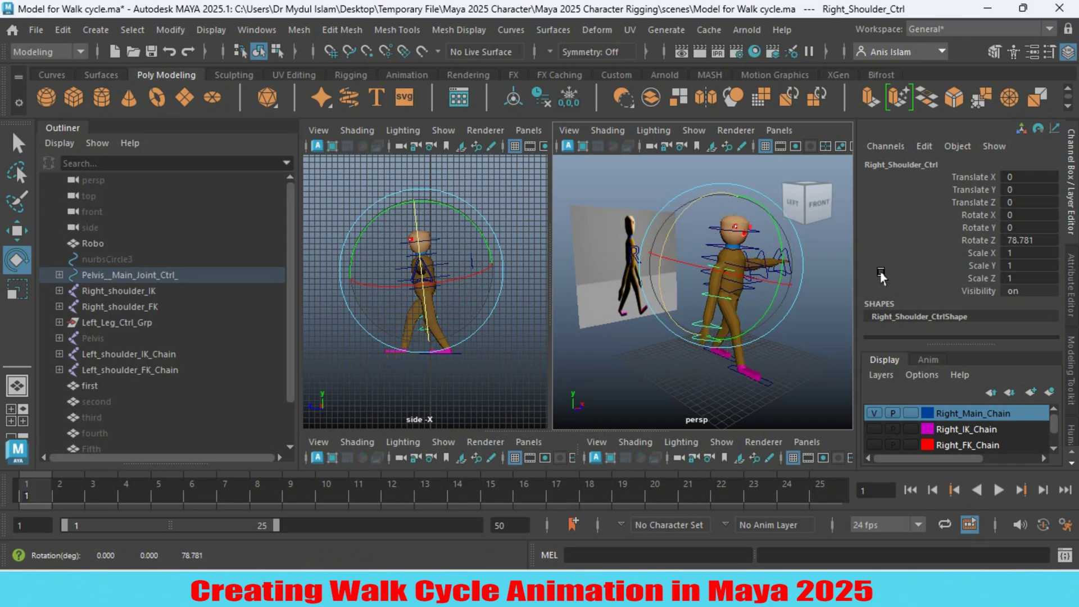
left_click(1029, 238)
double_click(1030, 238)
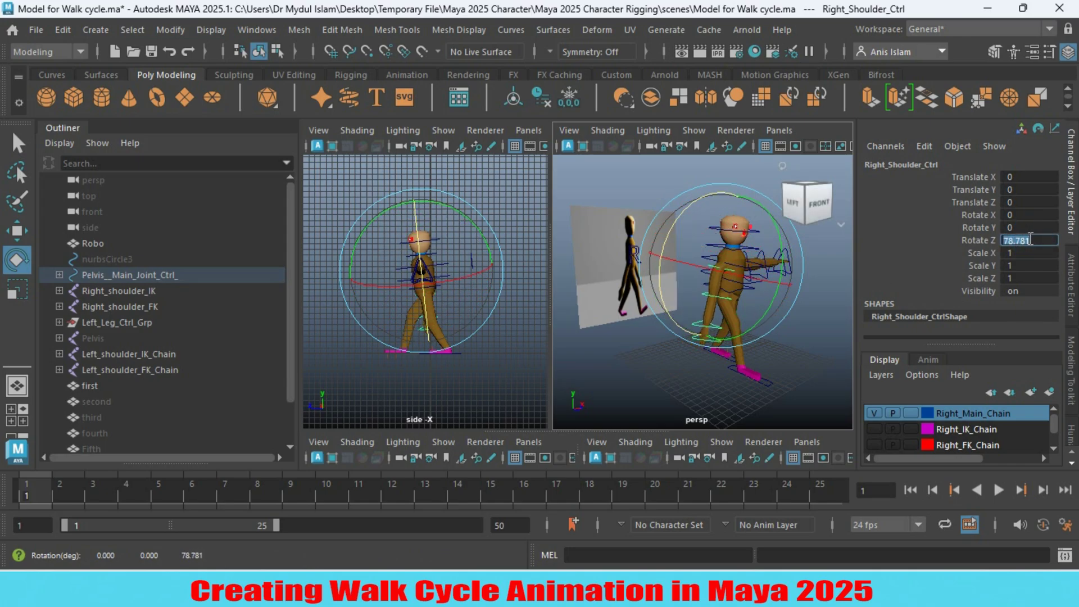
type("80")
key("Return")
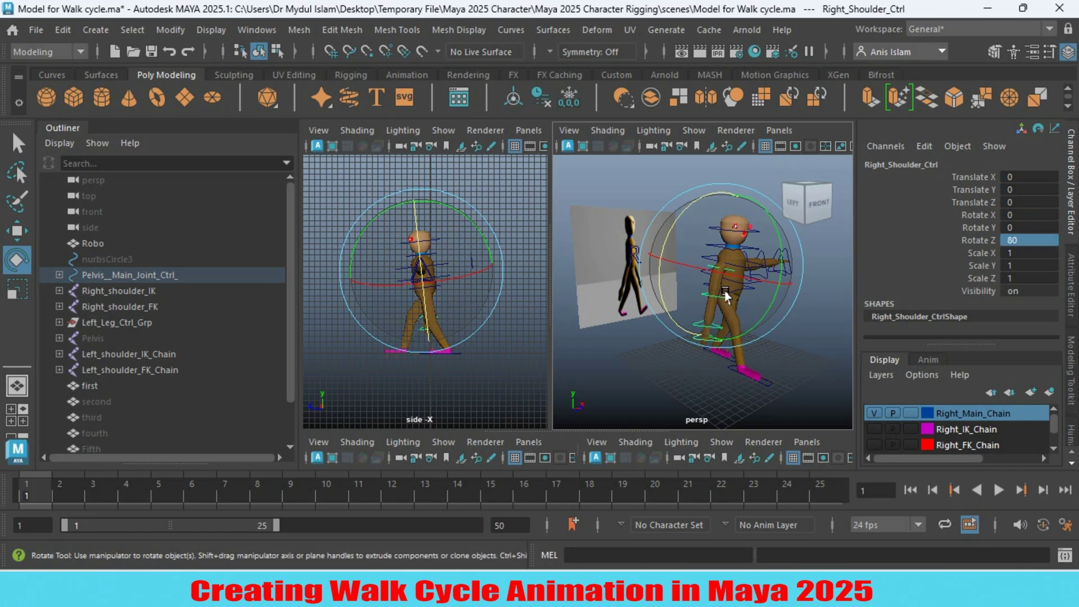
Swing the right arm backward and set the right shoulder control's Rotate Y to -31.
left_click_drag(774, 239, 773, 278)
double_click(1031, 229)
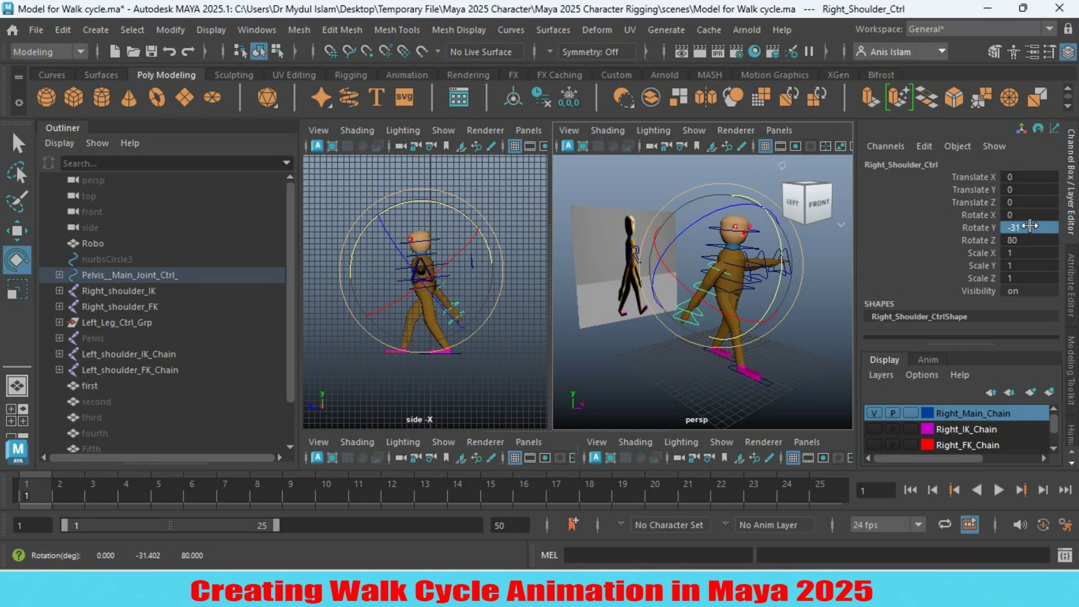
type("-31")
key("Return")
left_click(18, 145)
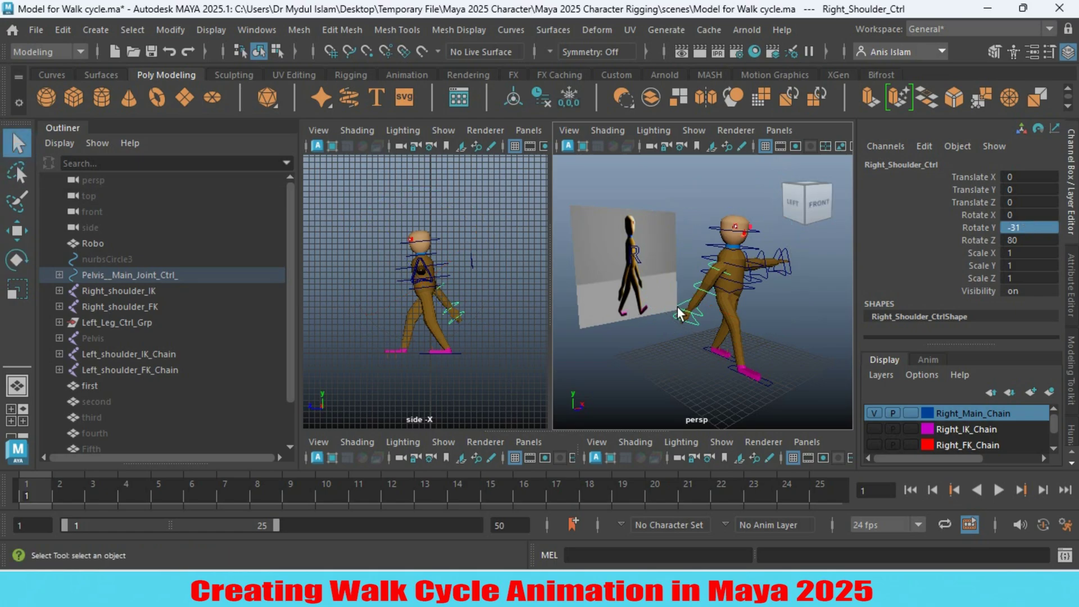
Rotate the left shoulder control down beside the body and set its Rotate Z to -80.
left_click_drag(781, 318, 725, 324, "alt")
scroll(683, 315, "up", 3)
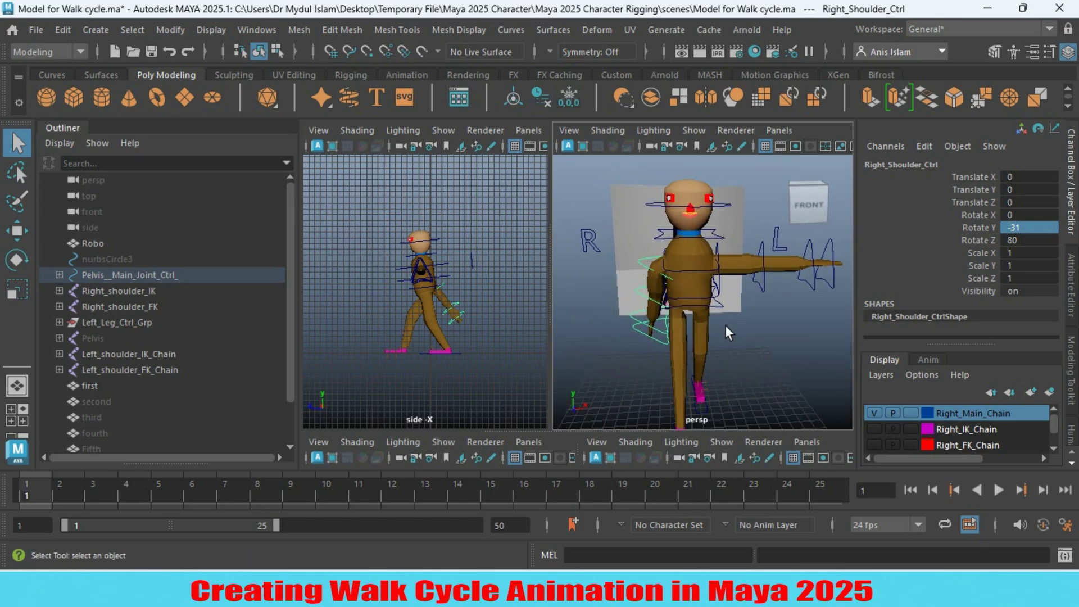
left_click(812, 264)
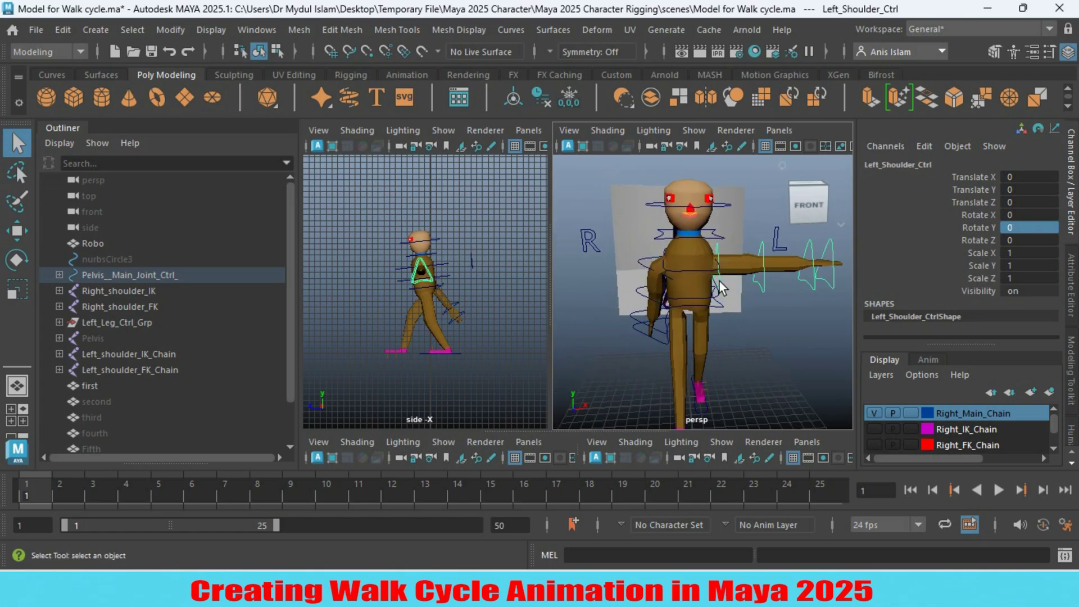
left_click(12, 262)
left_click_drag(778, 223, 776, 279)
double_click(1007, 240)
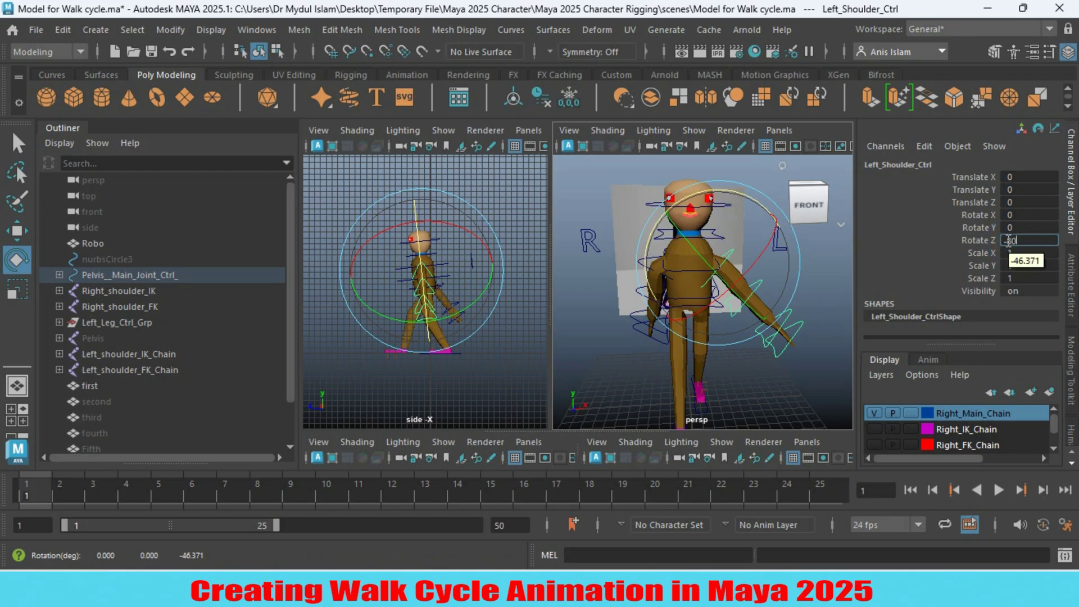
type("-80")
key("Return")
Swing the left arm forward and set the left shoulder control's Rotate Y to -31.
right_click_drag(699, 347, 635, 349, "alt")
mouse_move(635, 349)
left_mouse_down("alt")
mouse_move(622, 345)
mouse_move(699, 337)
mouse_move(638, 354)
mouse_move(650, 356)
left_mouse_up("alt")
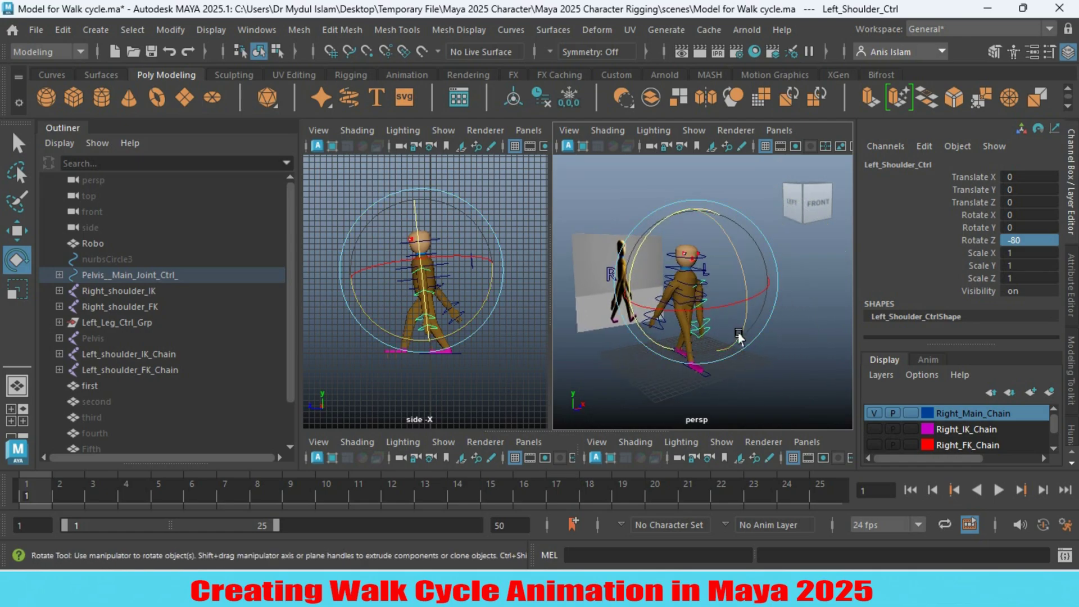
left_click_drag(1034, 228, 1010, 230, "ctrl")
double_click(1014, 228)
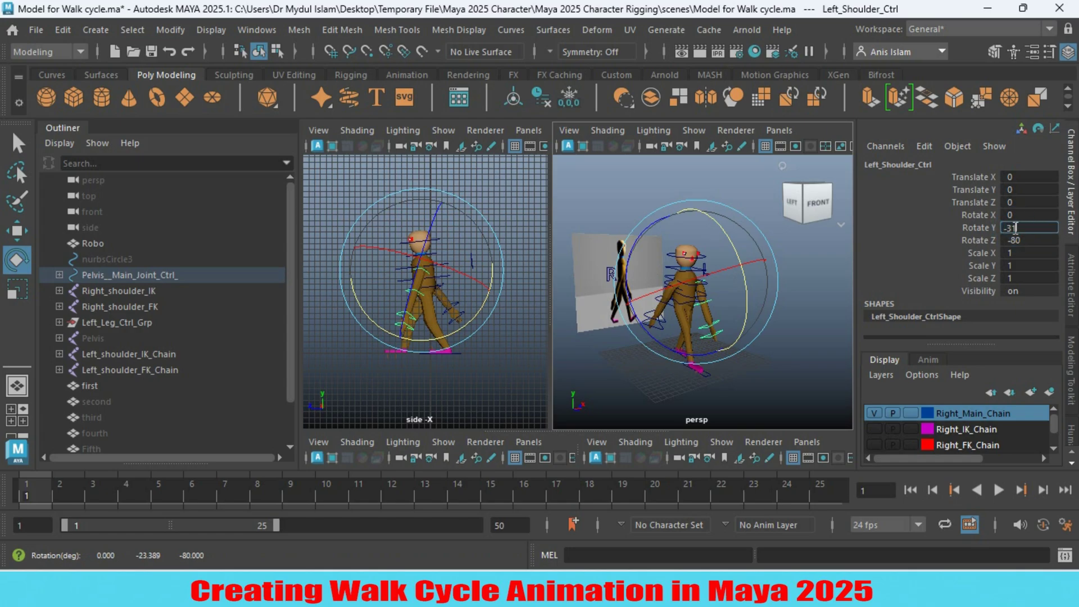
key("Return")
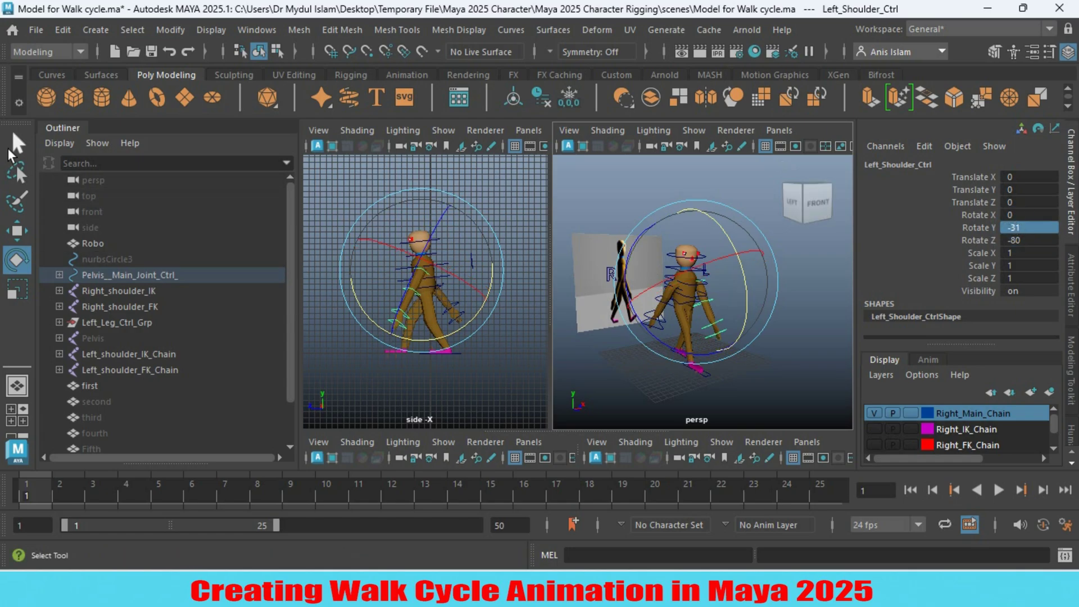
left_click(16, 145)
left_click_drag(639, 281, 680, 278, "alt")
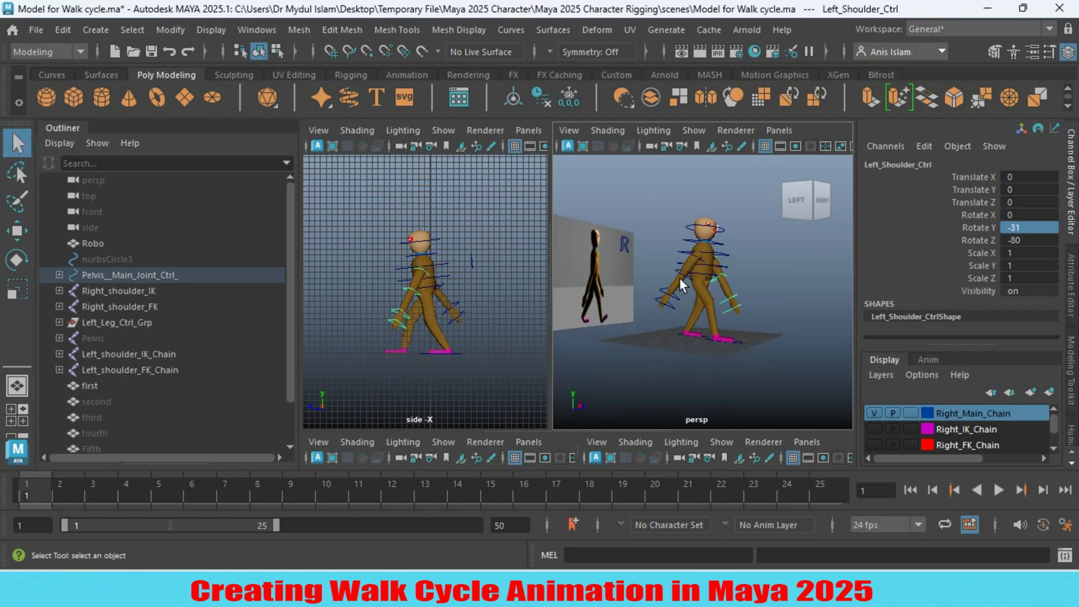
Tilt the toes of the front right foot upward by rotating the right leg control to about -21.45 on X.
right_click_drag(682, 290, 685, 326, "alt")
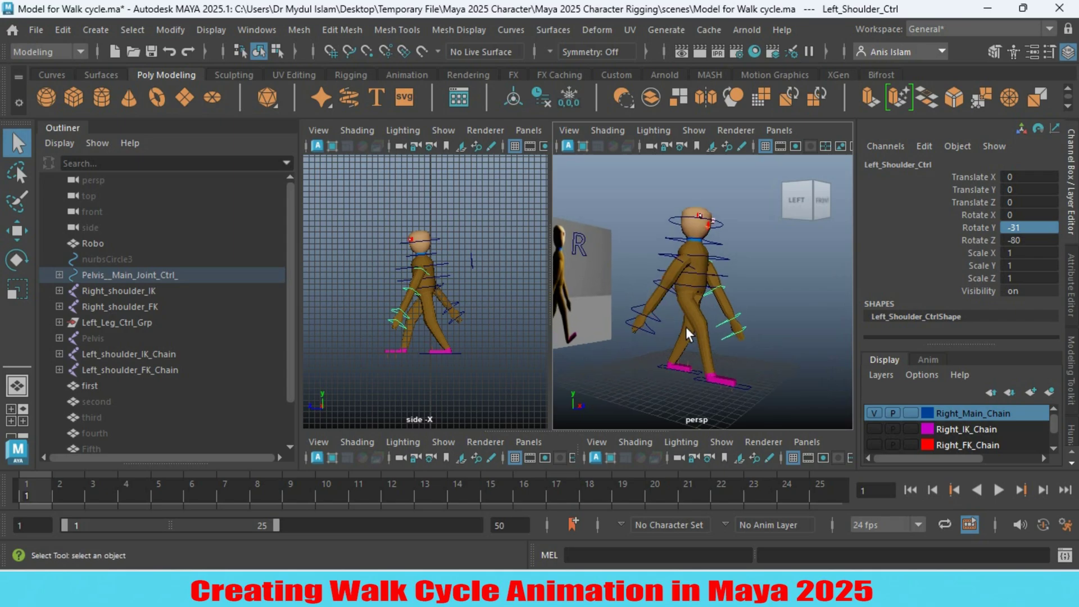
left_click_drag(686, 326, 623, 340, "alt")
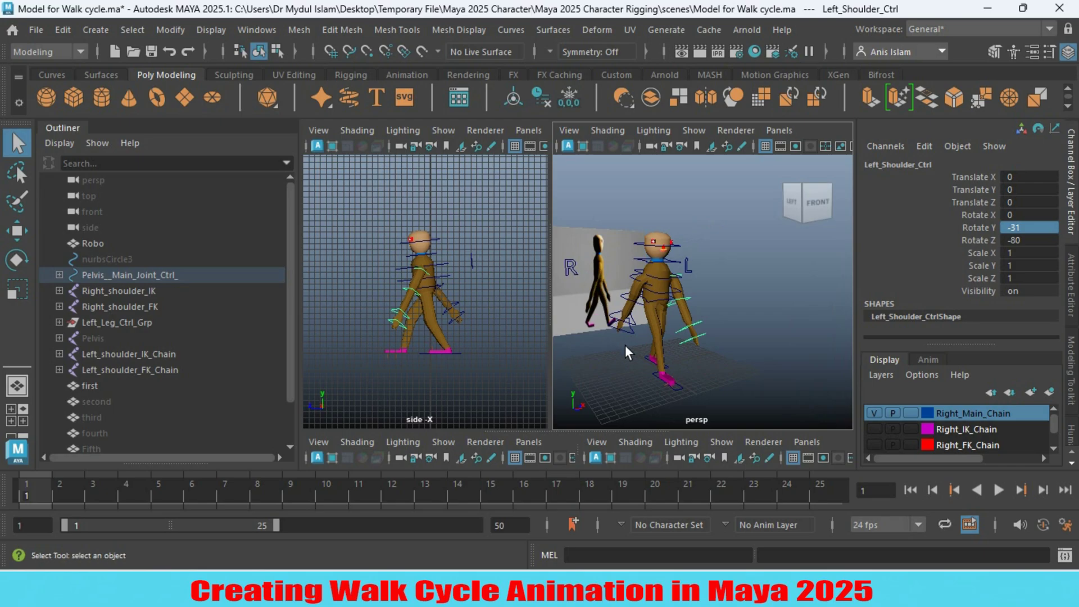
right_click_drag(625, 345, 677, 368, "alt")
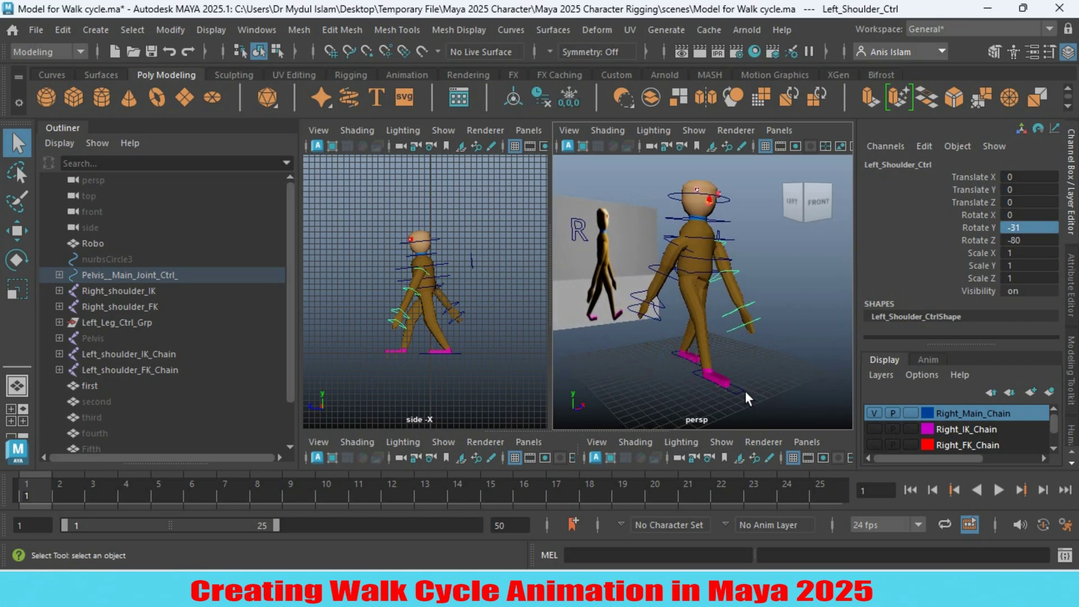
left_click(740, 390)
mouse_move(669, 370)
left_mouse_down("alt")
mouse_move(663, 344)
mouse_move(686, 355)
mouse_move(680, 377)
left_mouse_up("alt")
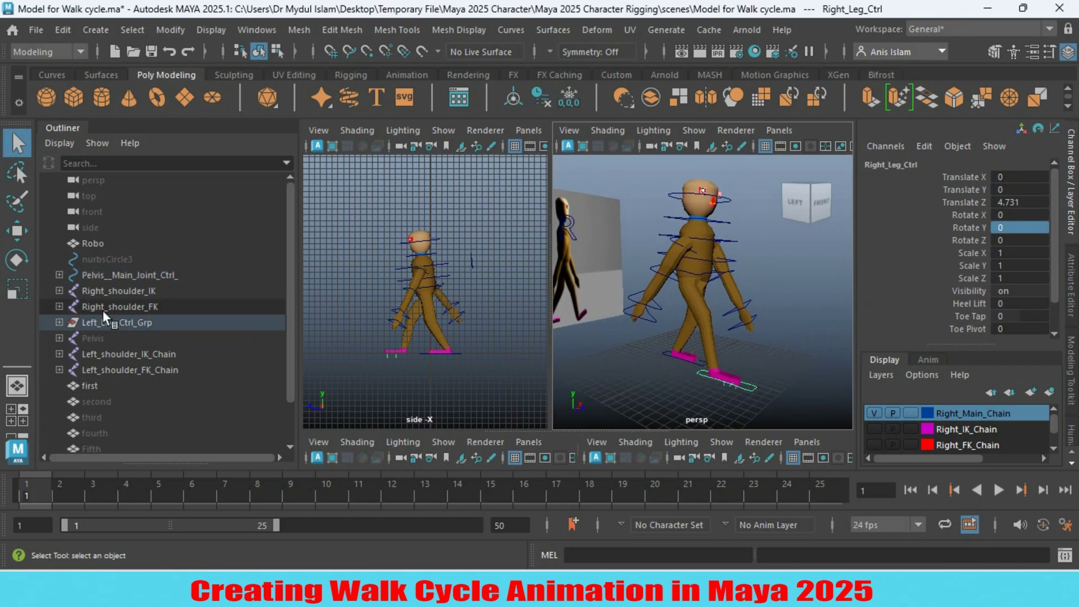
left_click(15, 260)
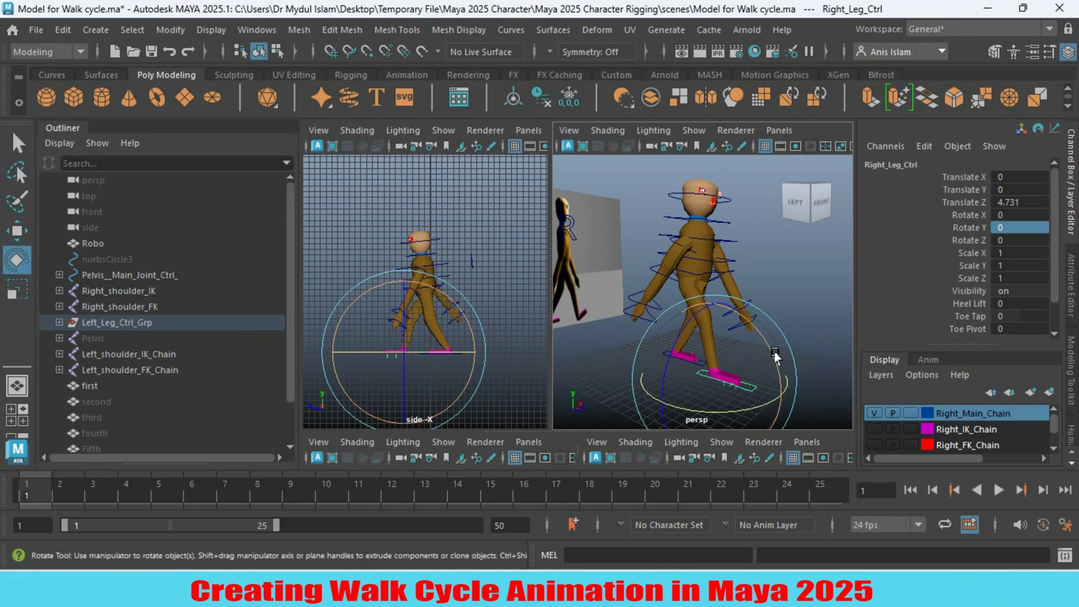
left_click_drag(773, 354, 753, 330)
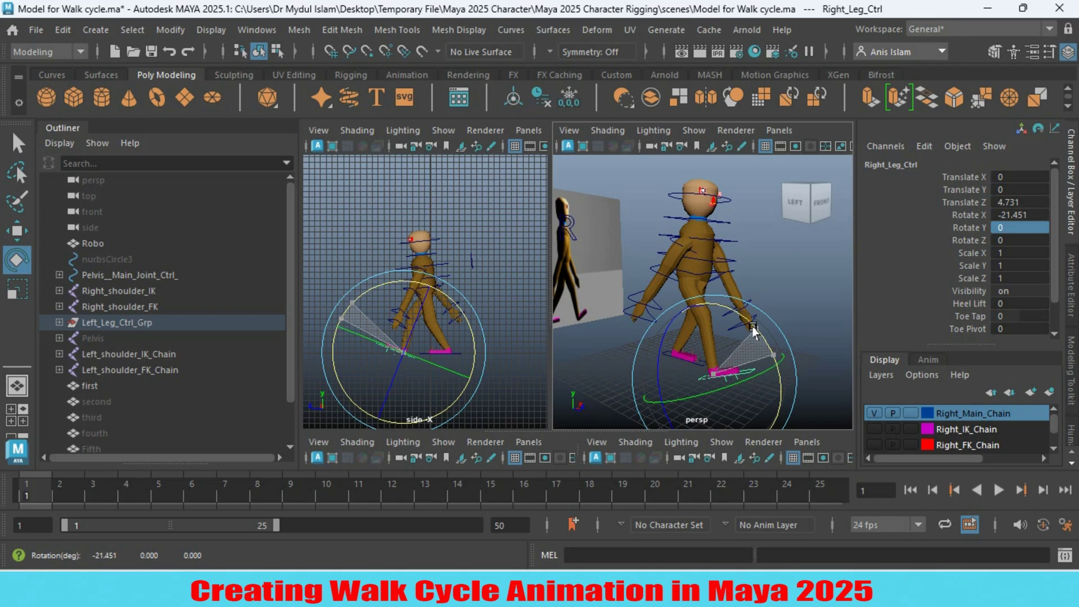
mouse_move(647, 379)
left_mouse_down("alt")
mouse_move(706, 361)
mouse_move(684, 366)
left_mouse_up("alt")
left_click(16, 147)
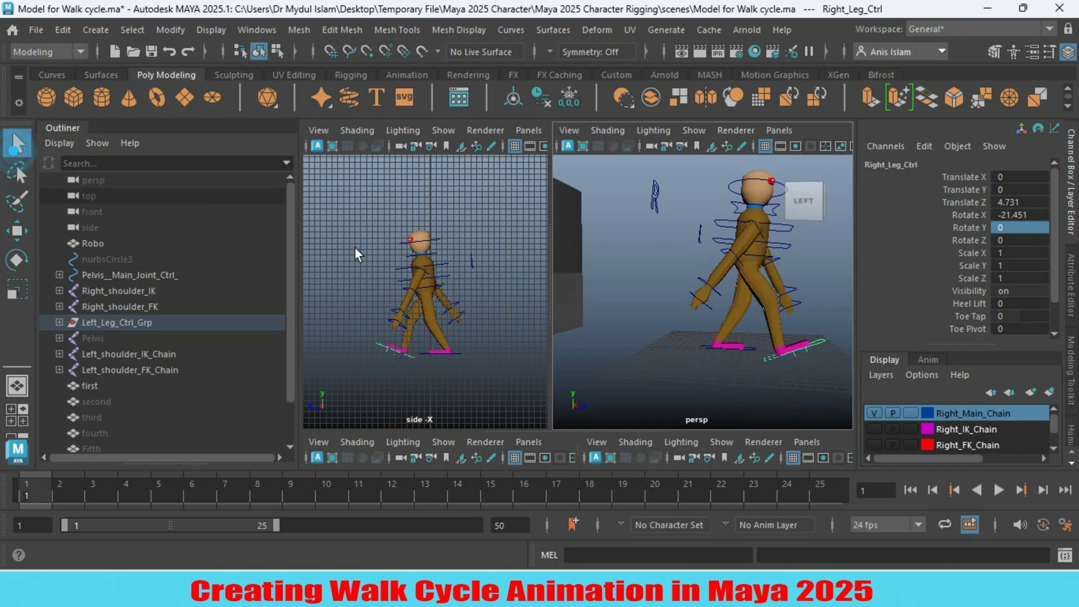
Raise the rear left foot's heel by setting the left leg control's Heel Lift to 7.
left_click(700, 347)
left_click_drag(699, 365, 628, 375, "alt")
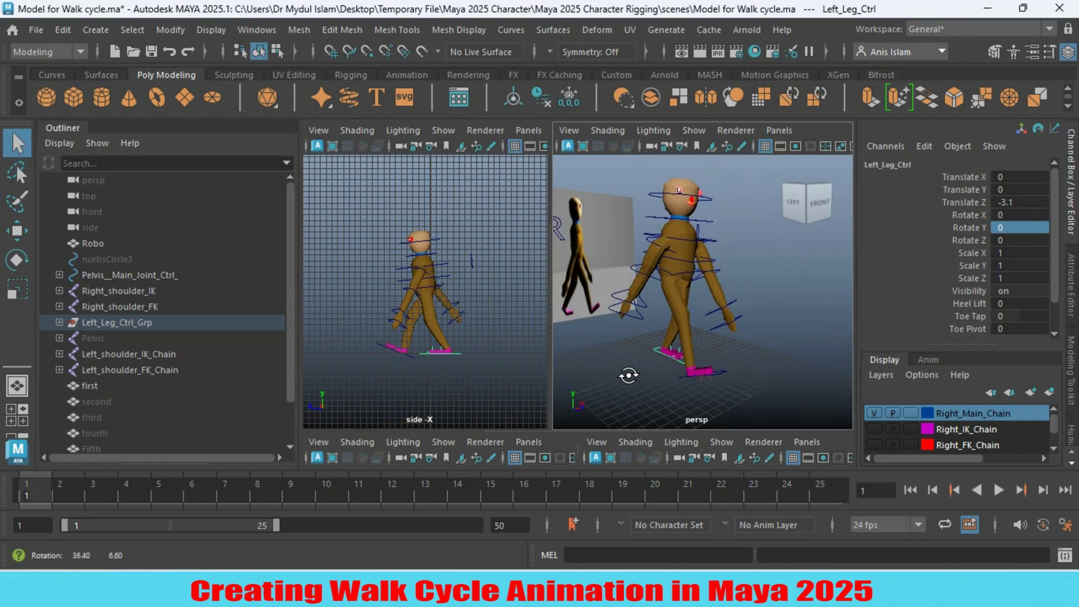
left_click(960, 303)
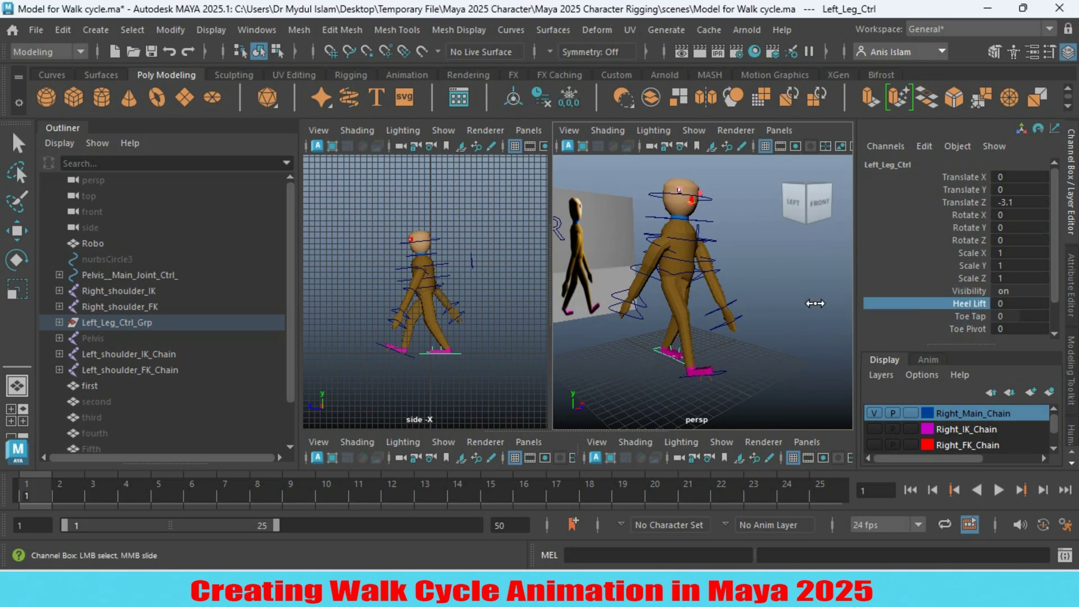
middle_click_drag(828, 303, 849, 303)
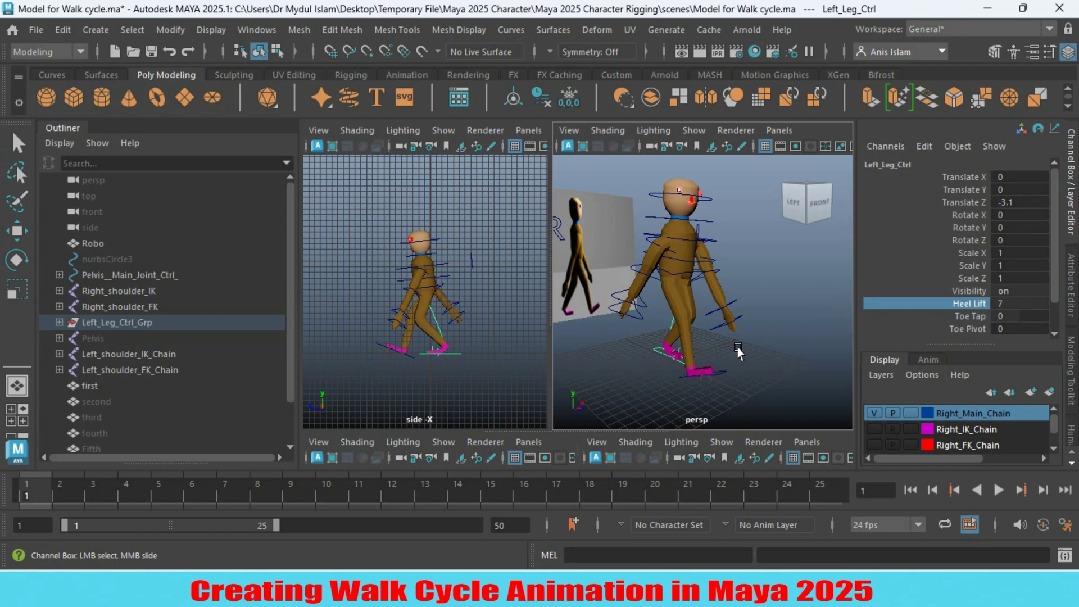
Move the left leg control farther backward to a Translate Z of about -4.417.
left_click_drag(692, 366, 730, 361, "alt")
right_click_drag(731, 361, 727, 361, "alt")
mouse_move(727, 361)
left_mouse_down("alt")
mouse_move(647, 358)
mouse_move(755, 353)
mouse_move(734, 355)
mouse_move(730, 369)
left_mouse_up("alt")
left_click(11, 235)
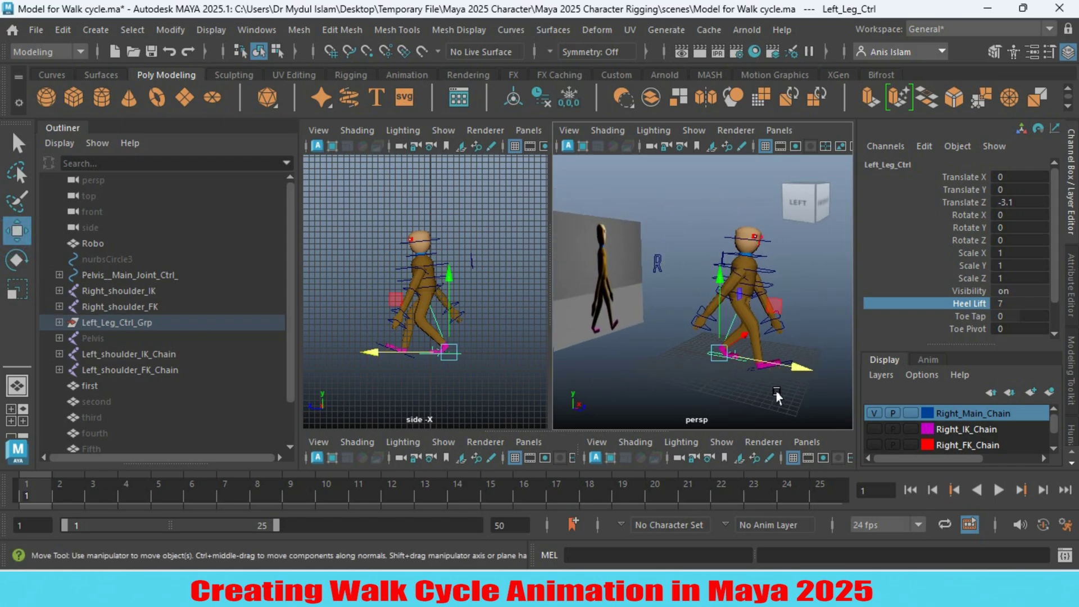
left_click_drag(802, 381, 792, 382)
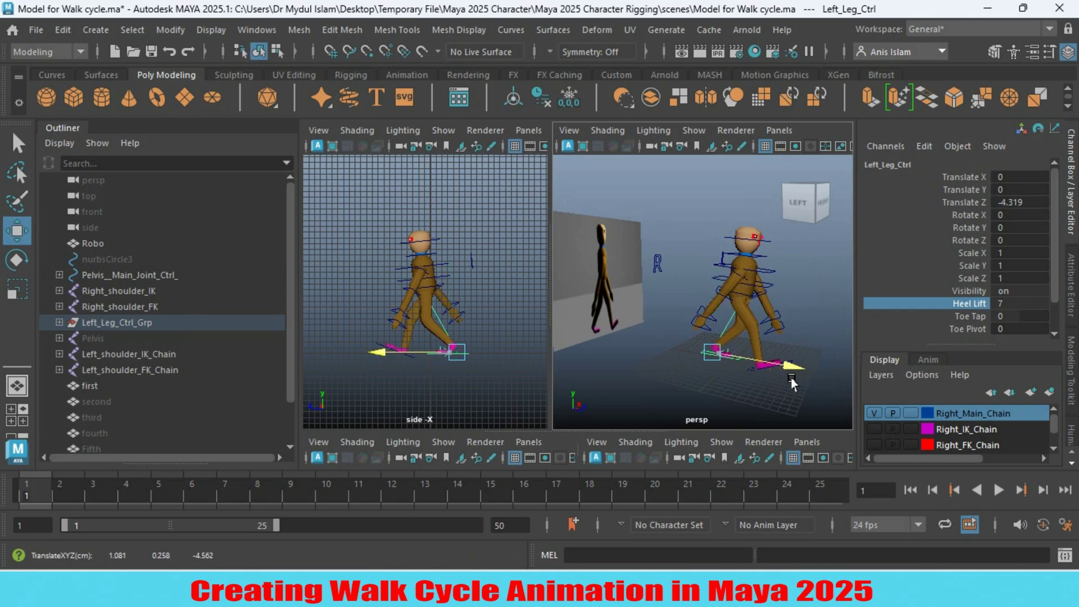
left_click_drag(659, 392, 688, 388, "alt")
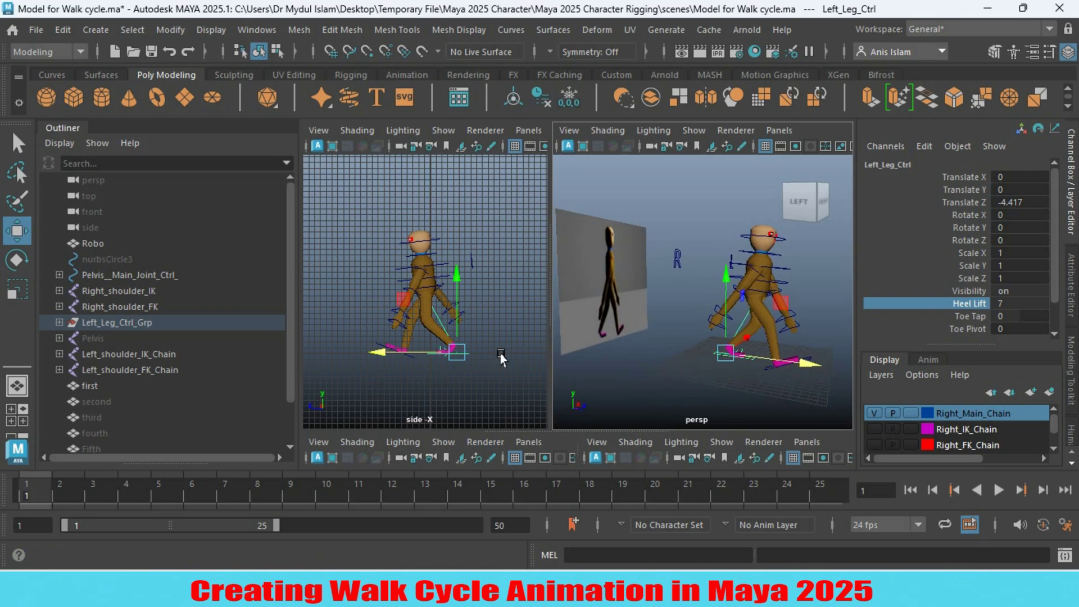
Maximize the perspective view and select the hand, wrist, elbow and shoulder controls of both arms together with both leg controls.
key("space")
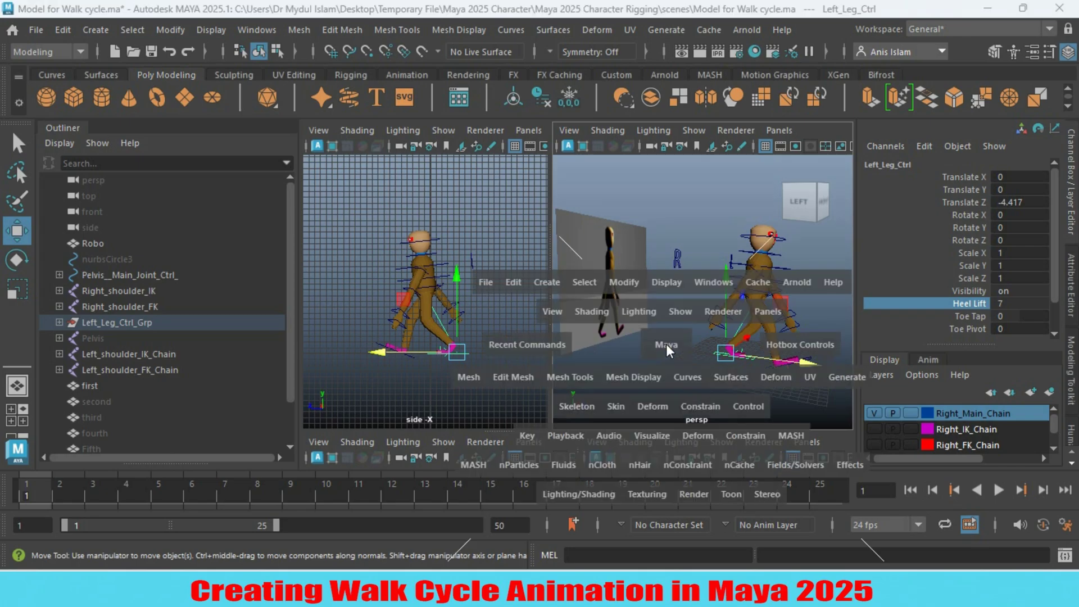
left_click_drag(732, 369, 478, 304, "alt")
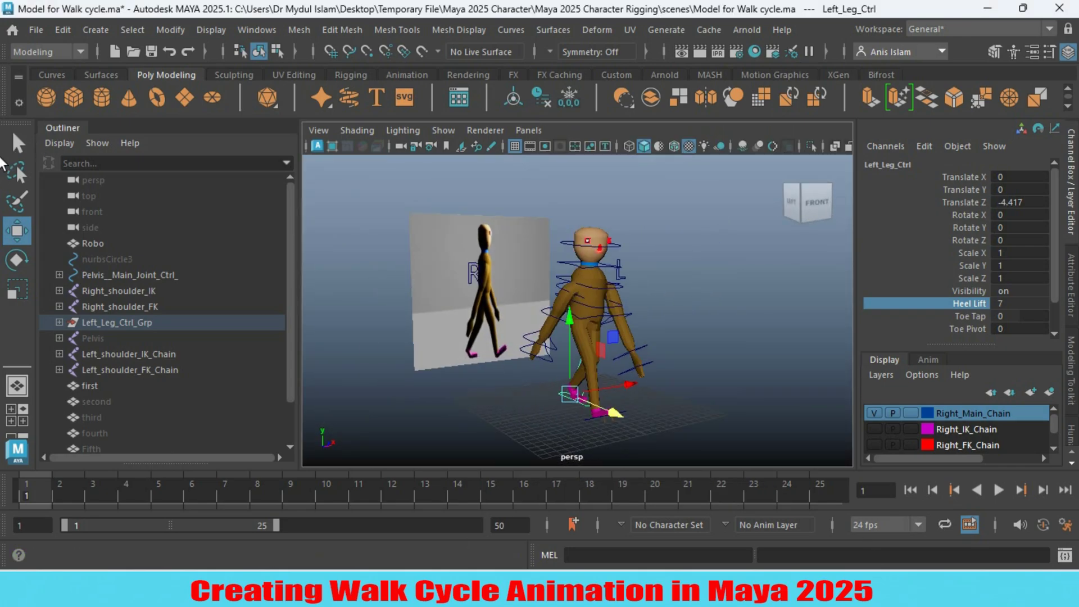
left_click(18, 144)
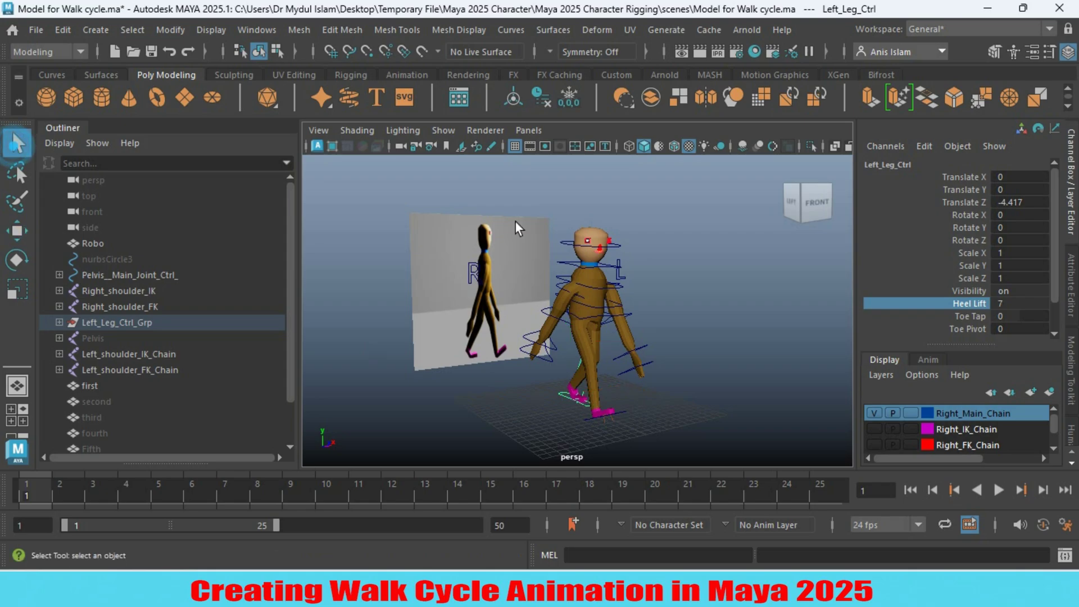
left_click(625, 370)
left_click(622, 351, "shift")
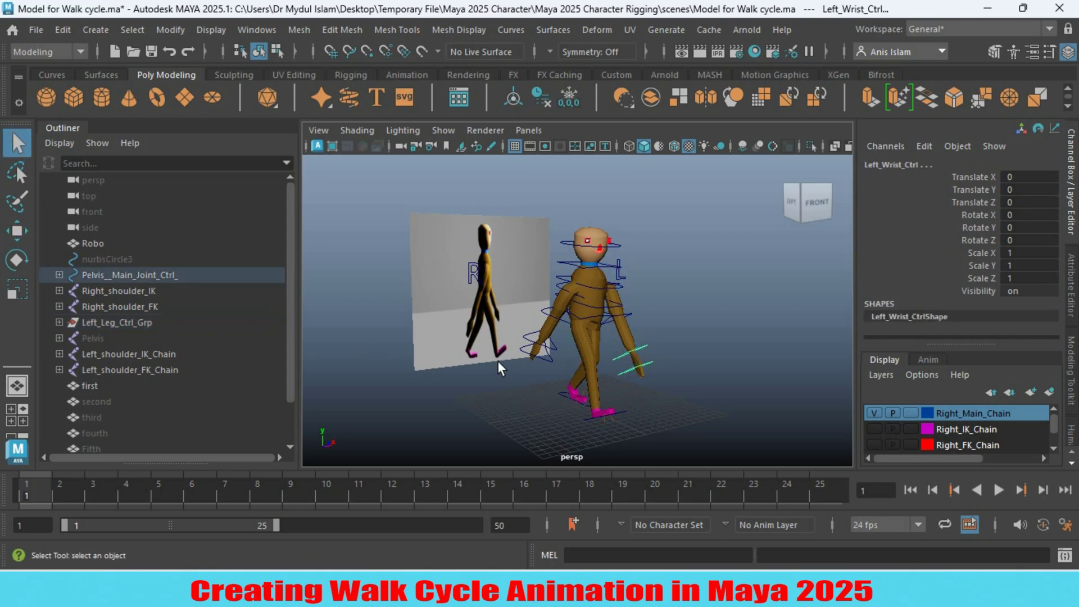
left_click(522, 349)
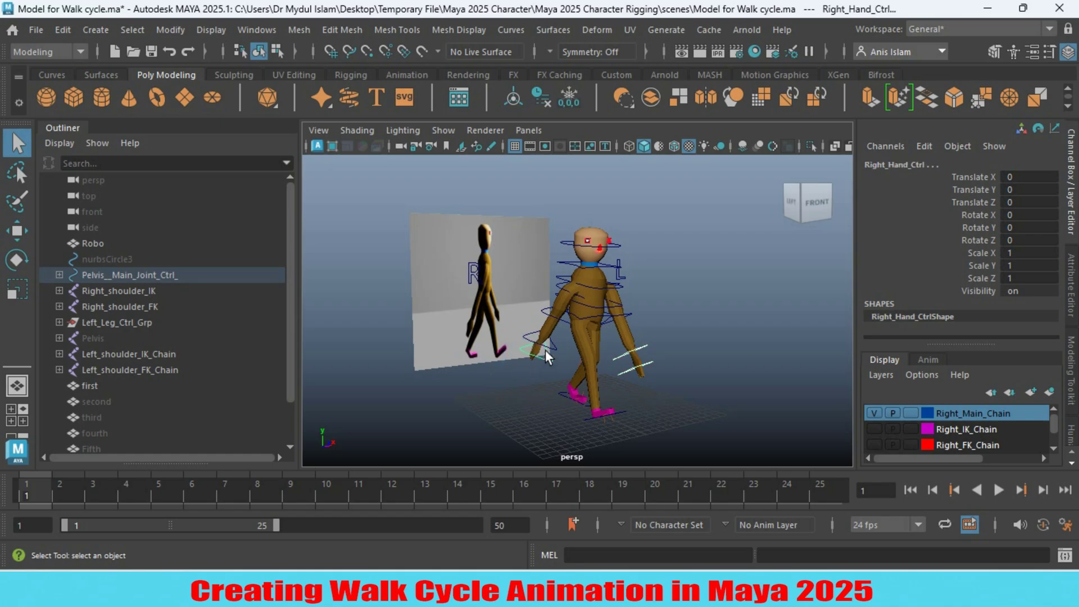
left_click(548, 344)
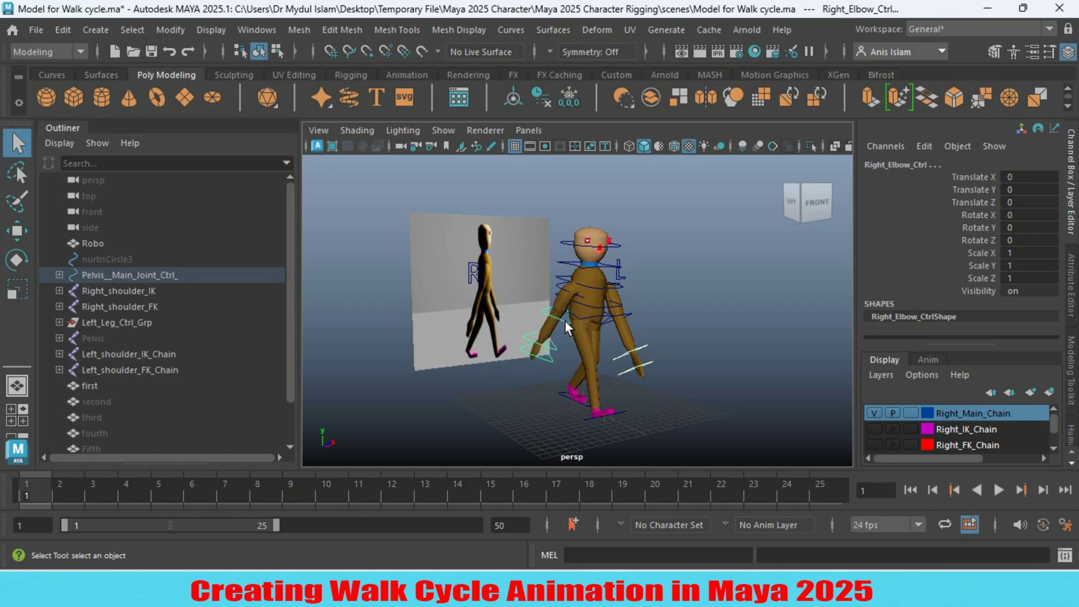
left_click(560, 290, "shift")
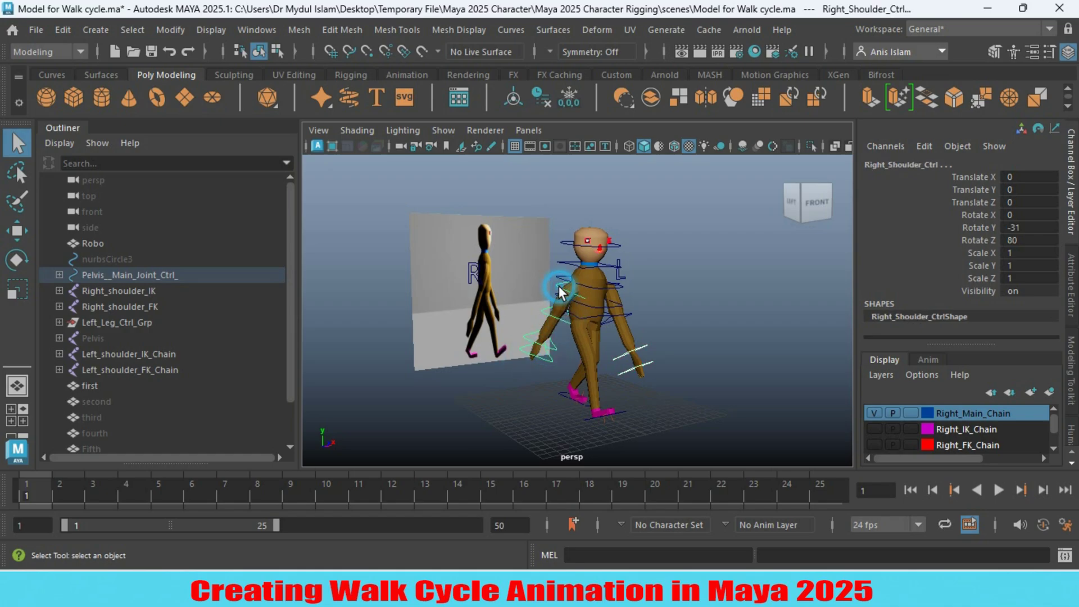
left_click(627, 313, "shift")
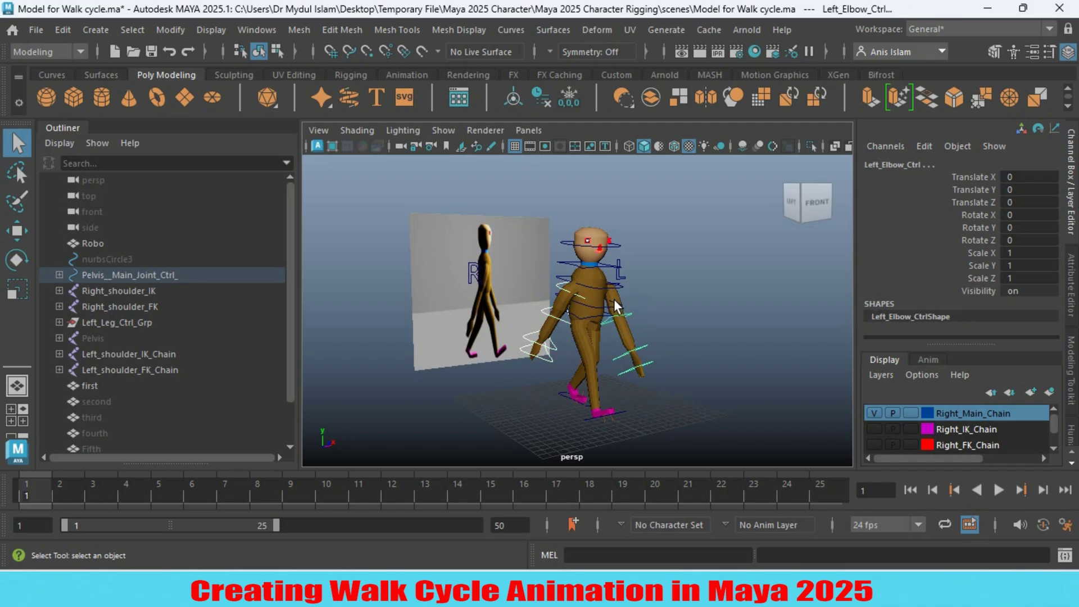
left_click(622, 409, "shift")
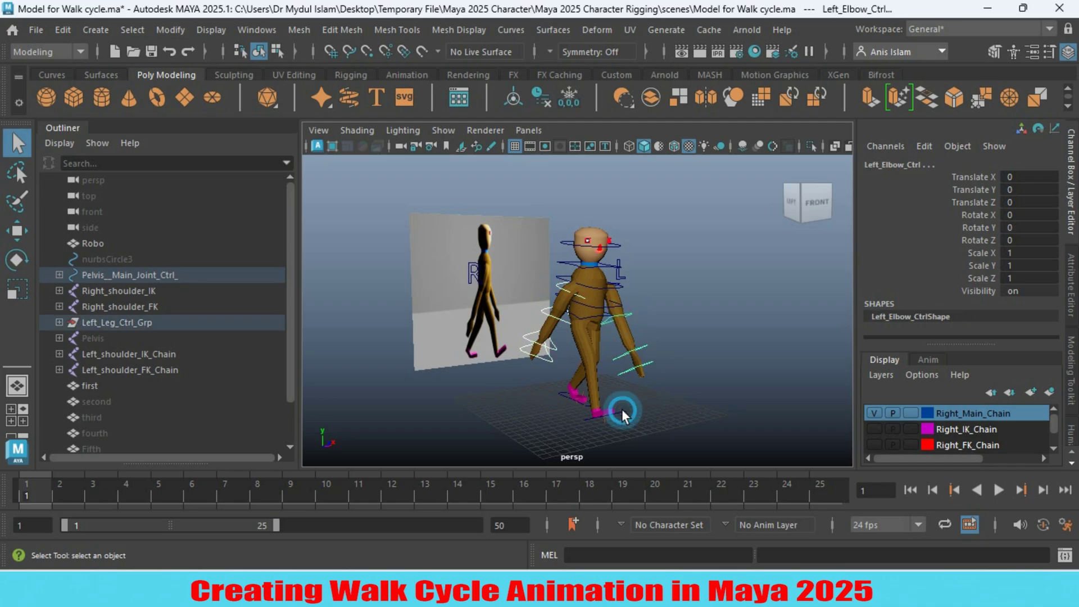
left_click(561, 392, "shift")
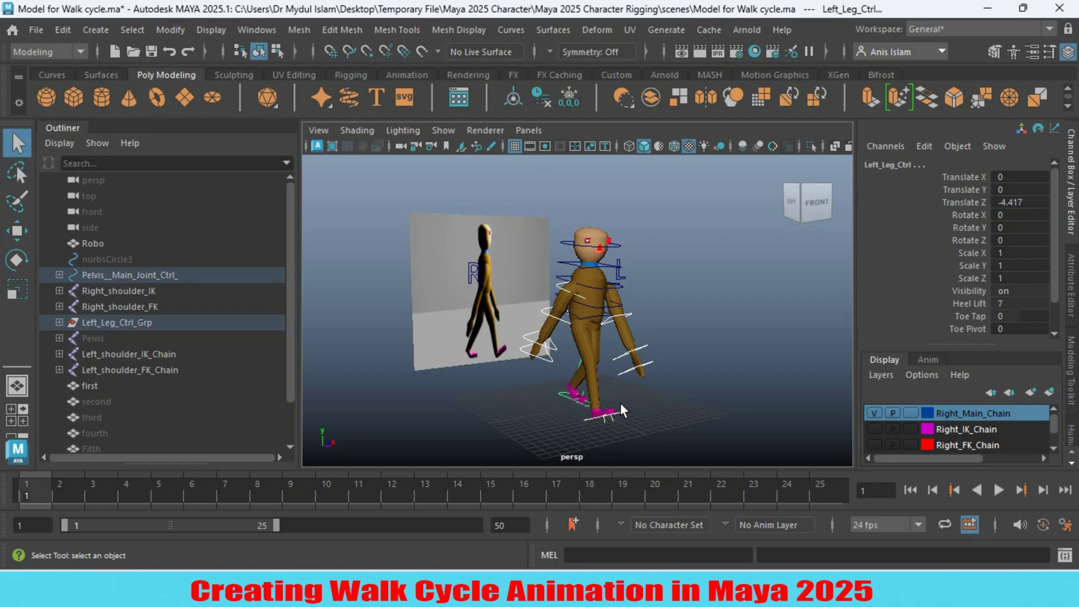
Add the head, torso, spine and main pelvis controls to the selection and key the whole pose at frame 1.
left_click_drag(710, 391, 632, 407, "alt")
right_click_drag(633, 407, 679, 396, "alt")
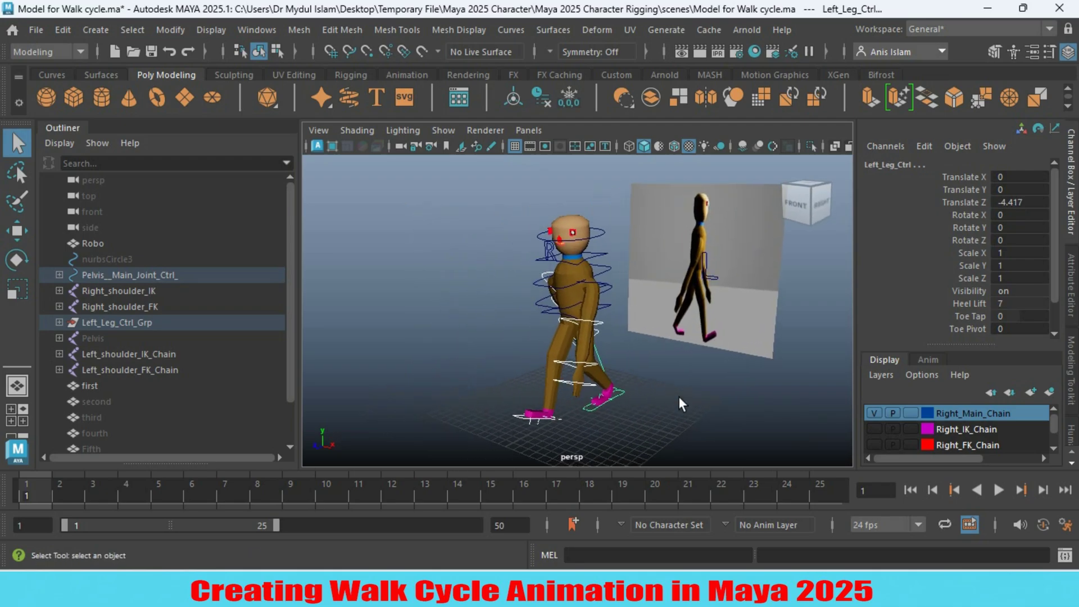
left_click(600, 230)
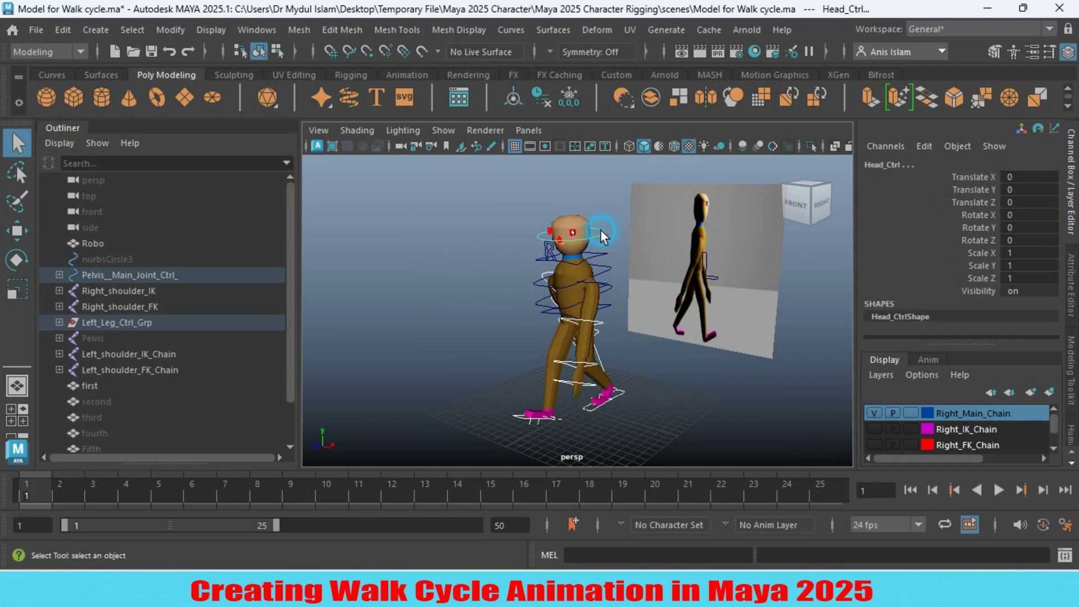
left_click(603, 255)
left_click(611, 290)
left_click(602, 299)
left_click(606, 295)
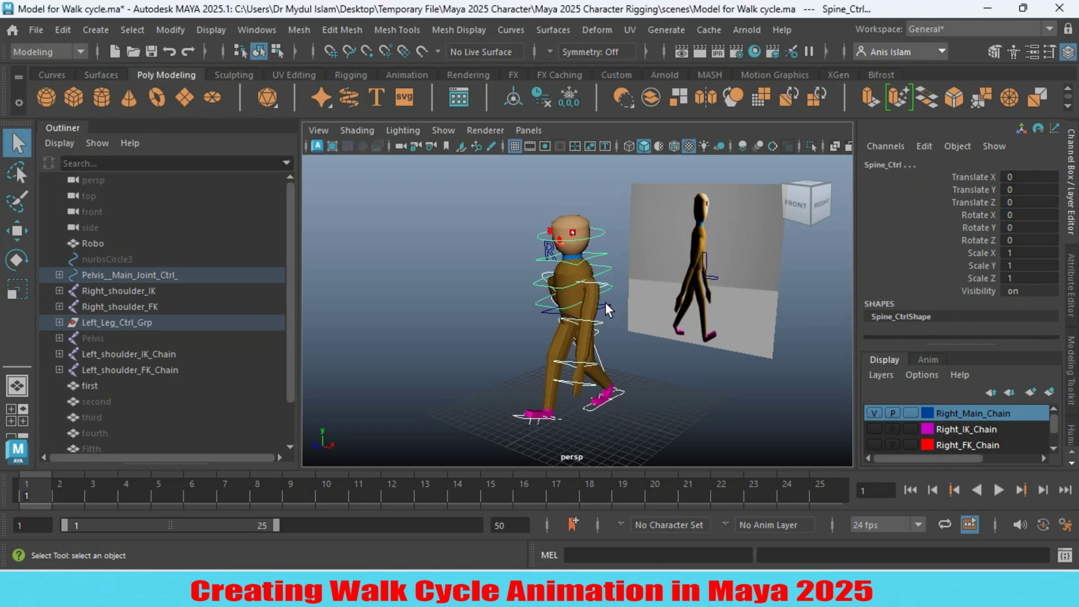
left_click(604, 307)
left_click_drag(518, 351, 652, 363, "alt")
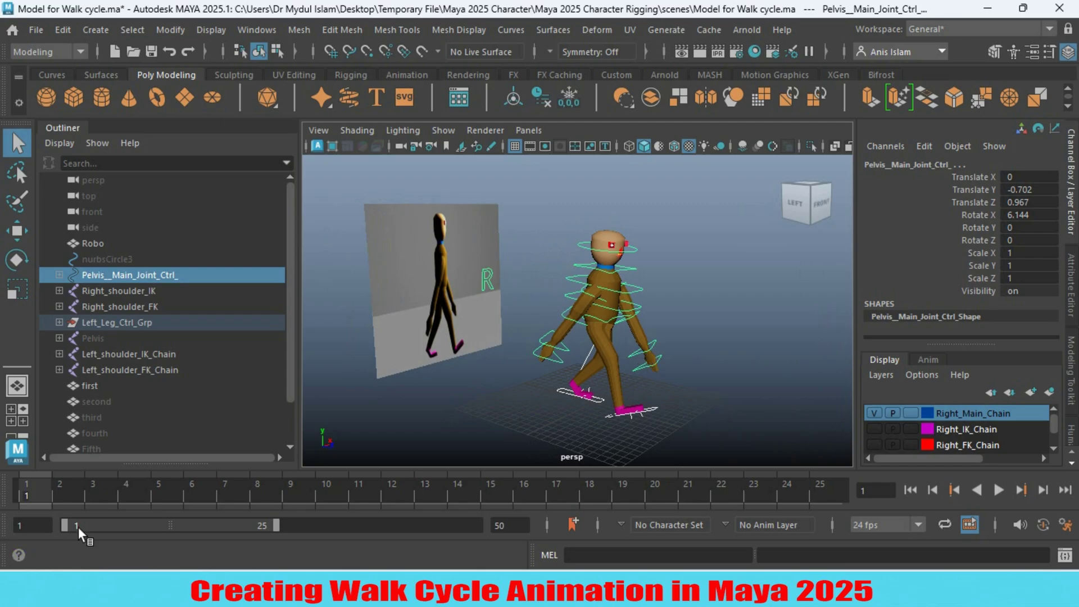
key("s")
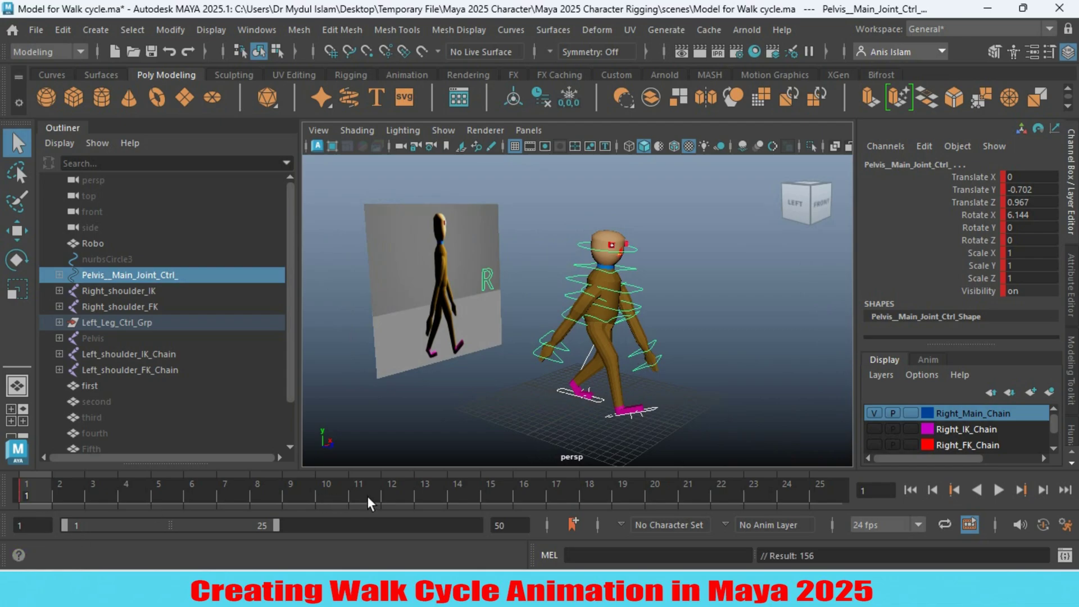
Turn on automatic keyframing and key the same pose on all selected controls at frame 25.
left_click(1040, 527)
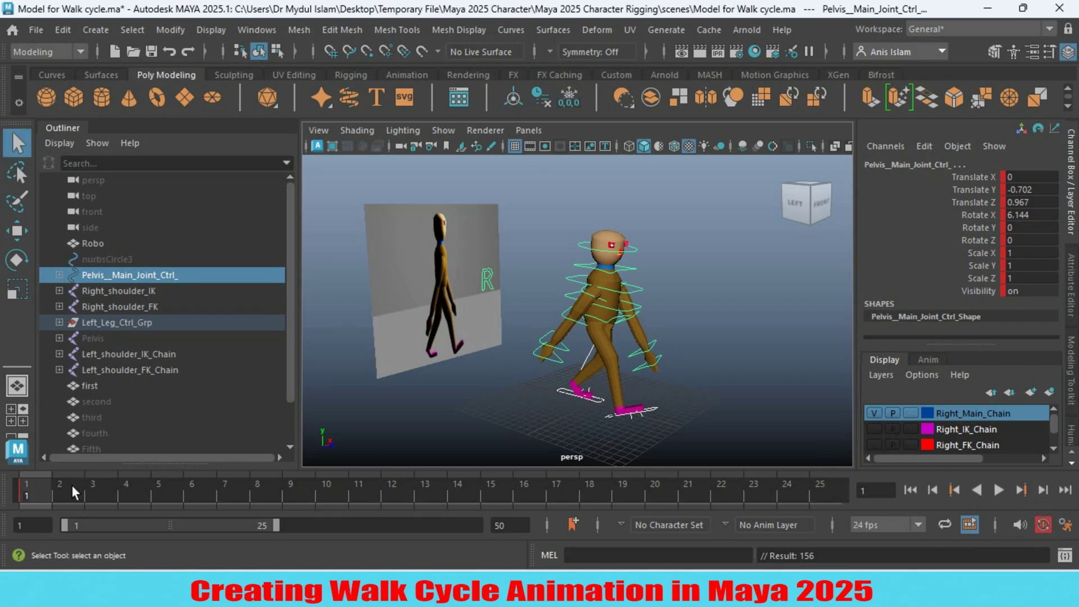
left_click(833, 494)
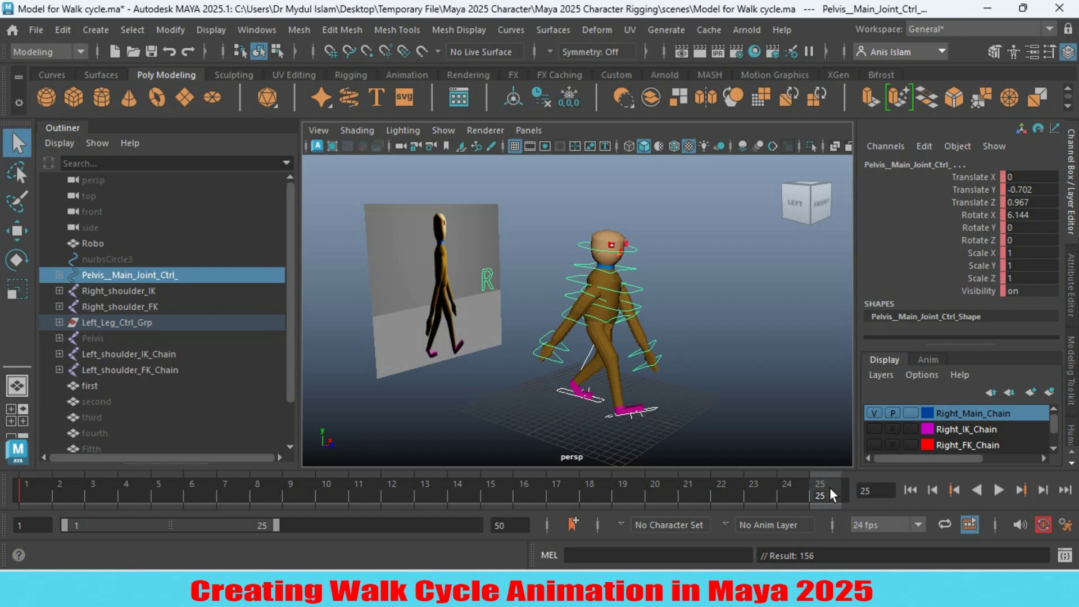
key("s")
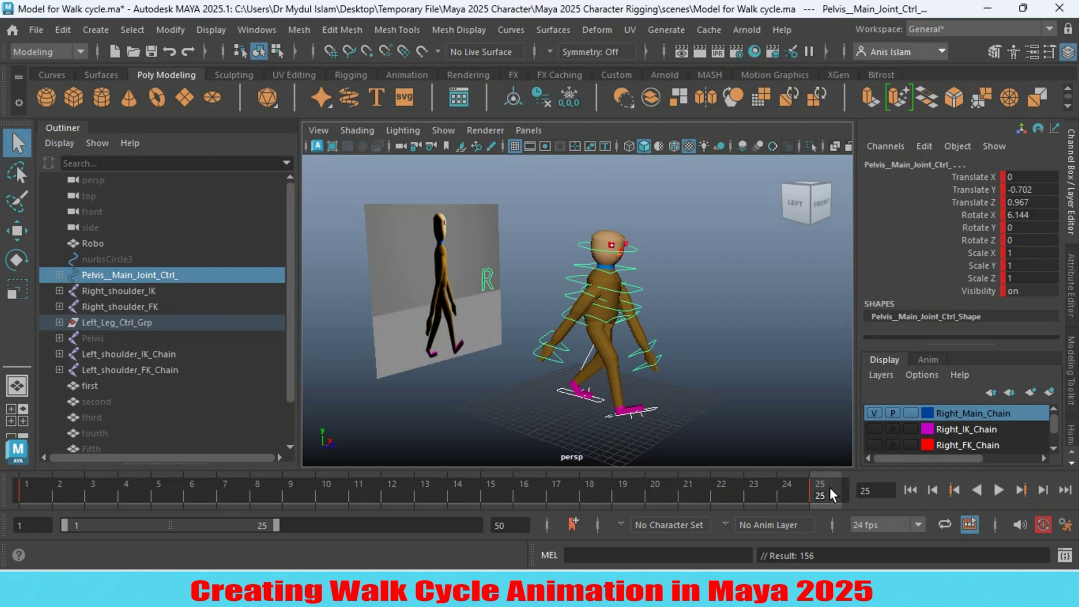
left_click_drag(629, 391, 652, 398, "alt")
middle_click_drag(567, 402, 584, 385, "alt")
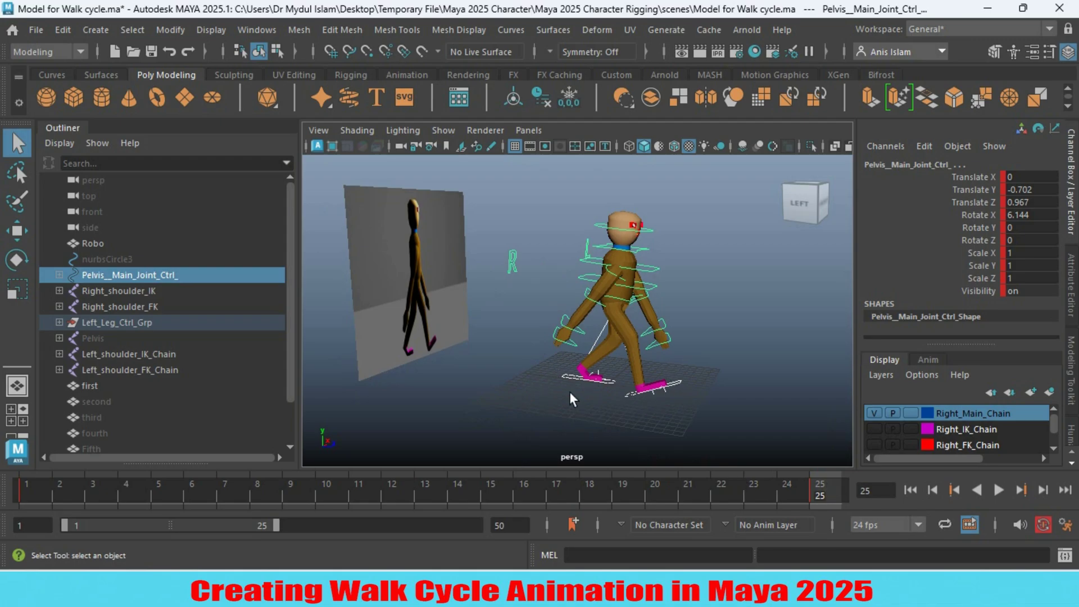
key("ctrl+z")
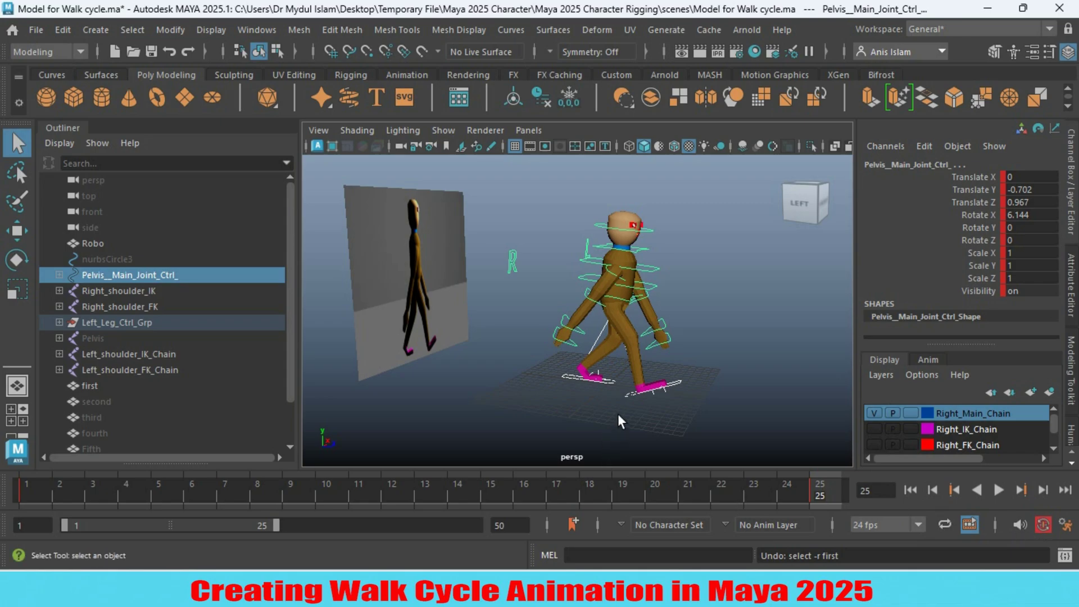
mouse_move(622, 407)
left_mouse_down("alt")
mouse_move(596, 394)
mouse_move(623, 424)
left_mouse_up("alt")
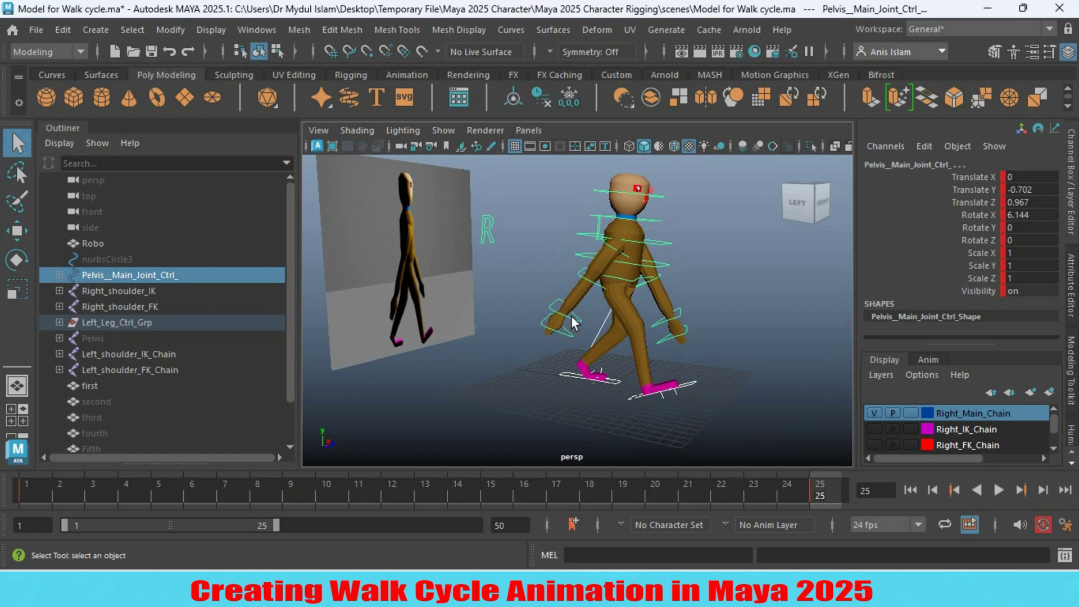
Try rotating the right elbow control to a Rotate Y of about 6.375 at frame 25, then revert it.
left_click(578, 277)
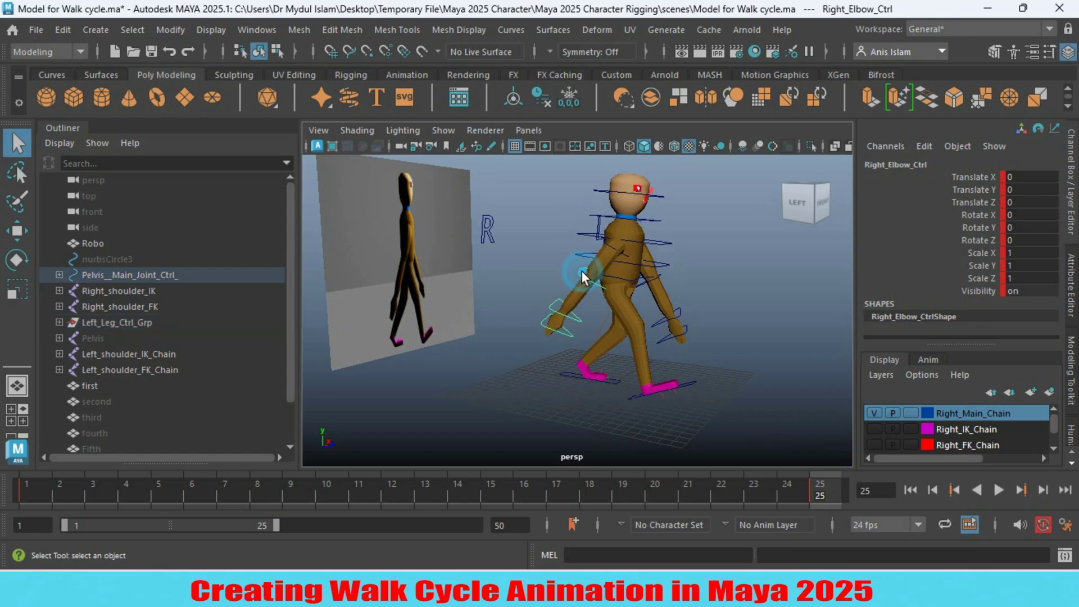
left_click(17, 259)
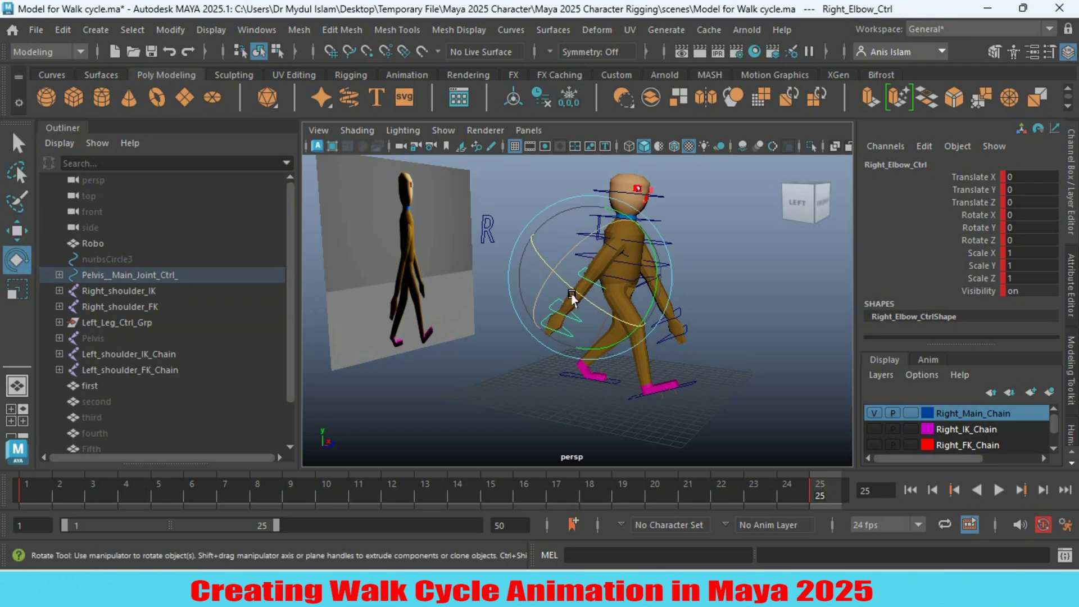
left_click(652, 264)
left_click_drag(652, 265, 644, 274)
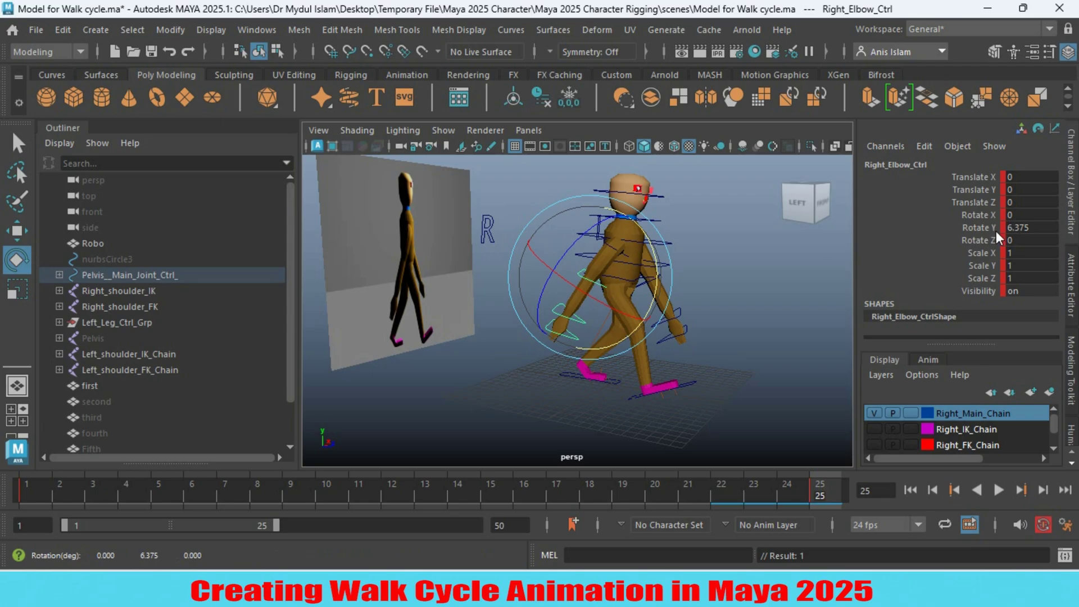
double_click(1021, 228)
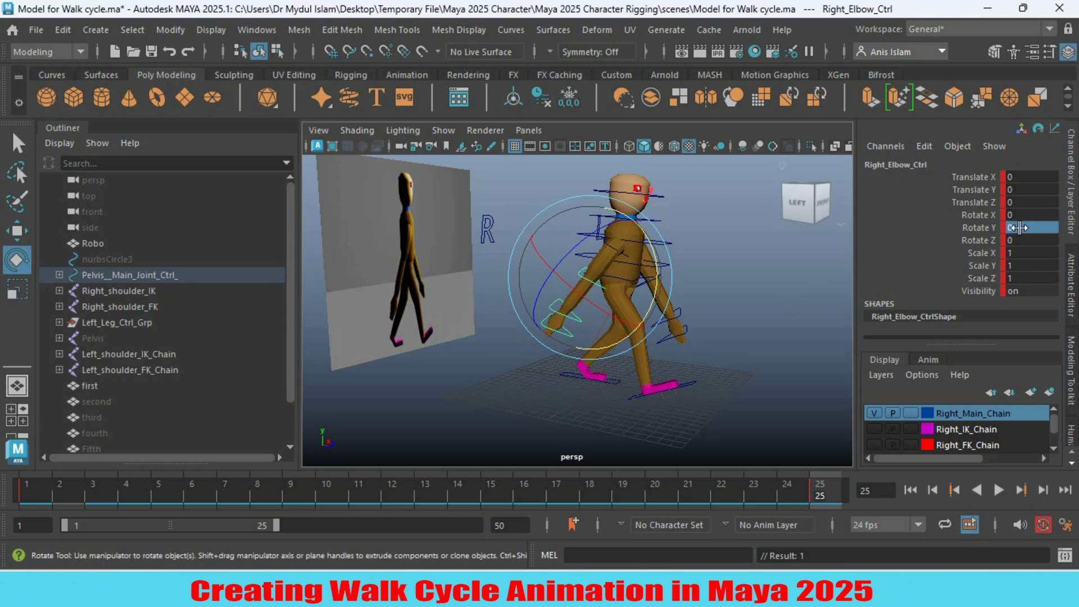
key("q")
key("ctrl+z")
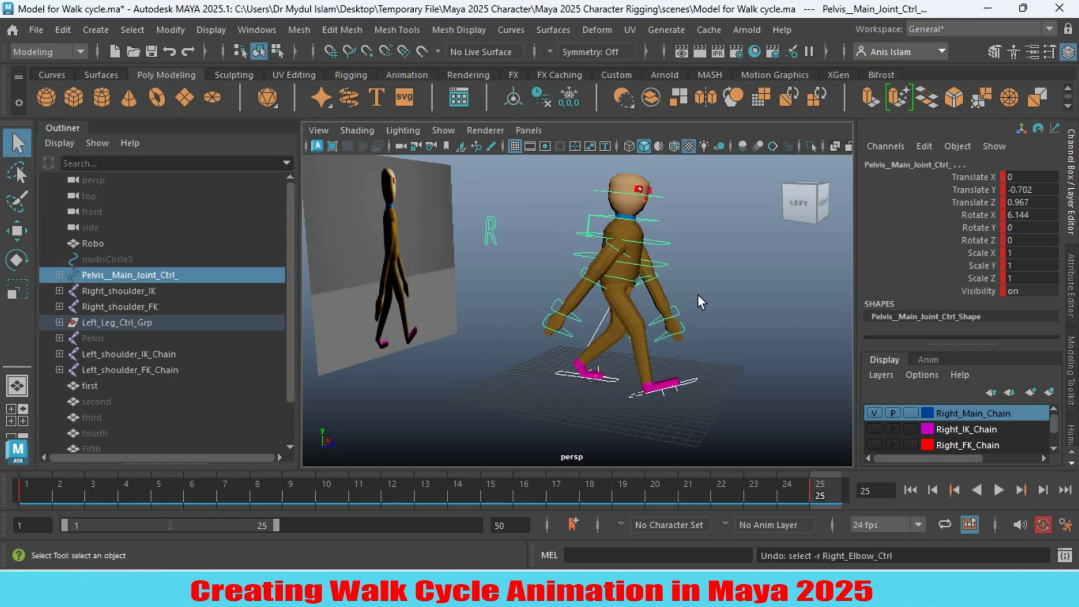
Go to frame 13, hide the first reference image plane and show the second one.
left_click_drag(703, 296, 666, 329, "alt")
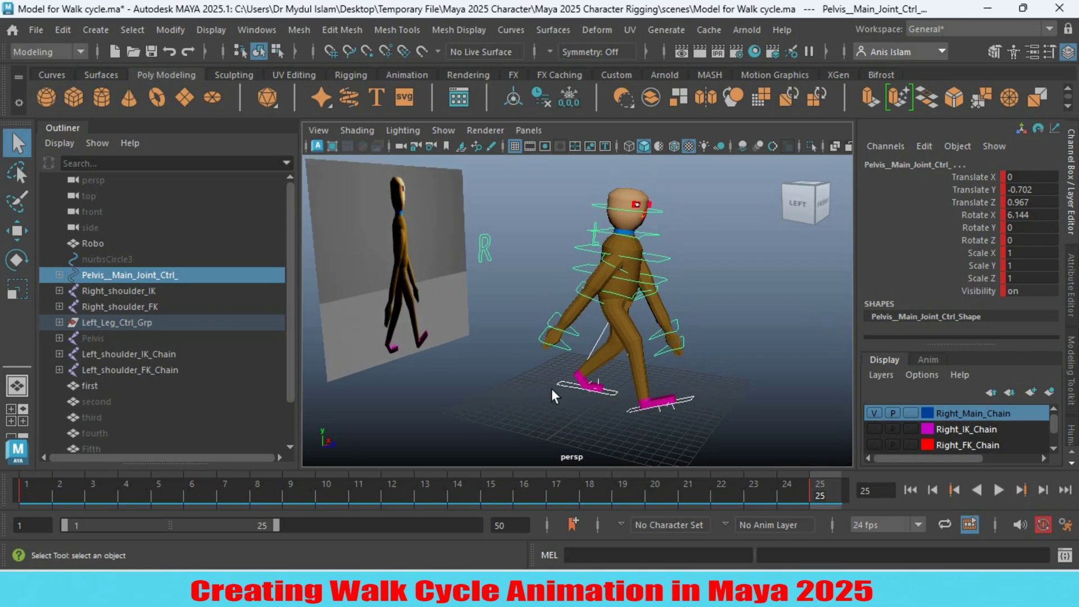
left_click(422, 496)
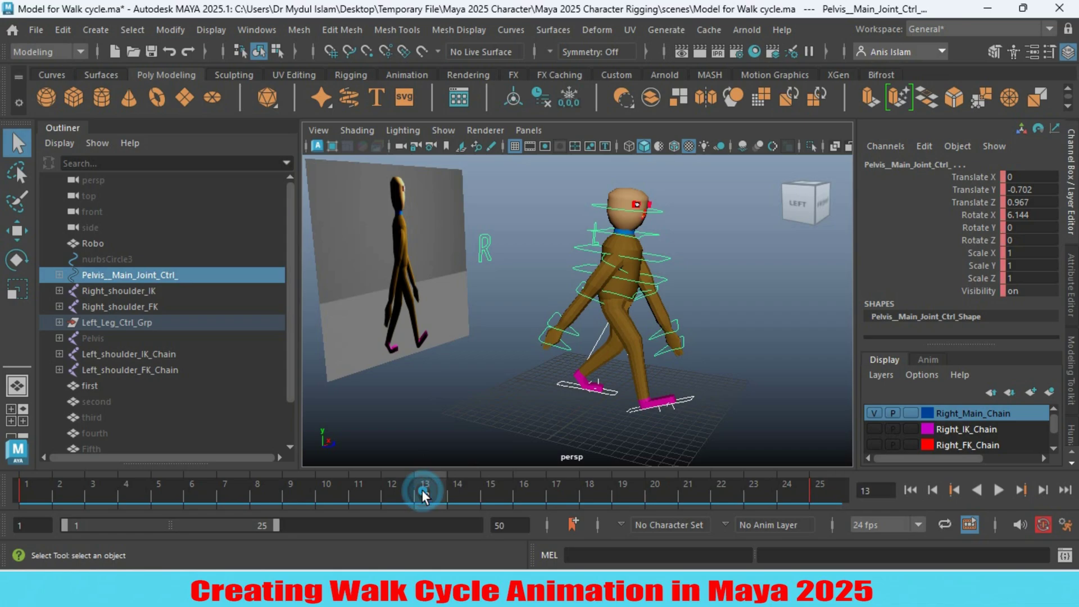
left_click(366, 307)
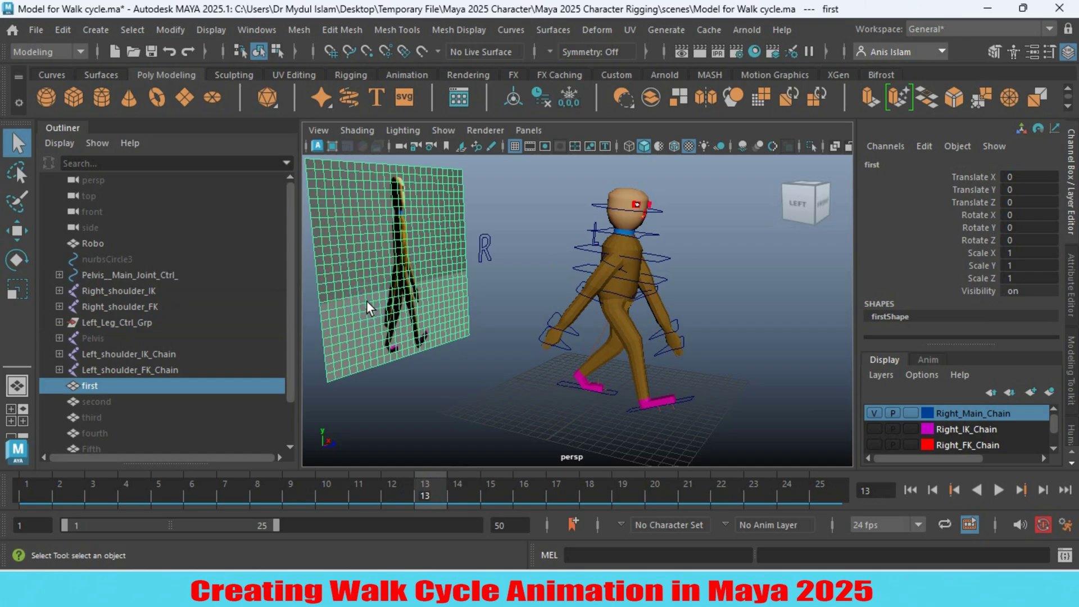
key("h")
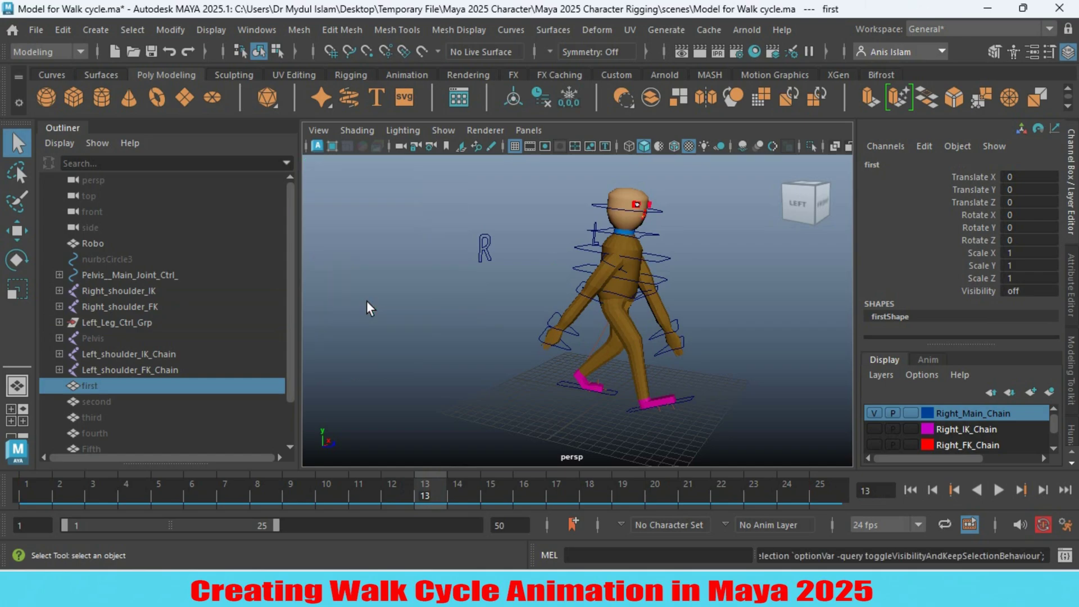
left_click(82, 399)
key("h")
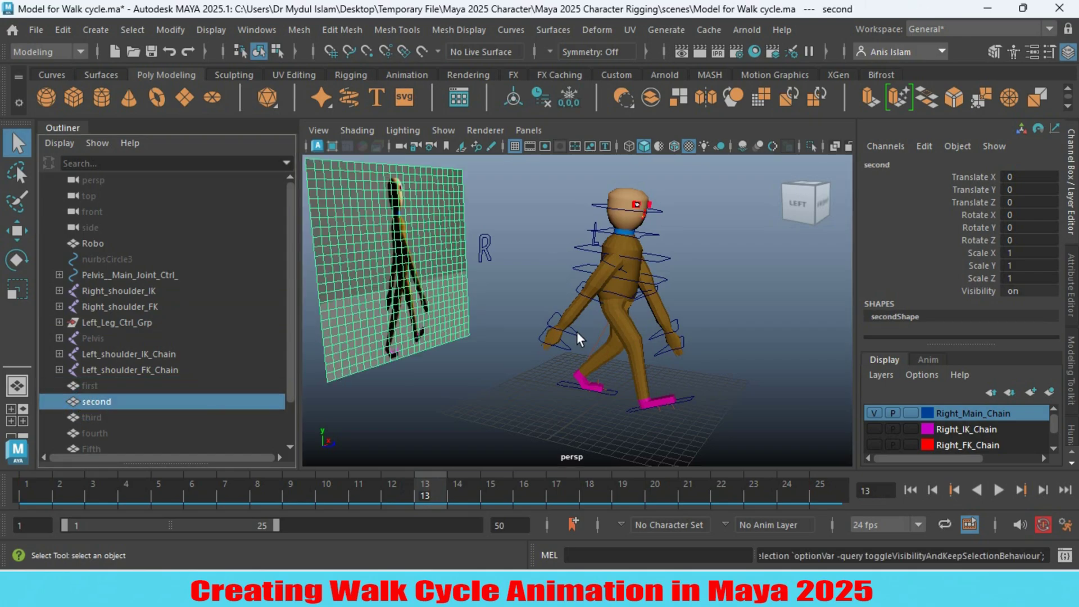
left_click_drag(498, 350, 474, 352, "alt")
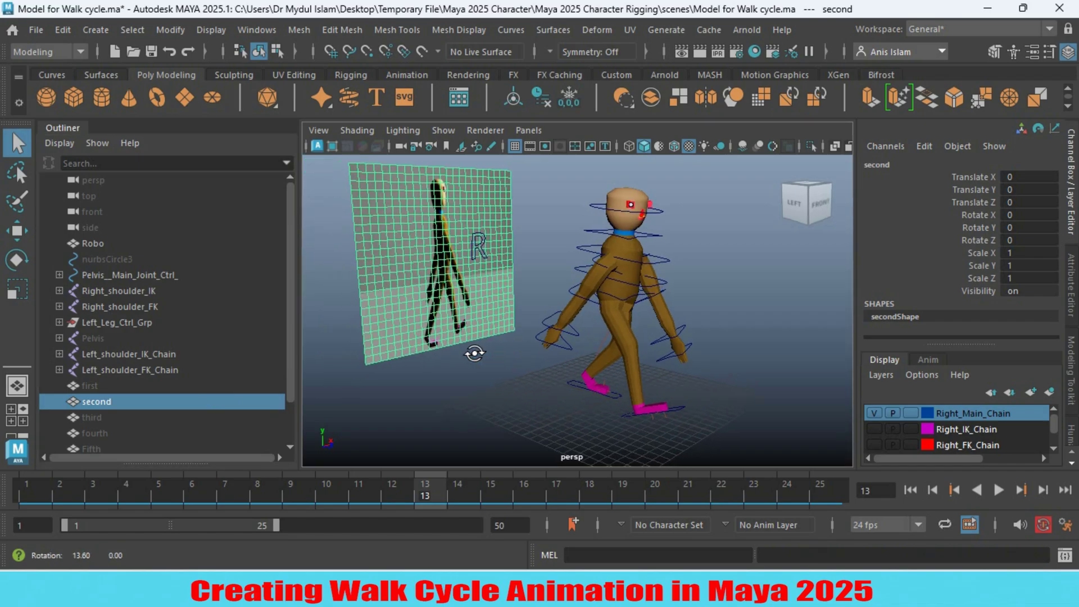
left_click(475, 350)
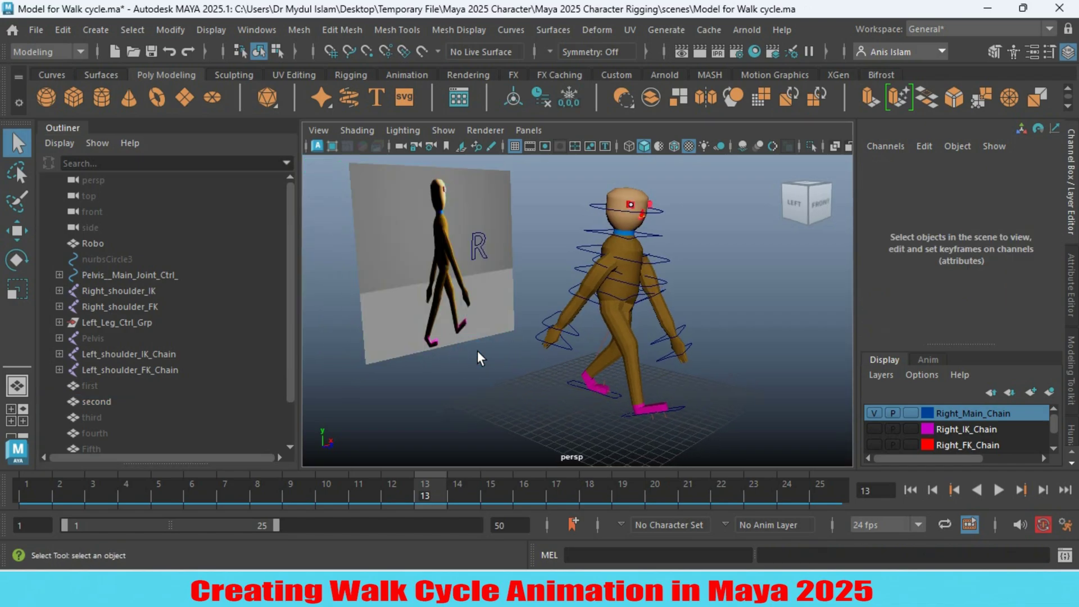
left_click(628, 296)
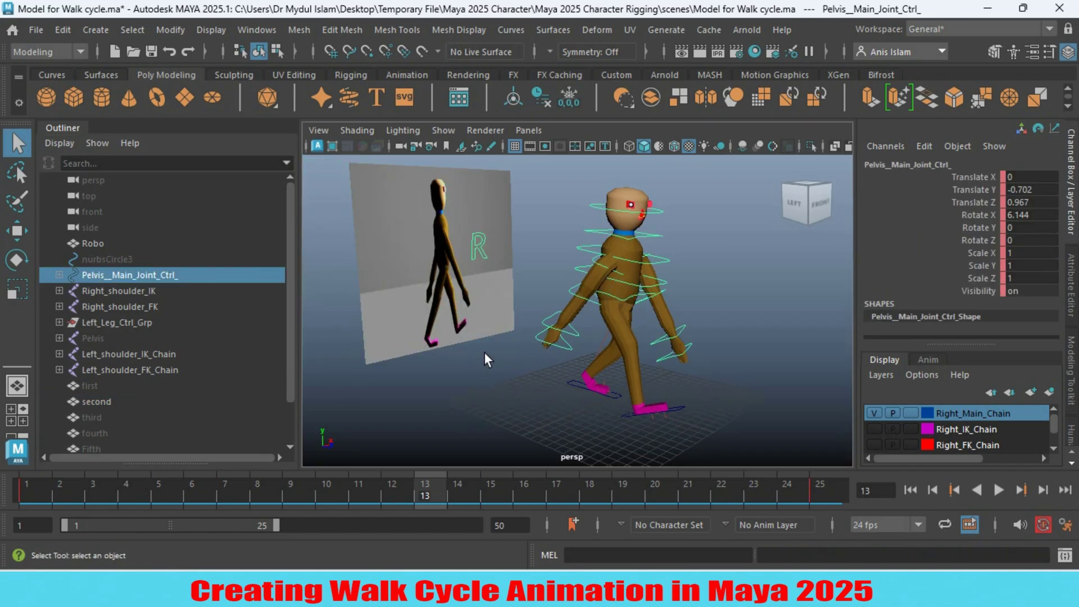
left_click_drag(481, 360, 451, 351, "alt")
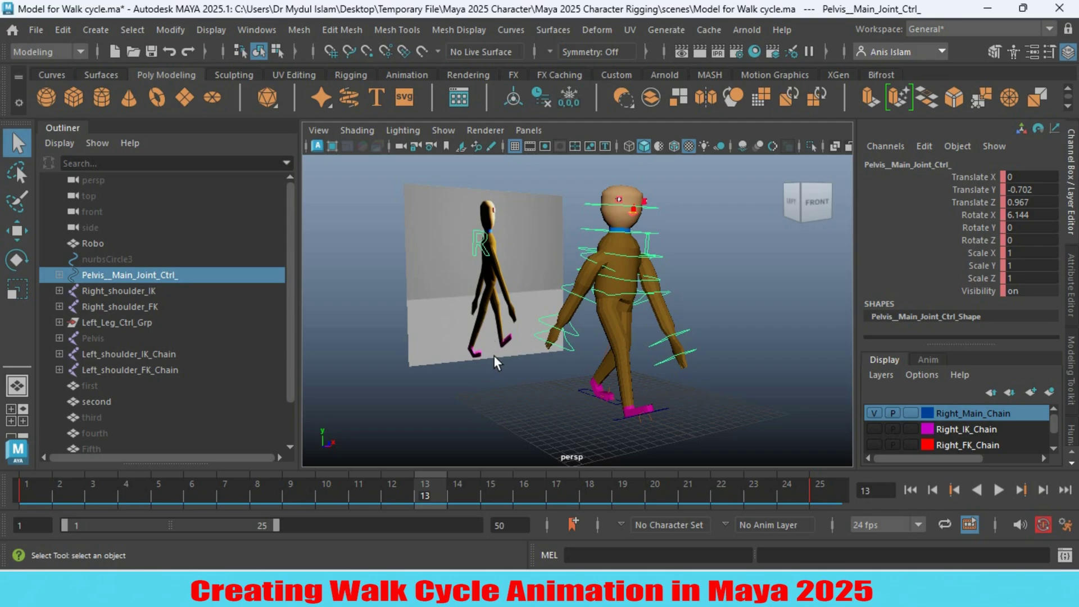
left_click_drag(494, 363, 548, 361, "alt")
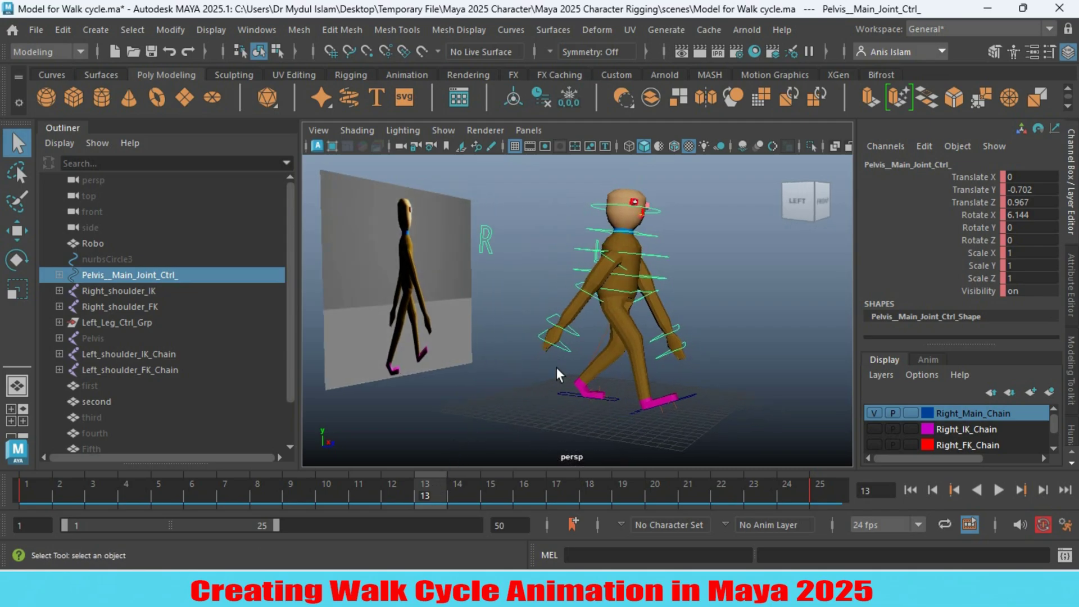
left_click_drag(527, 379, 553, 386, "alt")
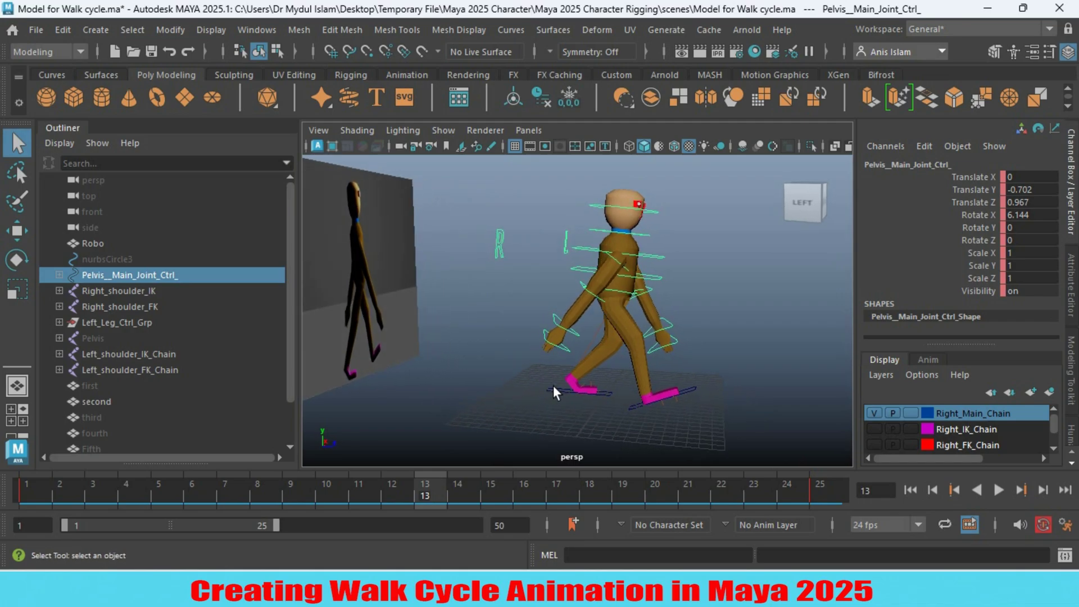
Copy the left leg control's key at frame 1 and paste it onto the right leg control at frame 13.
left_click(20, 492)
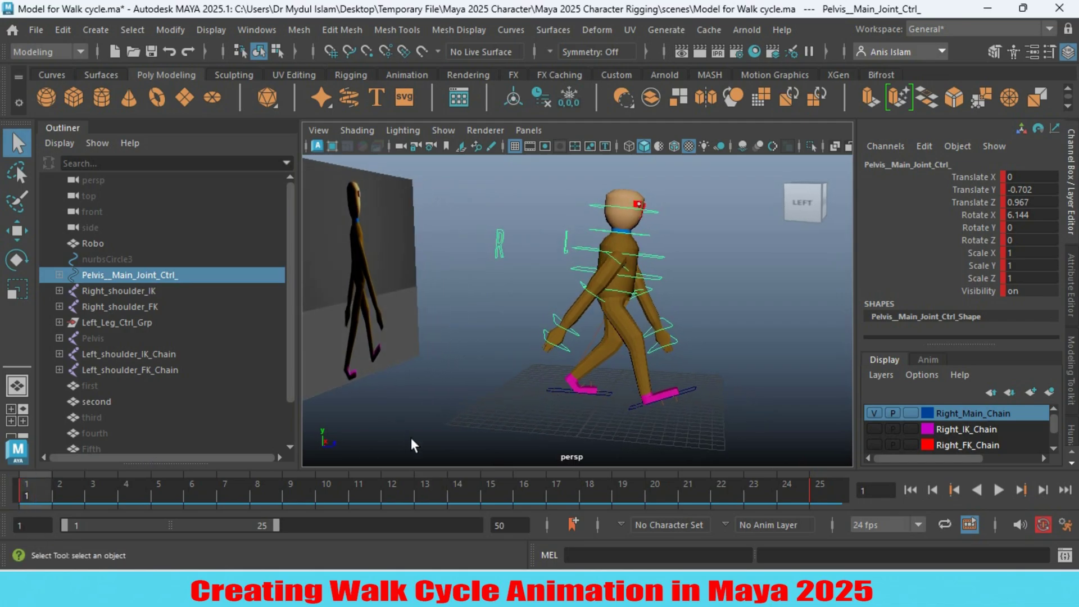
left_click(553, 391)
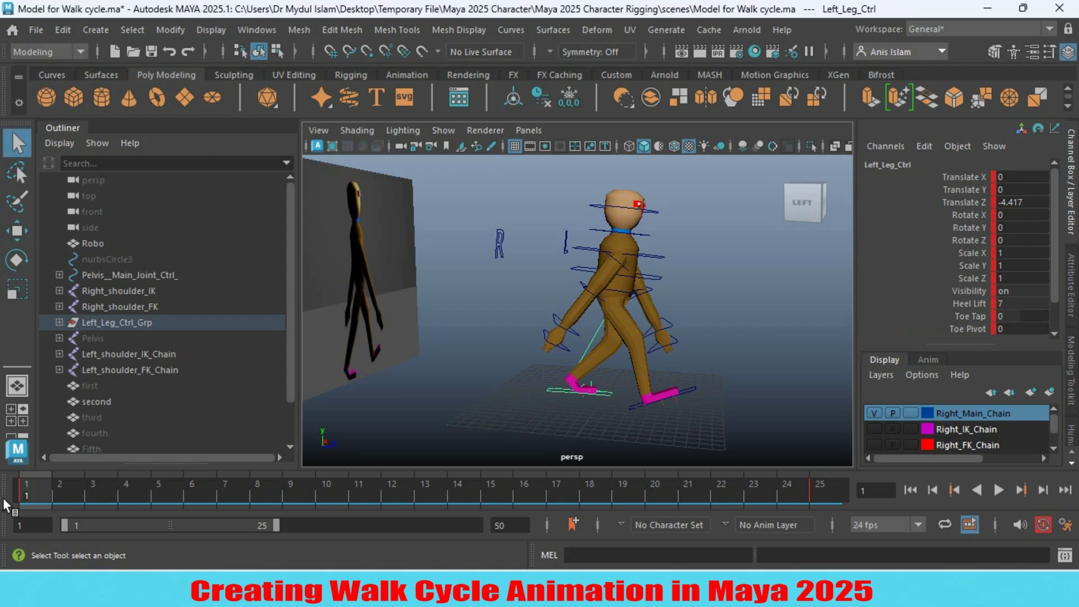
right_click(25, 491)
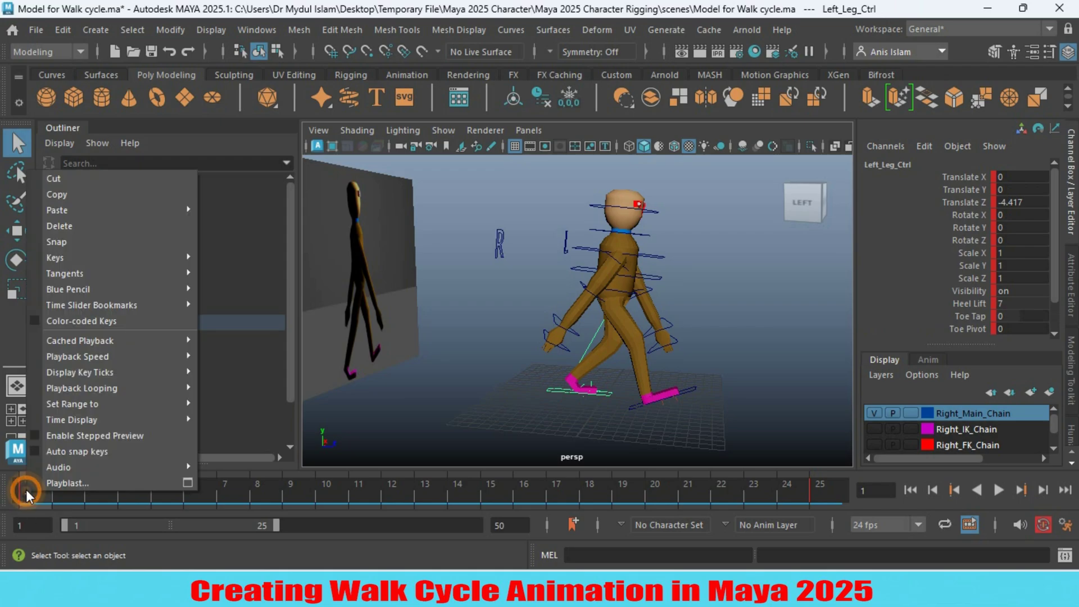
left_click(116, 196)
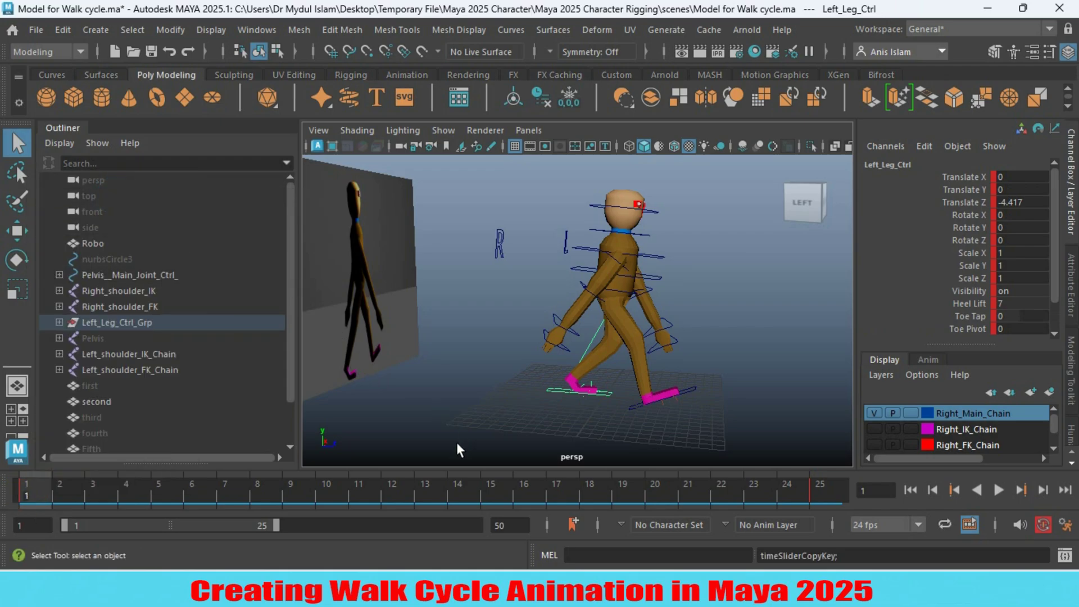
left_click(429, 495)
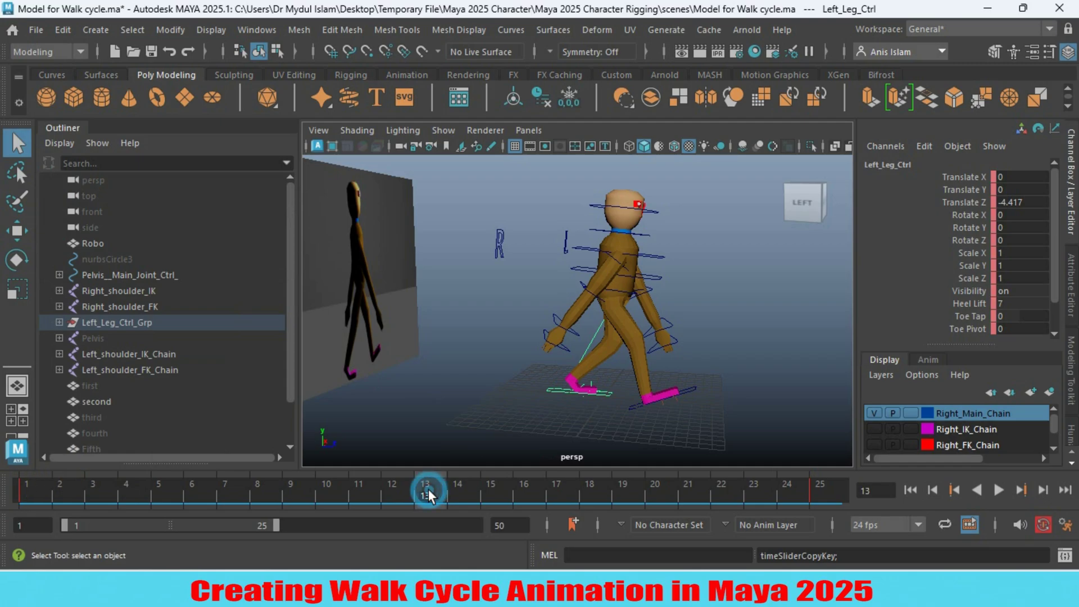
left_click(633, 409)
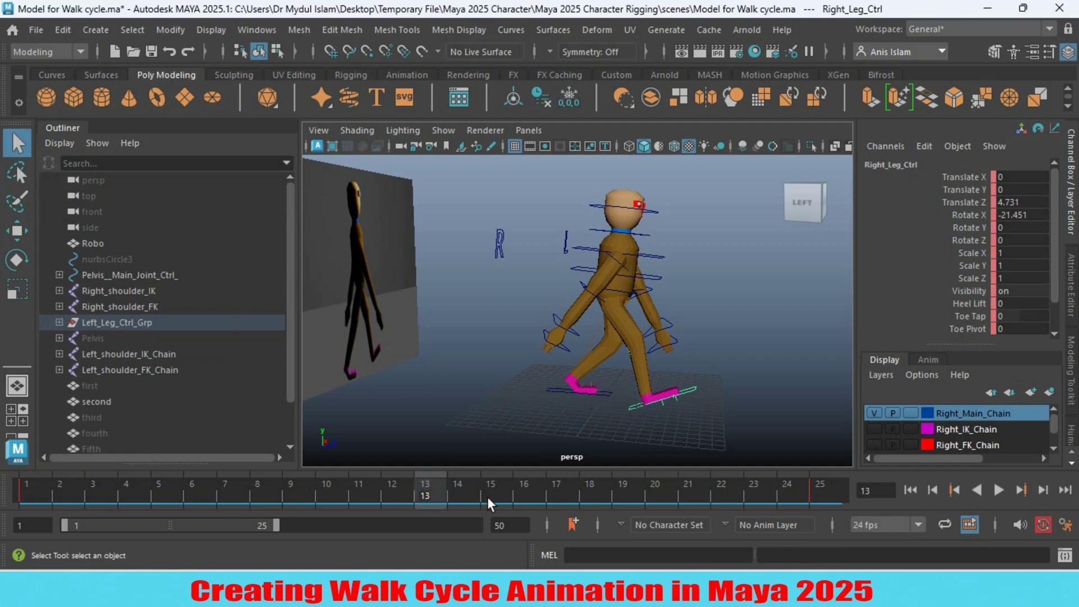
right_click(421, 494)
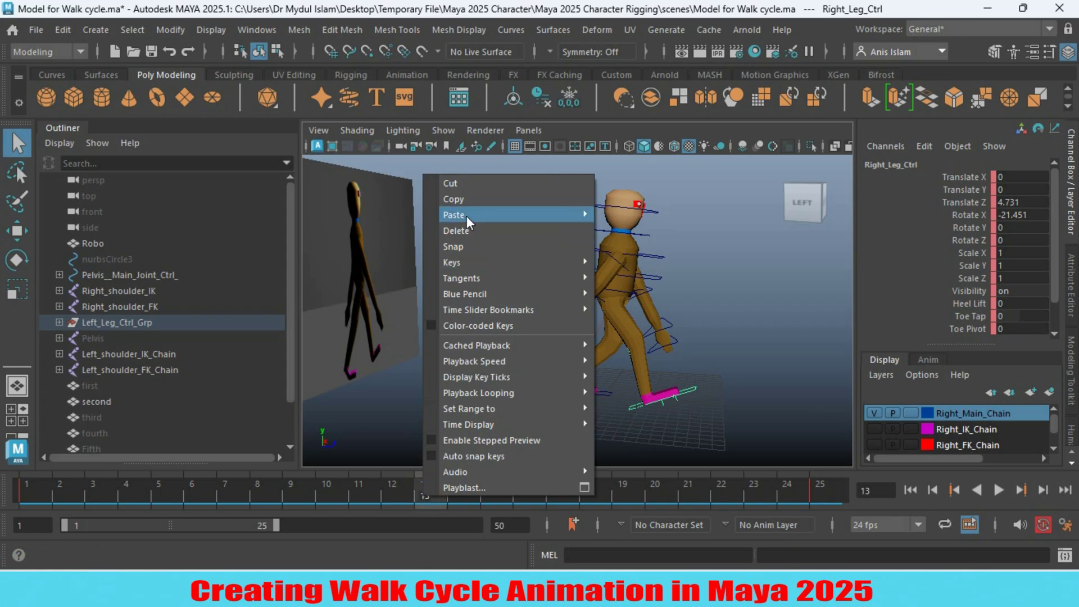
mouse_move(528, 211)
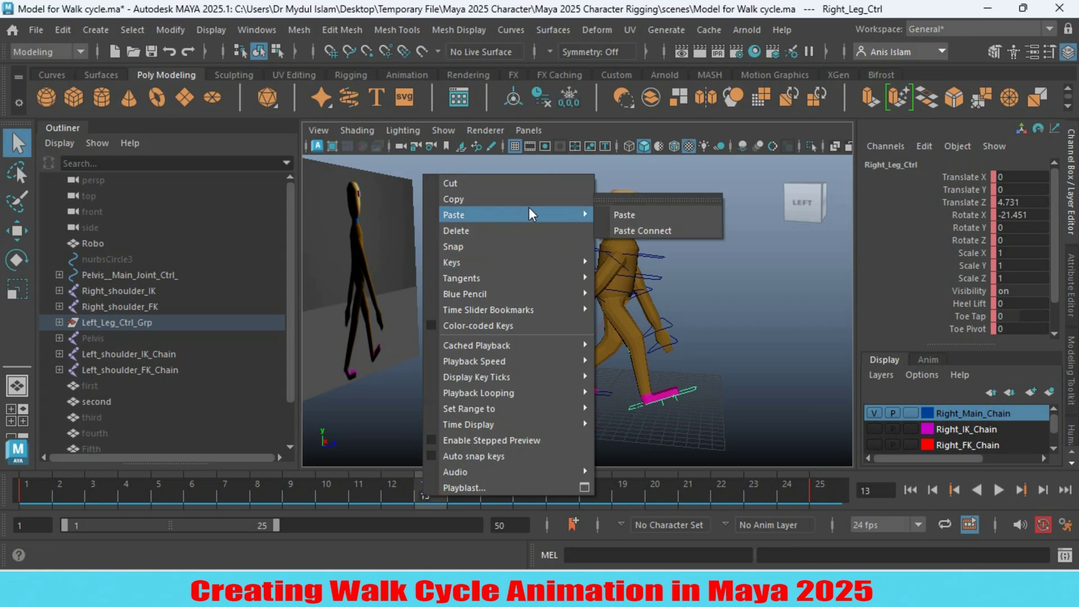
left_click(621, 214)
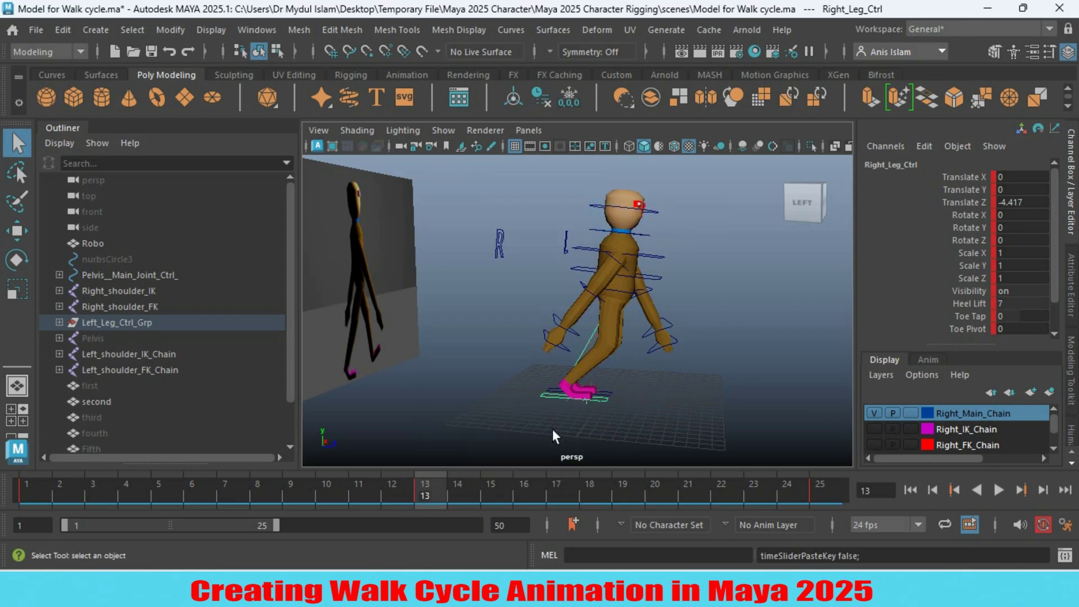
Copy the right leg control's frame 1 key and paste it onto the left leg control at frame 13.
left_click(29, 495)
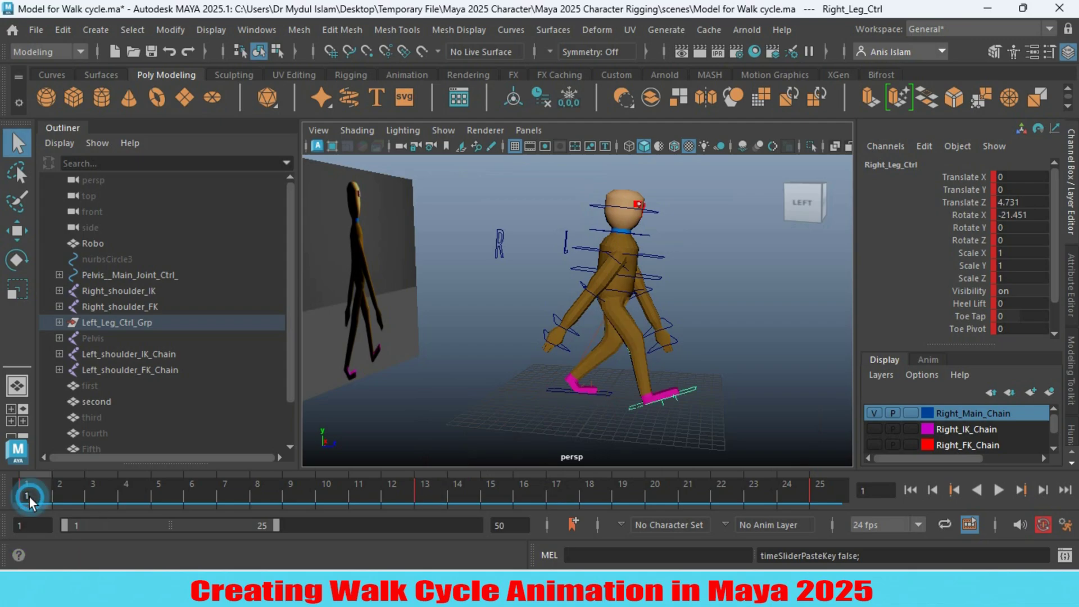
left_click(632, 406)
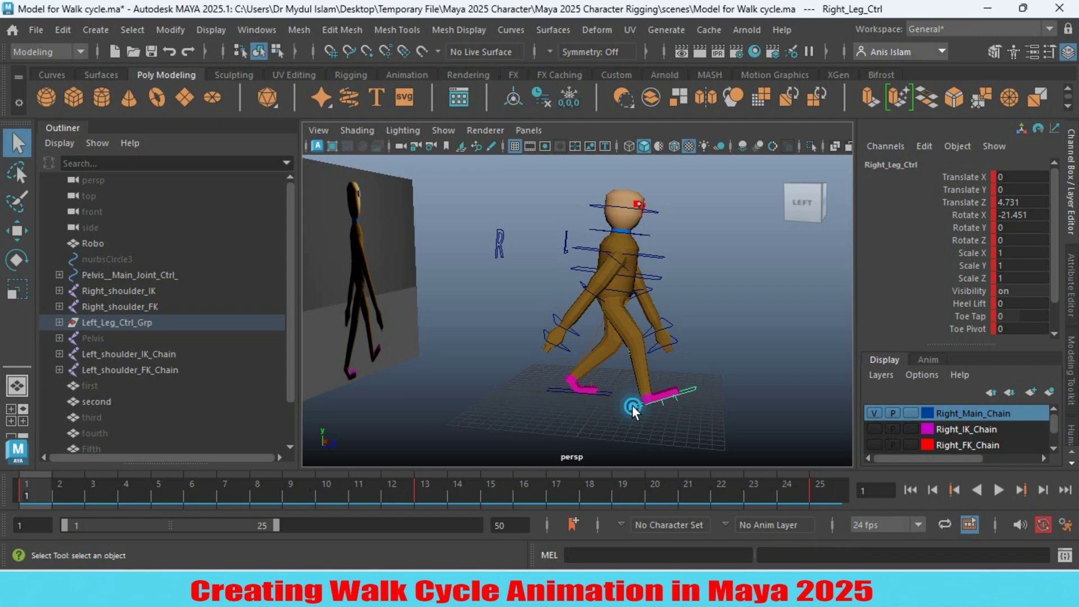
right_click(32, 490)
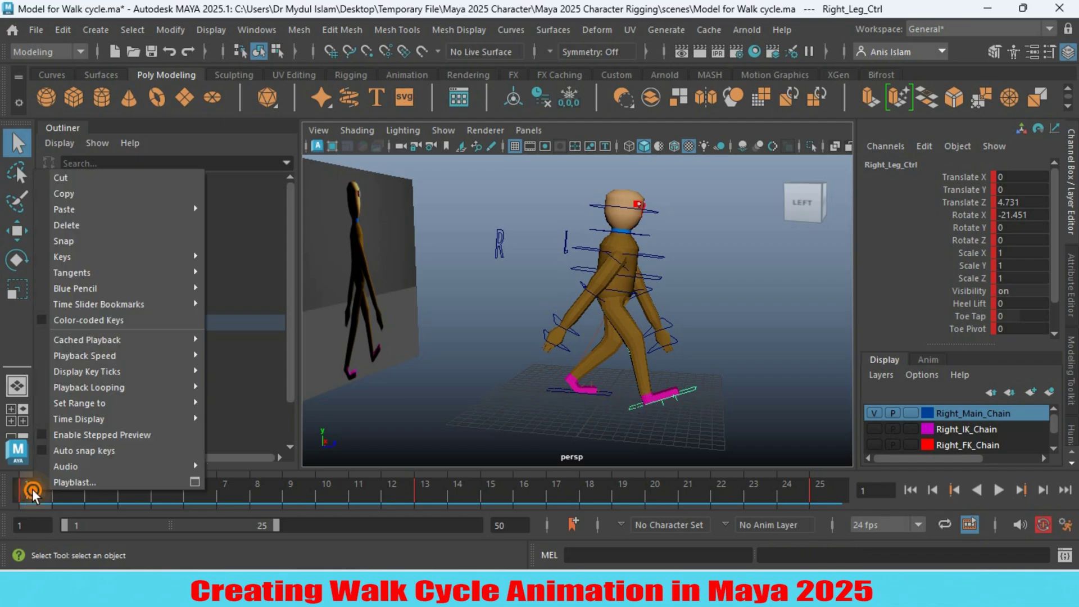
left_click(86, 197)
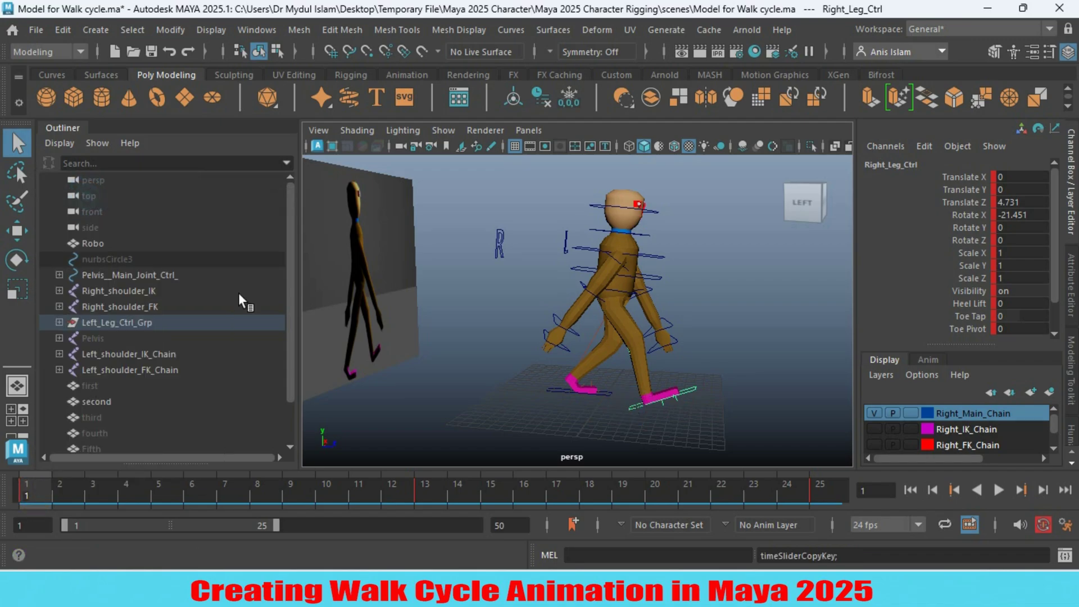
left_click(549, 388)
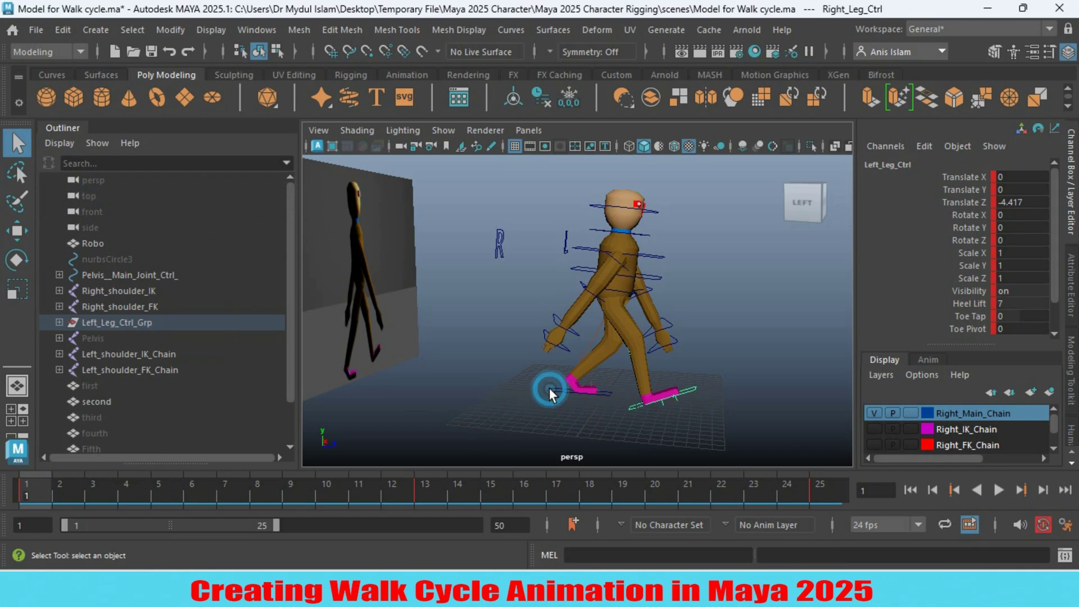
left_click(426, 493)
right_click(426, 494)
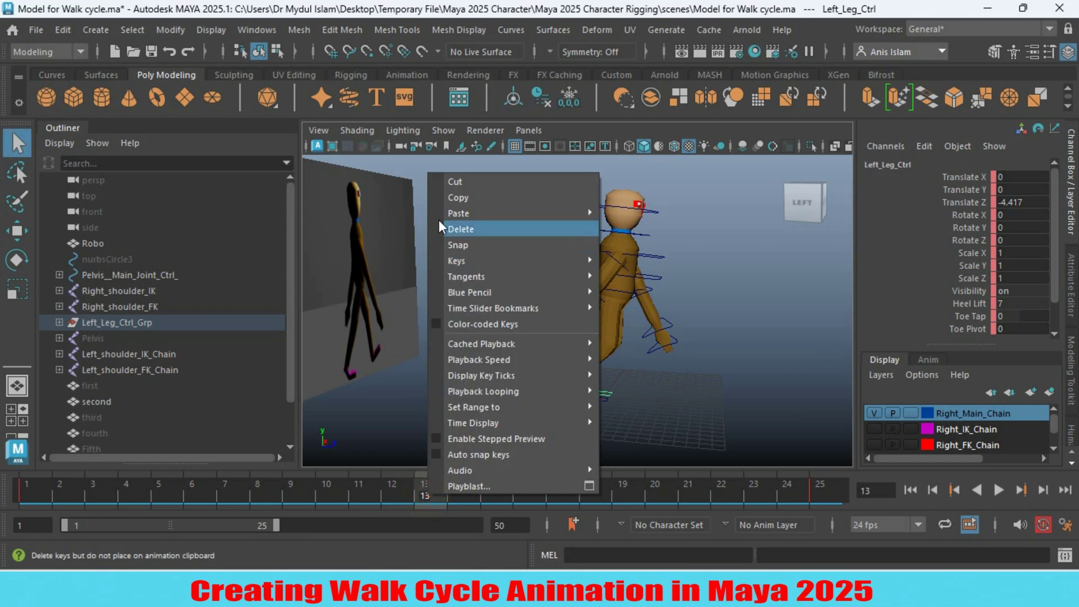
mouse_move(466, 214)
left_click(627, 213)
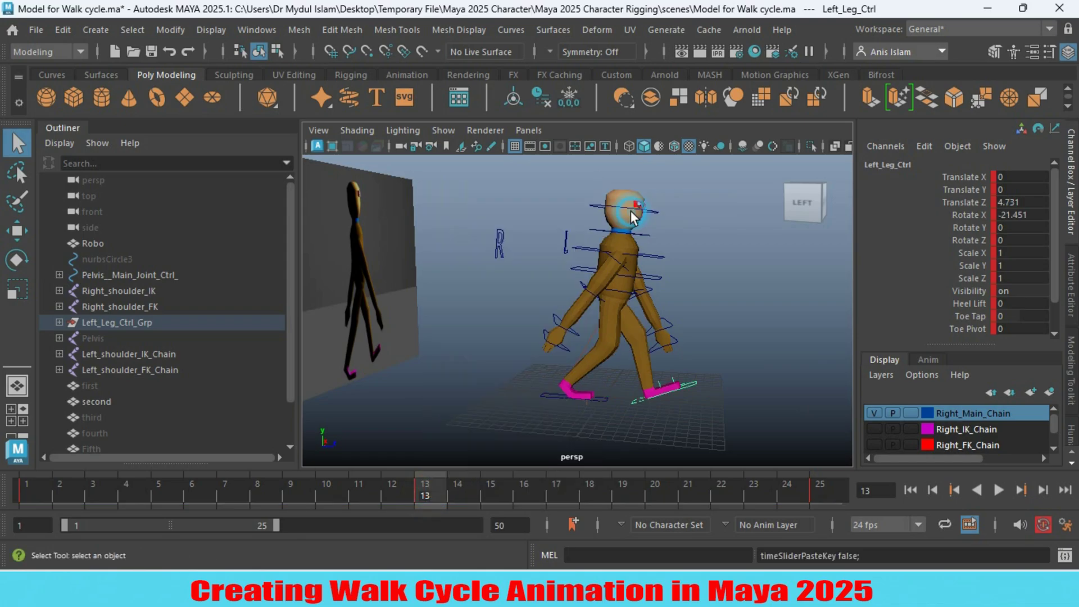
At frame 13, swing the right shoulder control to the opposite side, key it and set its Rotate Y to 31.
mouse_move(535, 405)
left_mouse_down("alt")
mouse_move(419, 415)
mouse_move(549, 414)
left_mouse_up("alt")
middle_click_drag(571, 396, 535, 395, "alt")
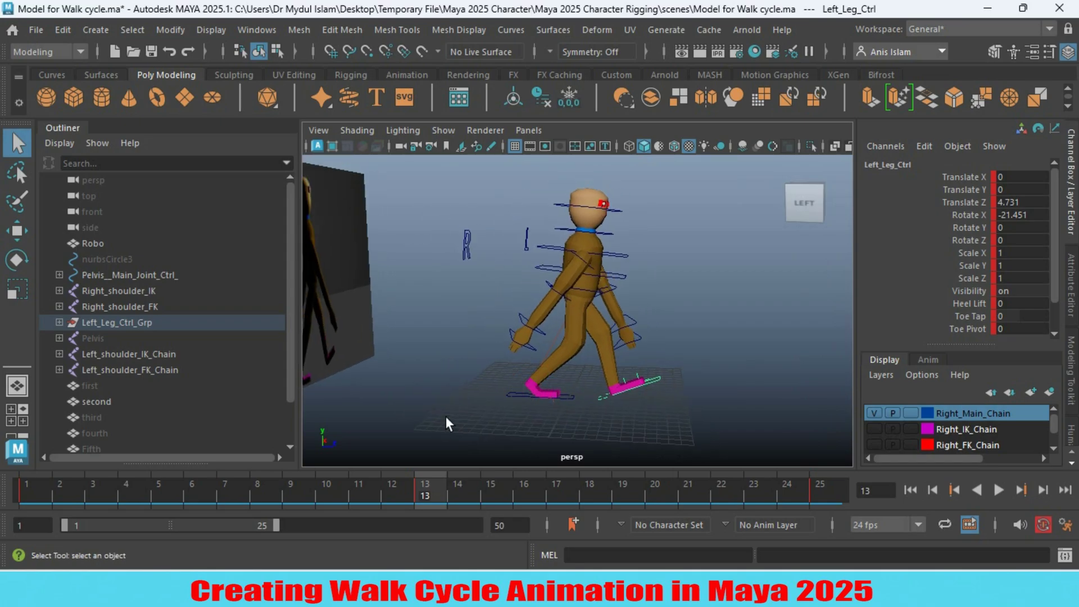
left_click_drag(525, 414, 534, 413, "alt")
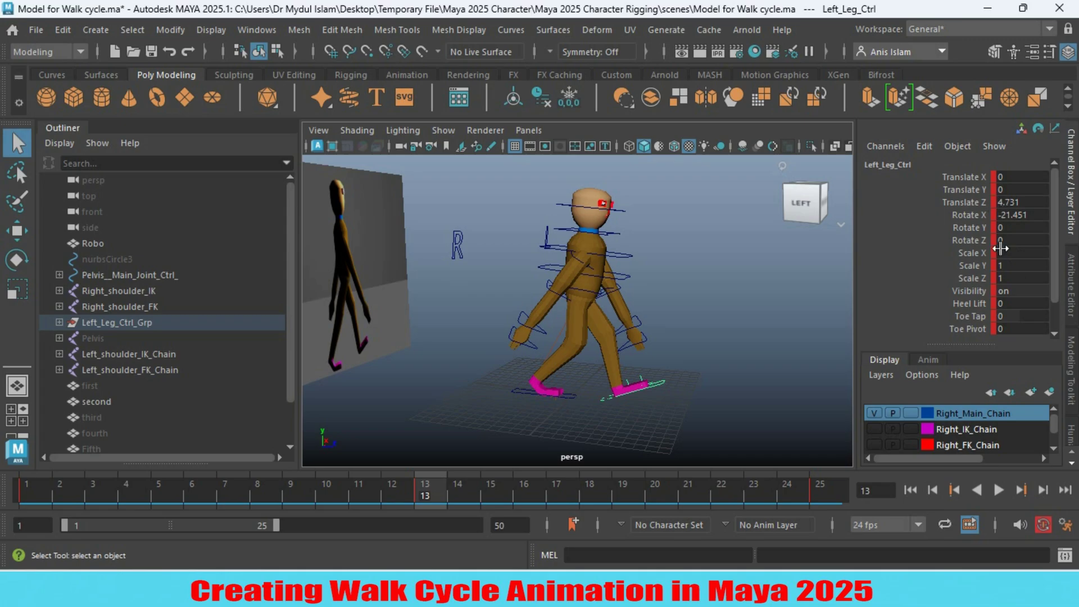
left_click_drag(683, 360, 548, 343, "alt")
middle_click_drag(548, 343, 501, 366, "alt")
left_click_drag(501, 366, 525, 382, "alt")
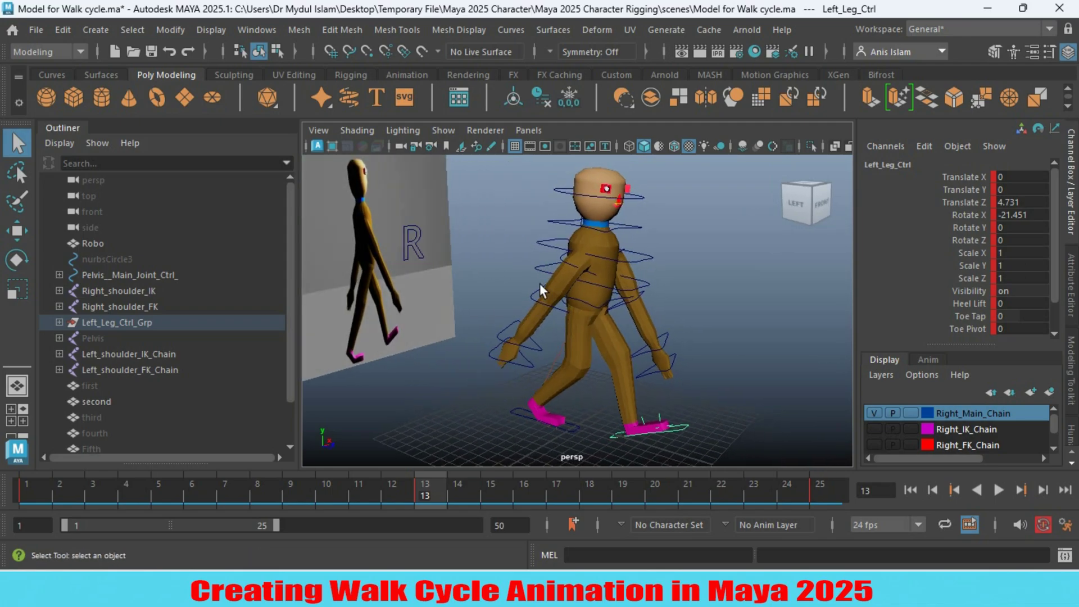
left_click(561, 259)
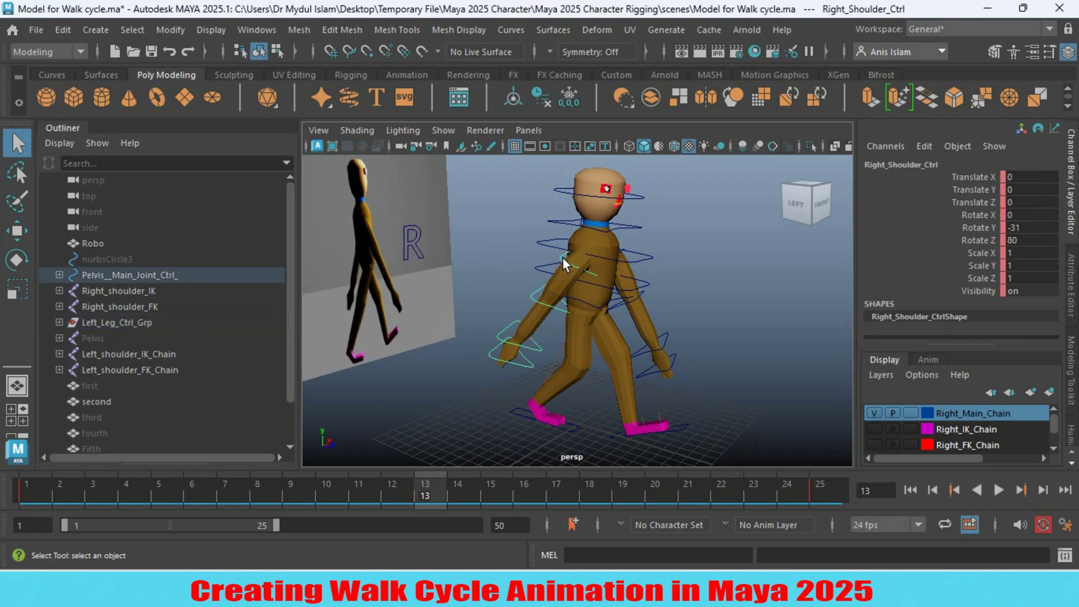
left_click(16, 259)
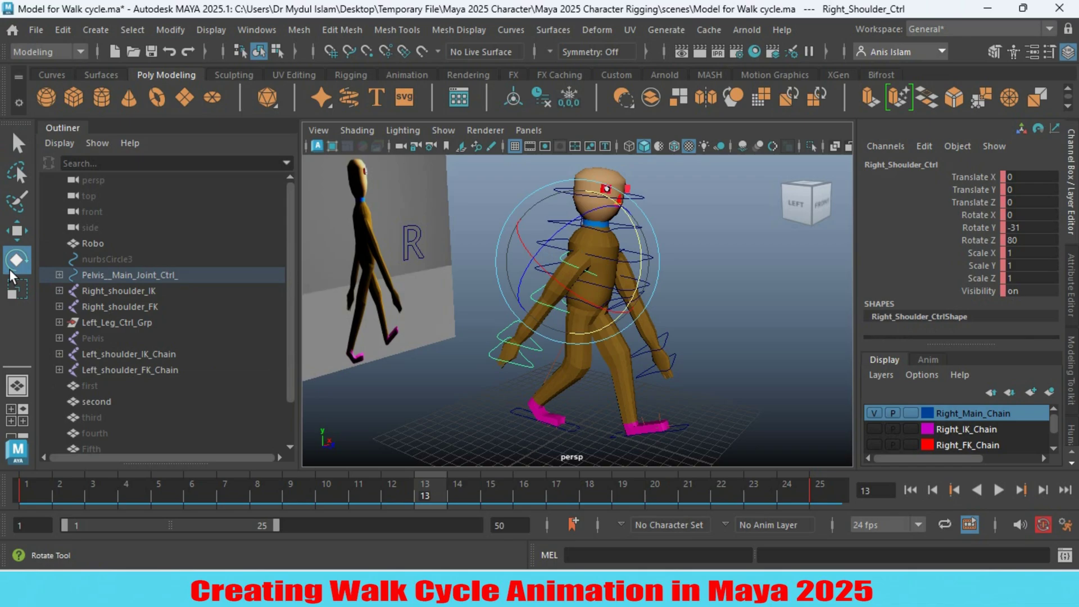
left_click_drag(636, 261, 600, 193)
key("s")
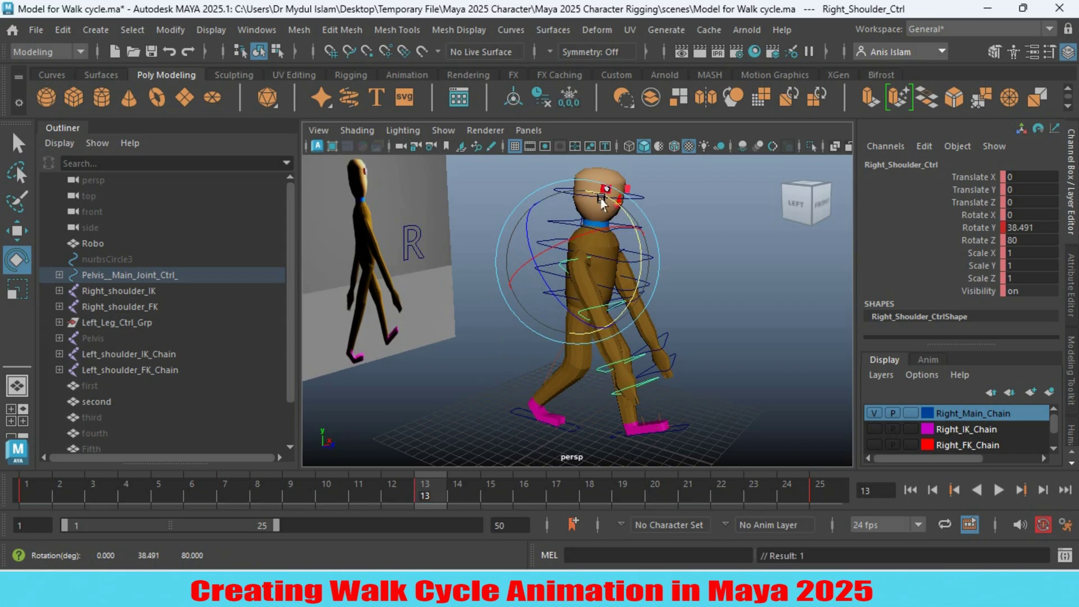
mouse_move(693, 344)
left_mouse_down("alt")
mouse_move(607, 338)
mouse_move(710, 355)
left_mouse_up("alt")
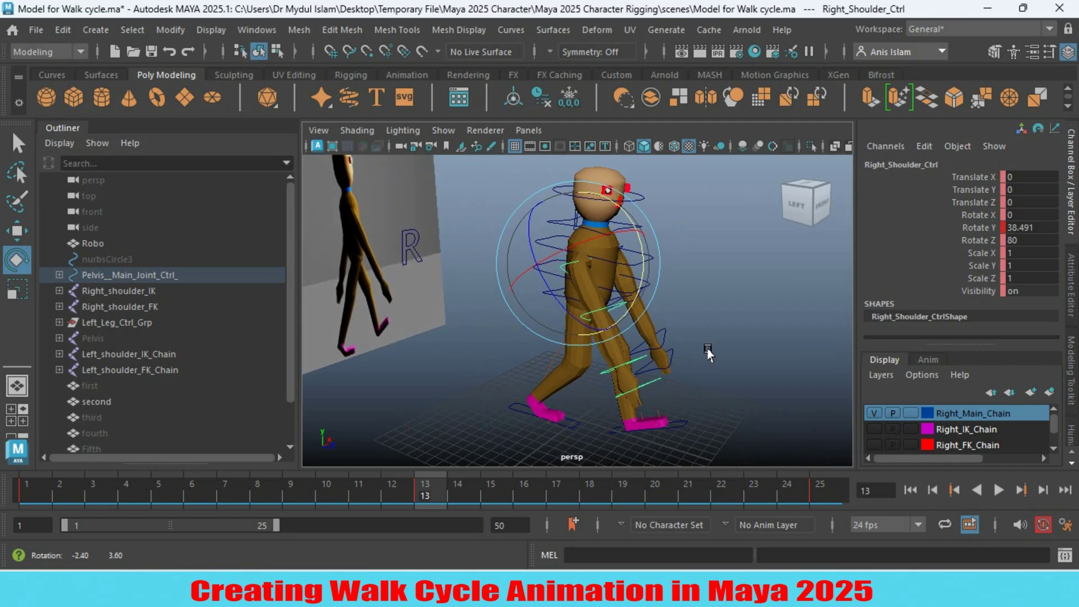
double_click(1021, 228)
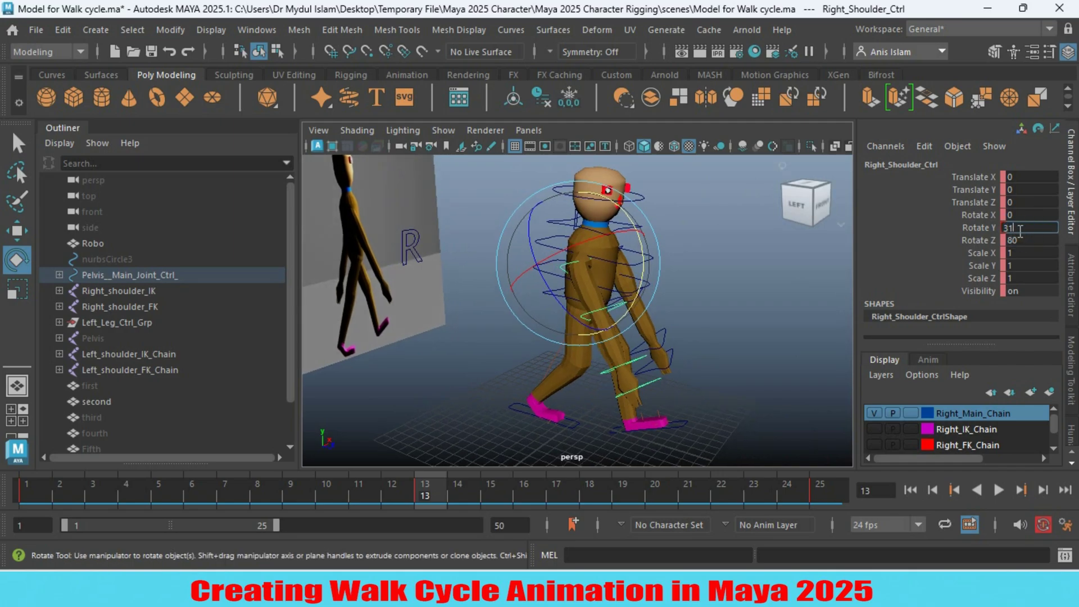
key("Return")
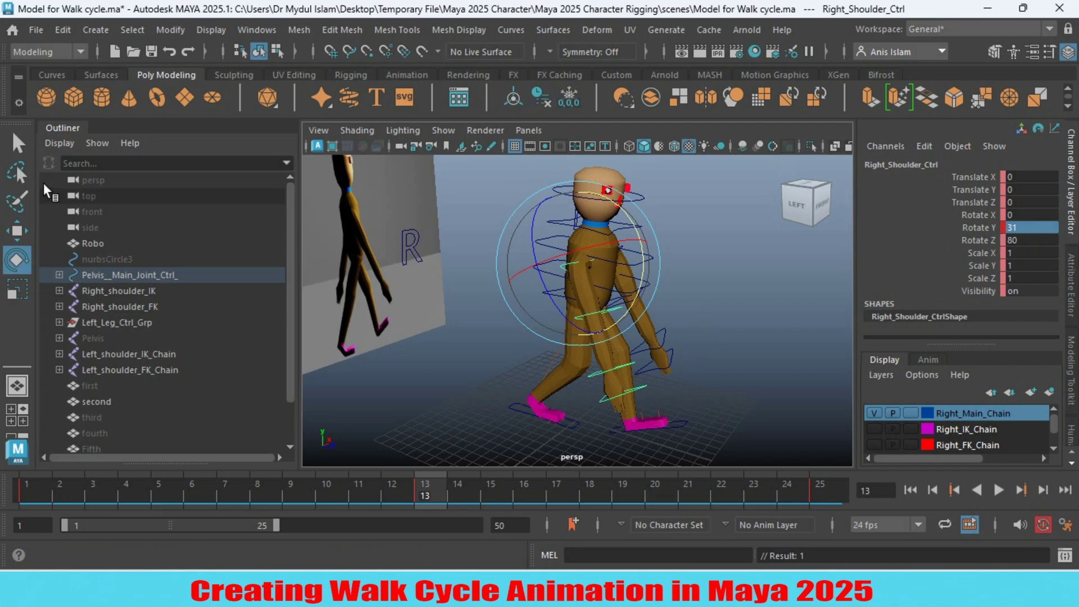
left_click(17, 147)
Rotate the left shoulder control to the opposite side at frame 13 and set its Rotate Y to 31.
left_click_drag(691, 323, 510, 352, "alt")
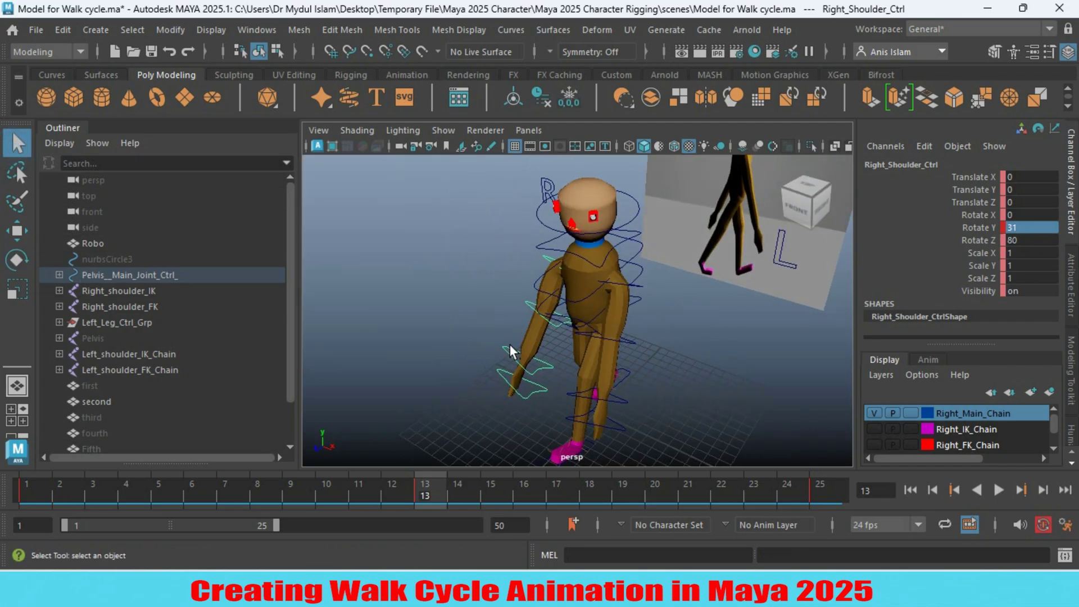
left_click(635, 290)
left_click_drag(677, 347, 613, 331, "alt")
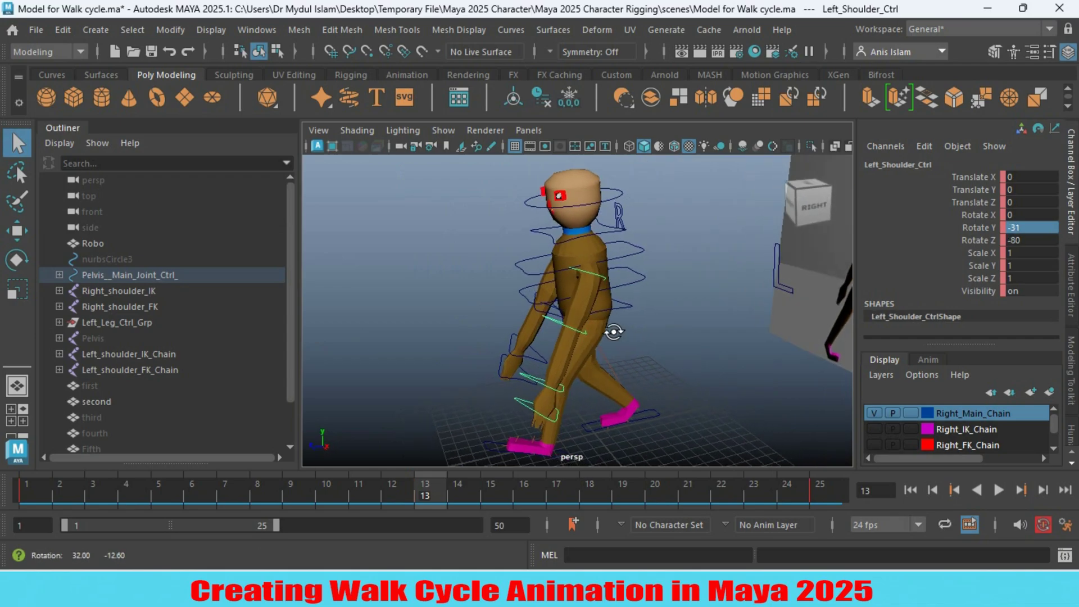
left_click(17, 261)
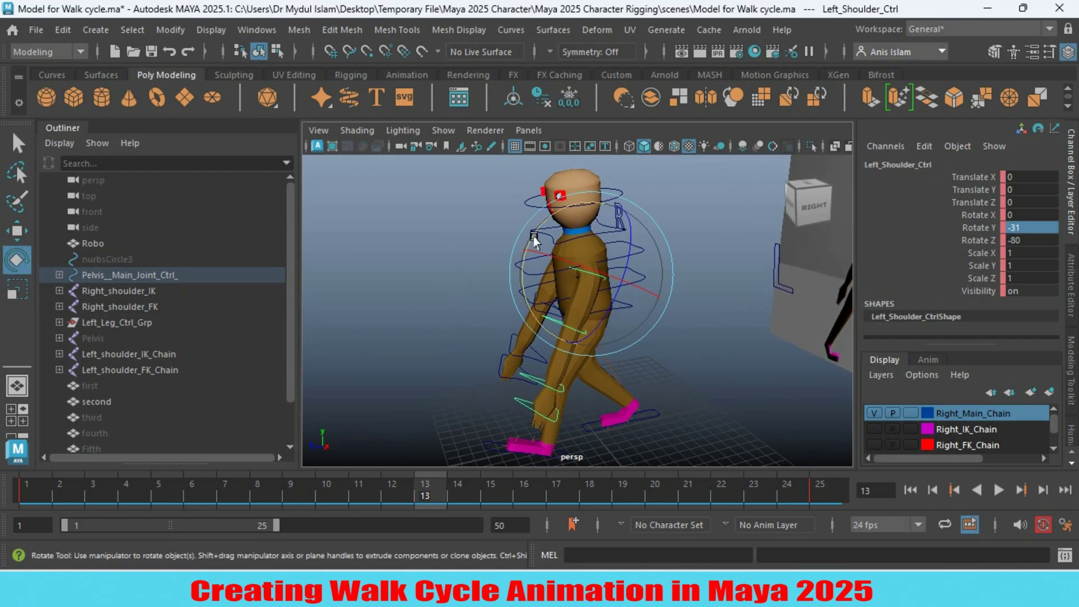
left_click_drag(530, 234, 532, 292)
double_click(1032, 227)
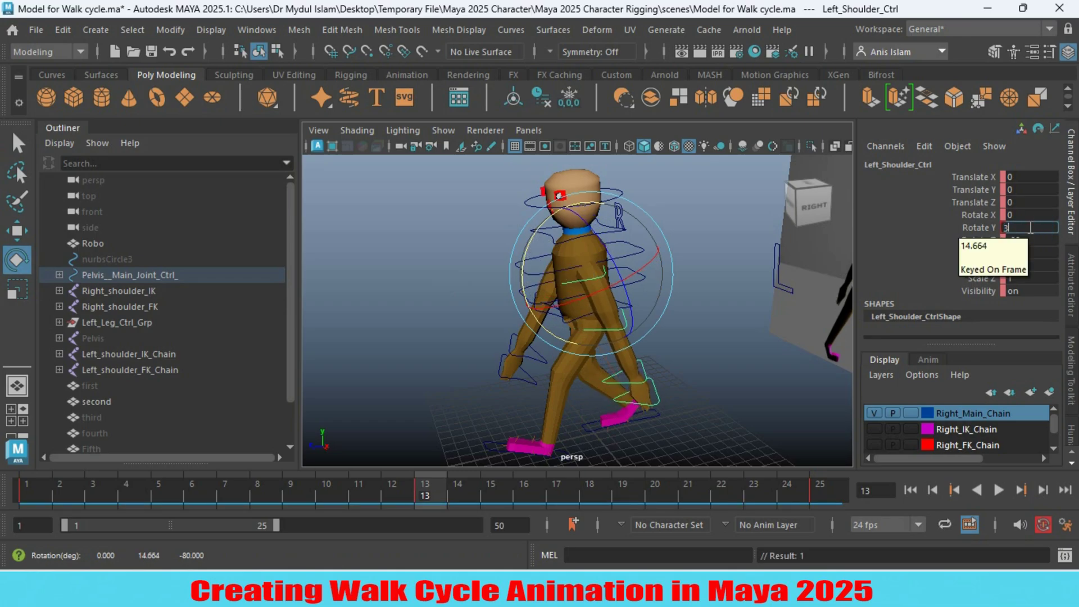
key("Return")
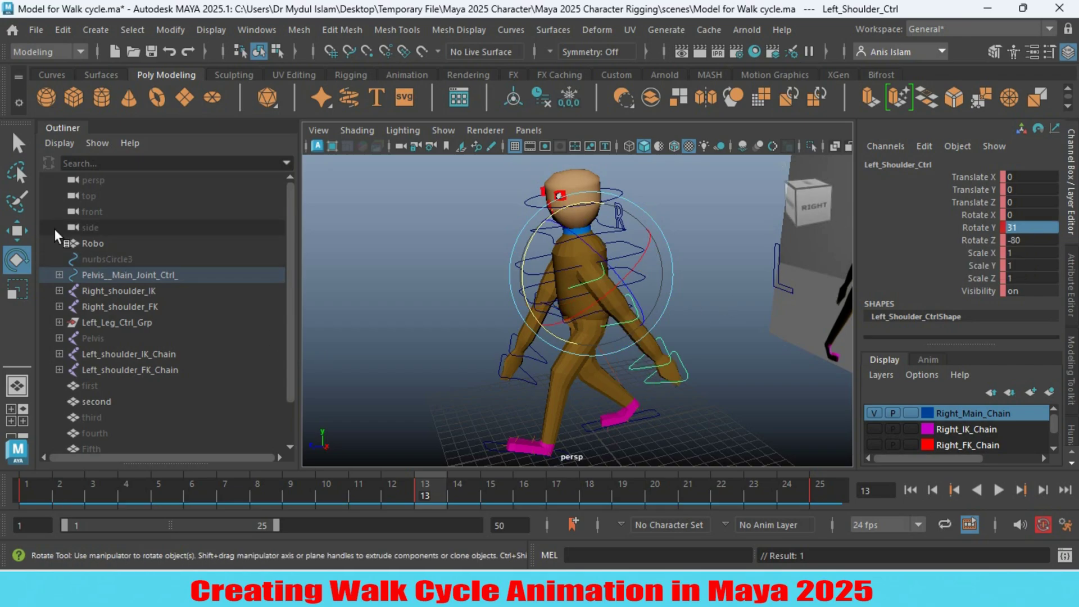
left_click(17, 145)
Play the animation to check the mirrored arm swing, and return to frame 13.
left_click_drag(596, 329, 725, 356, "alt")
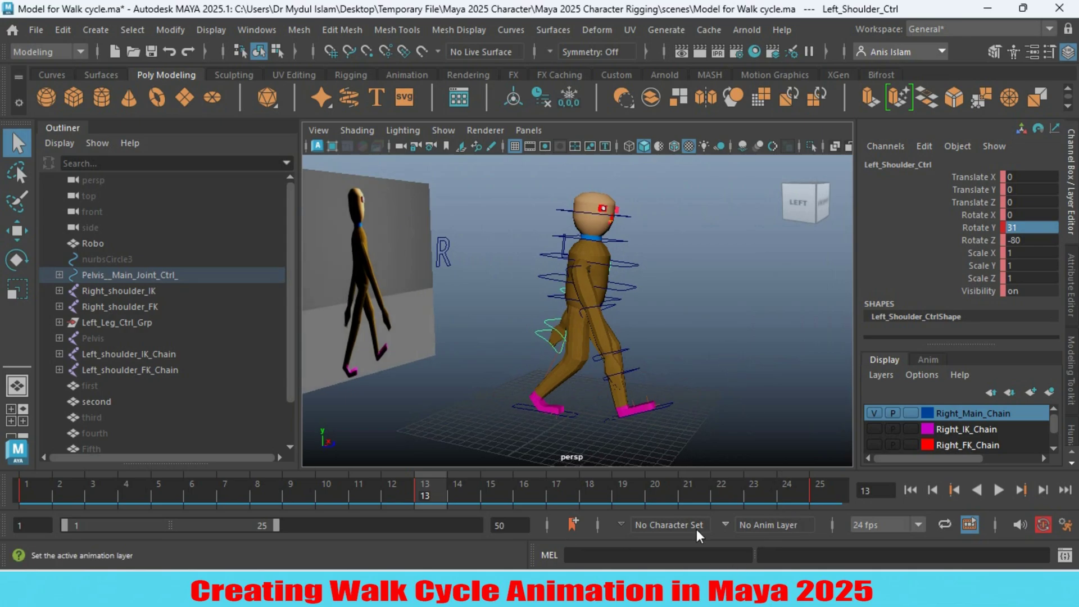
key("alt+v")
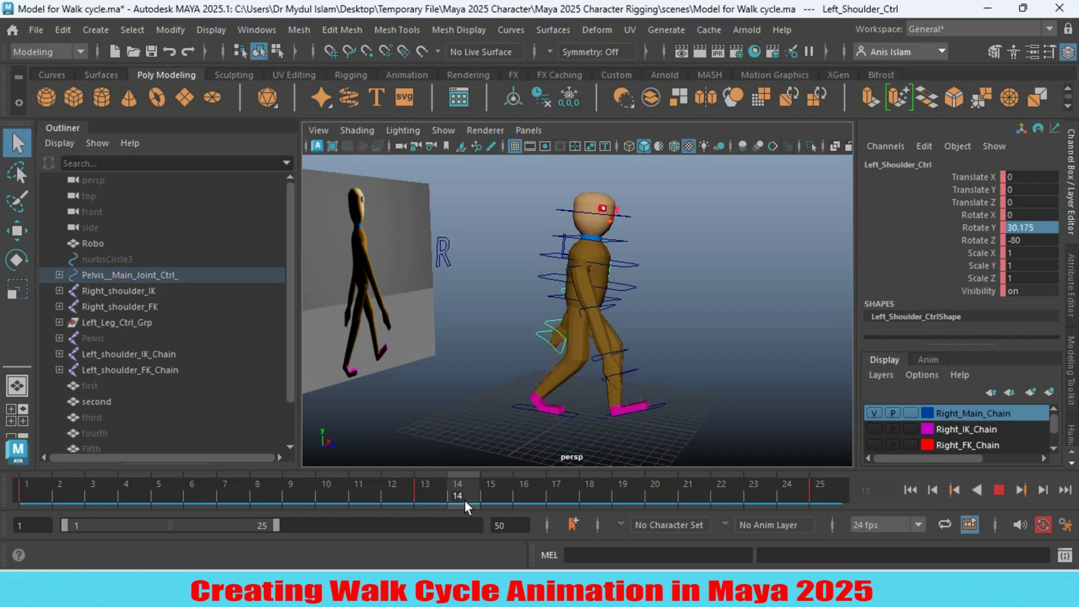
left_click(436, 499)
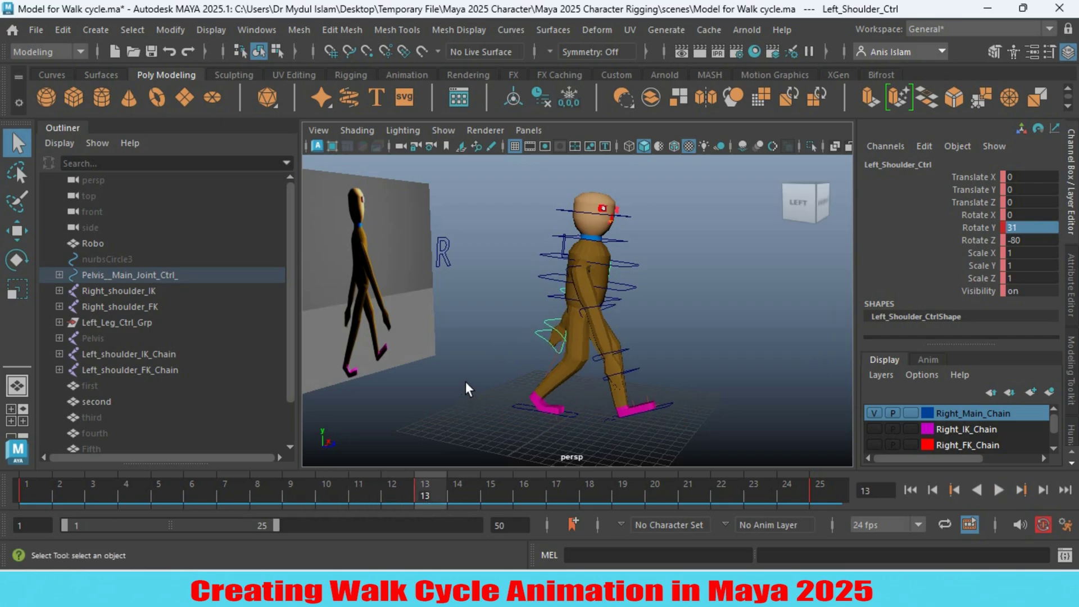
Move the main pelvis control at frame 13 to about Translate Y -0.629 and Translate Z 0.741, keying the pose.
mouse_move(462, 363)
left_mouse_down("alt")
mouse_move(453, 357)
mouse_move(470, 376)
left_mouse_up("alt")
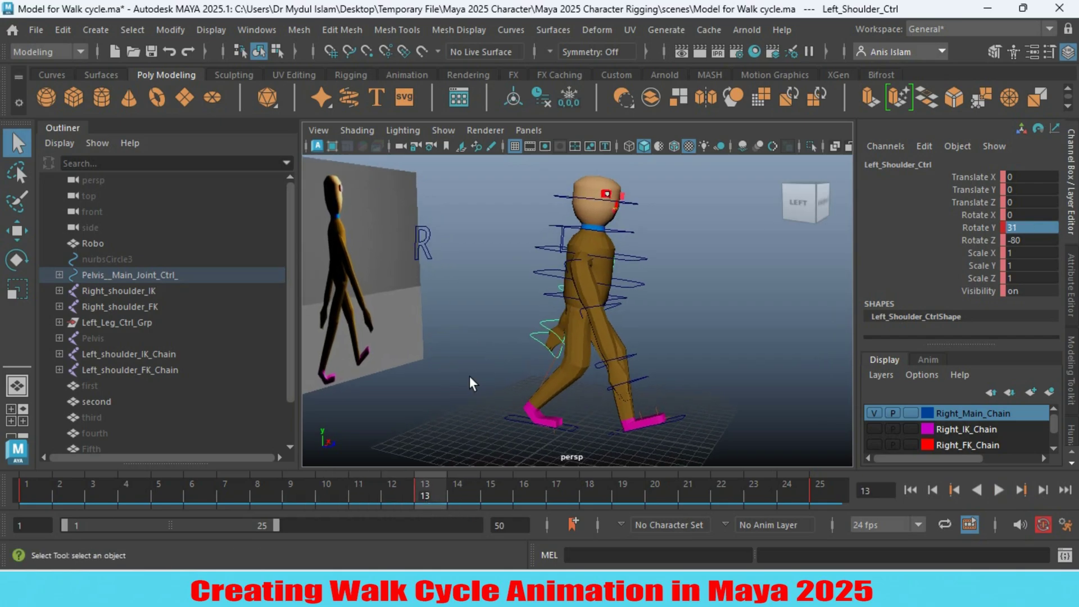
left_click(548, 299)
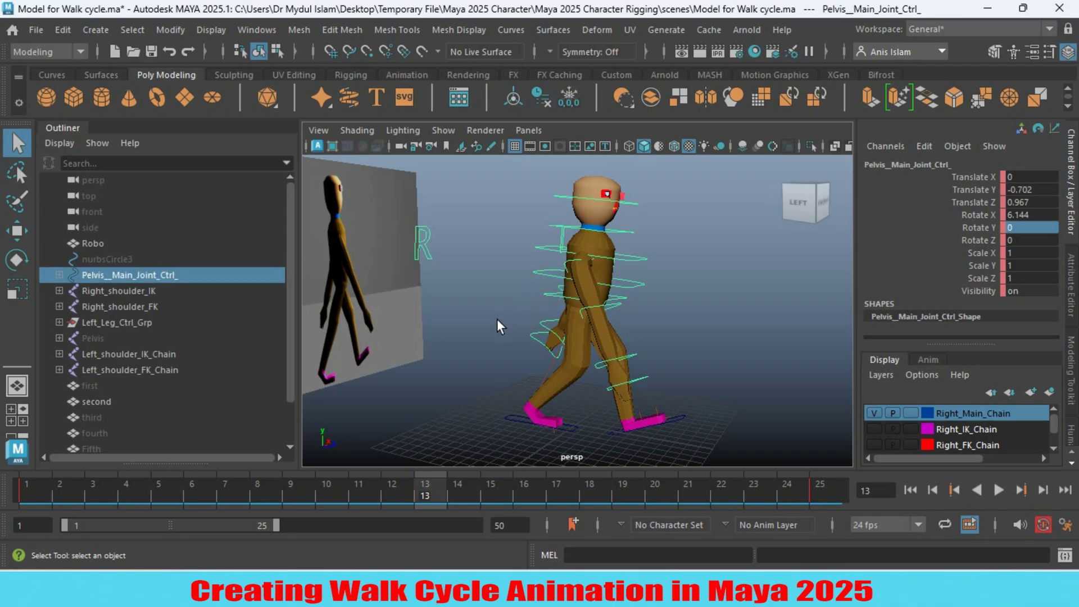
left_click_drag(710, 329, 652, 331, "alt")
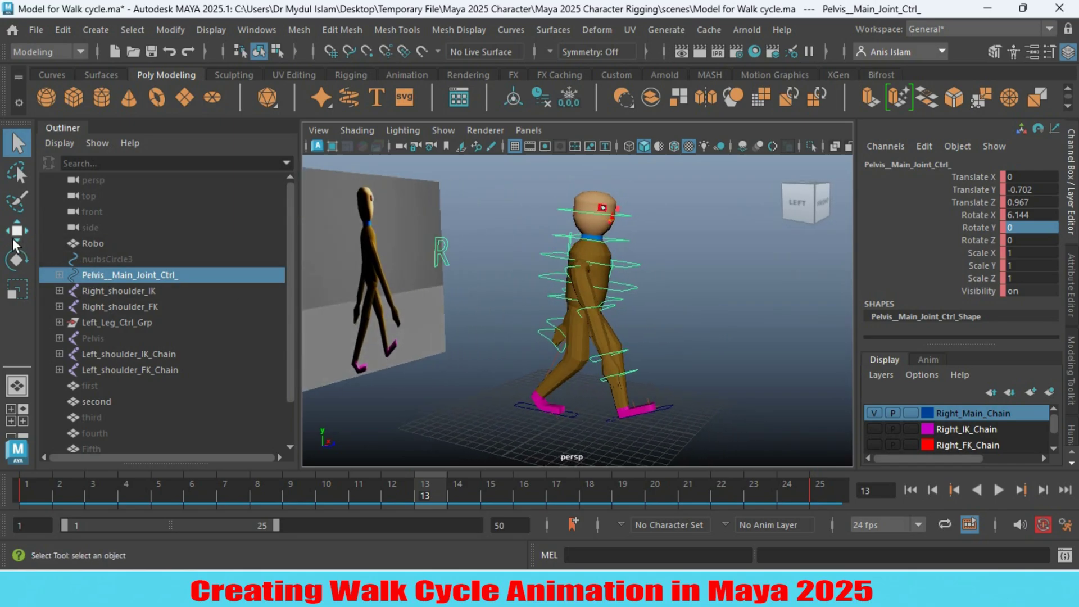
left_click(15, 232)
left_click_drag(585, 236, 585, 228)
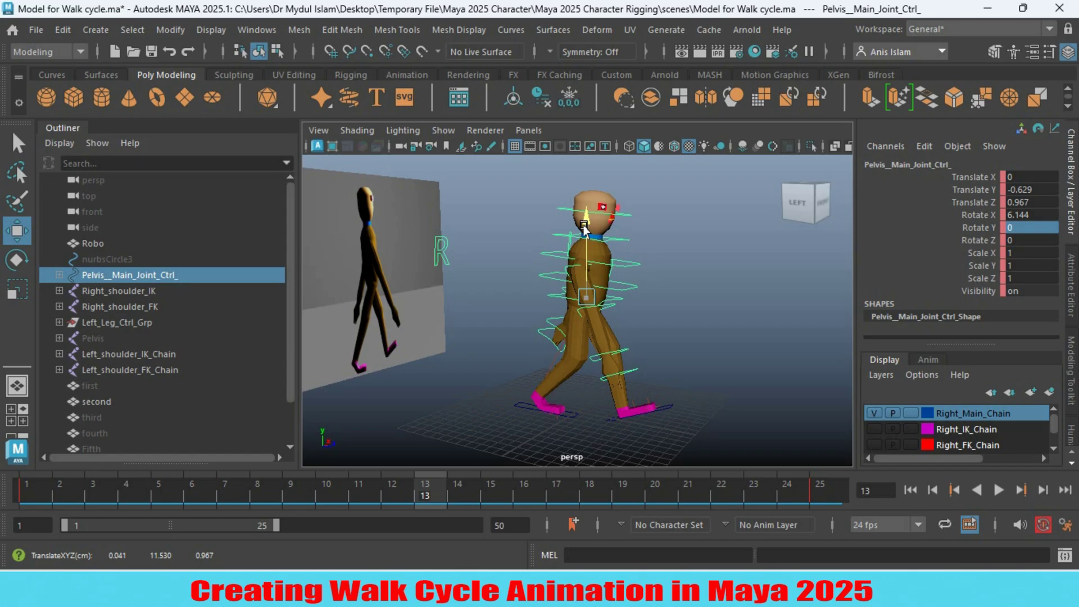
key("s")
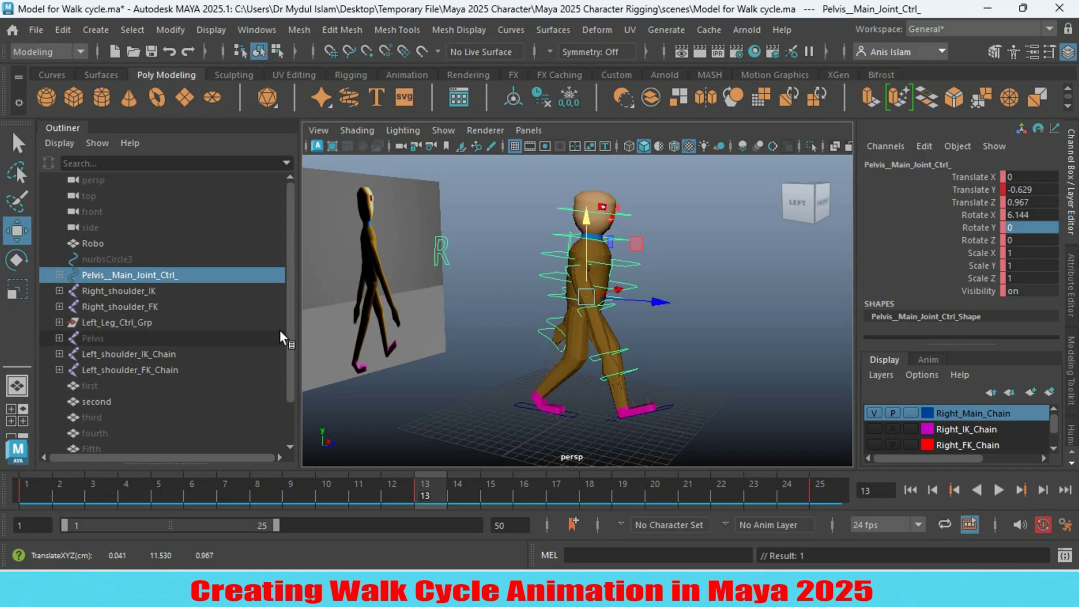
left_click_drag(660, 308, 657, 309)
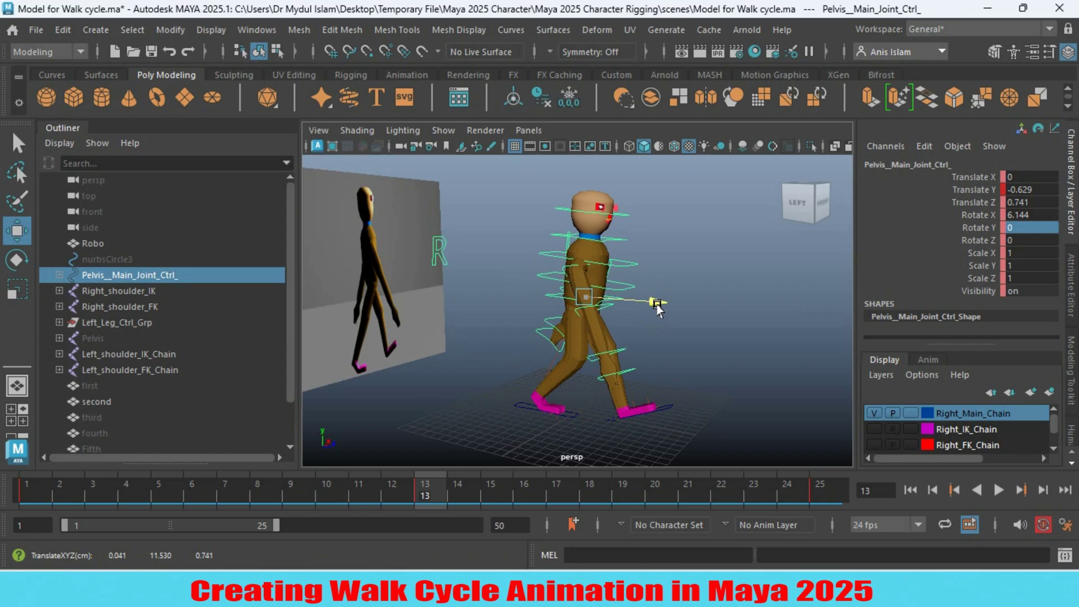
Play the walk cycle in the perspective view to check the pelvis adjustment, and return to frame 13.
left_click(998, 491)
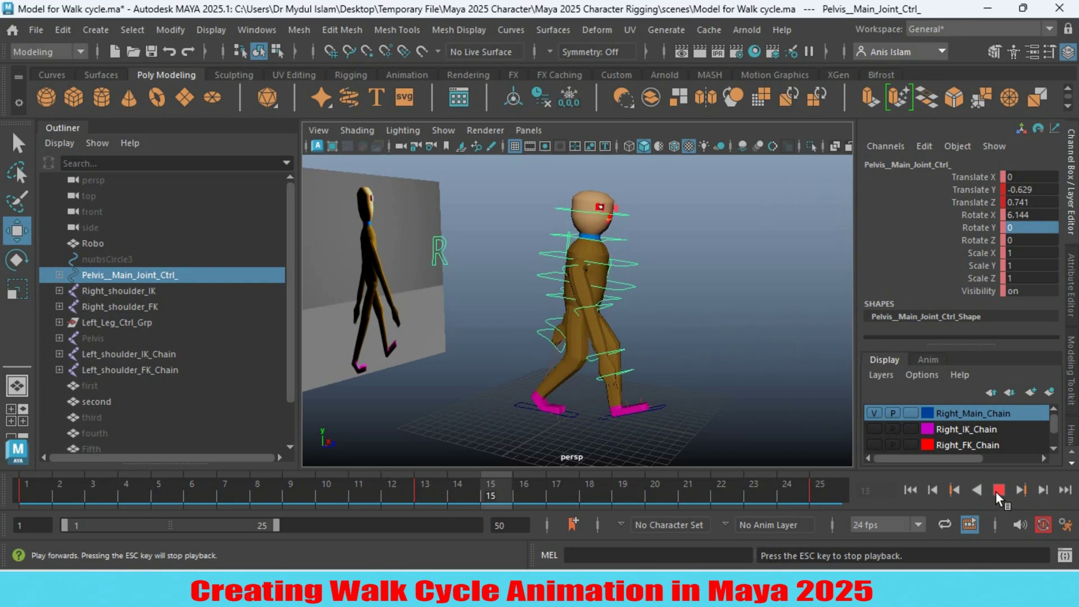
left_click(998, 490)
key("alt+v")
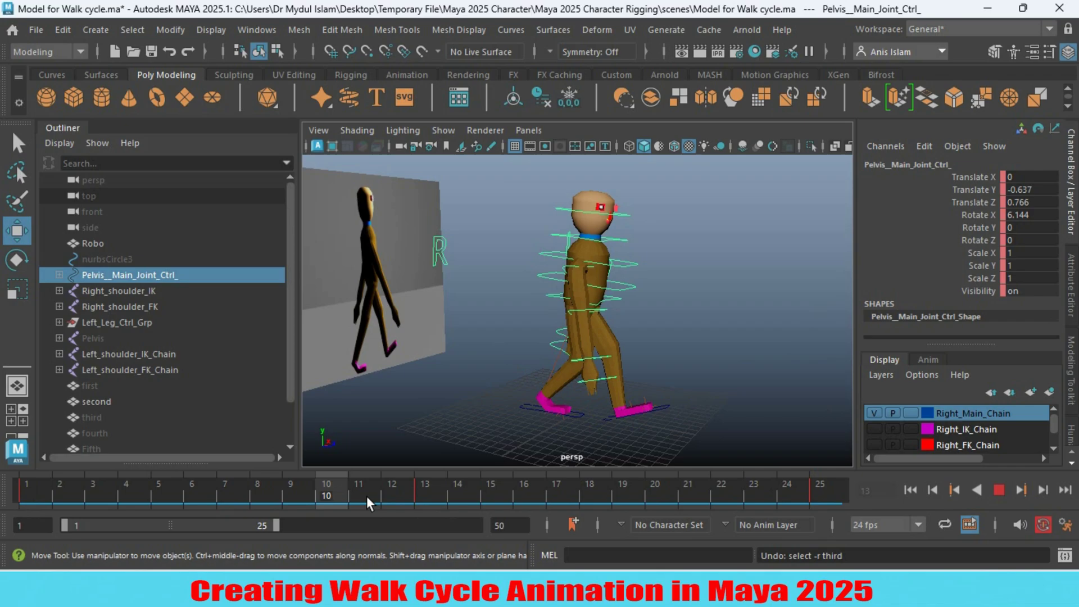
left_click(421, 490)
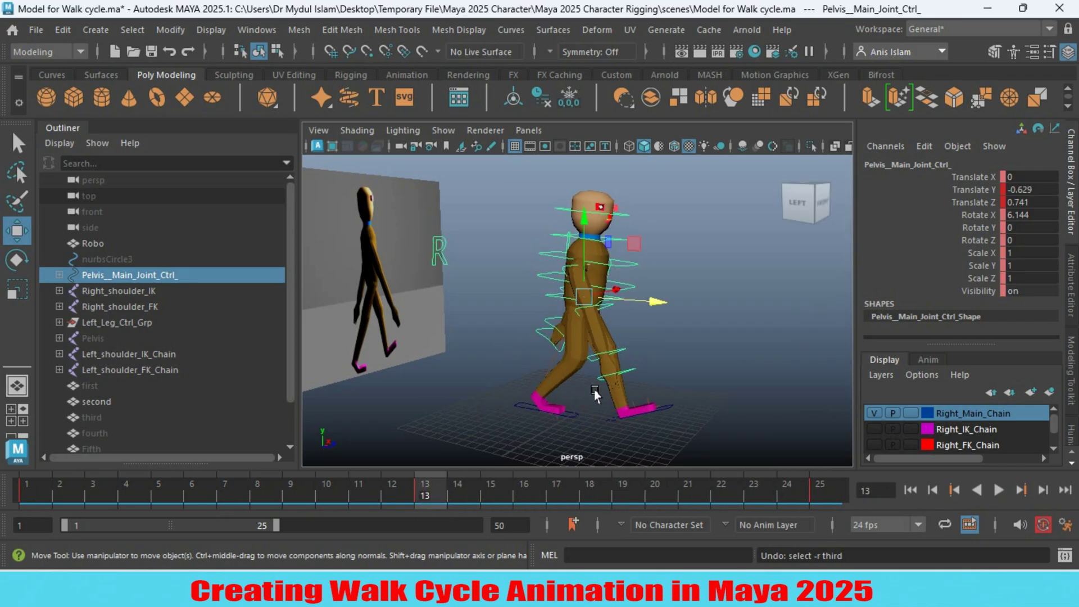
Maximize the side view and play the walk cycle there, stopping at frame 10.
key("space")
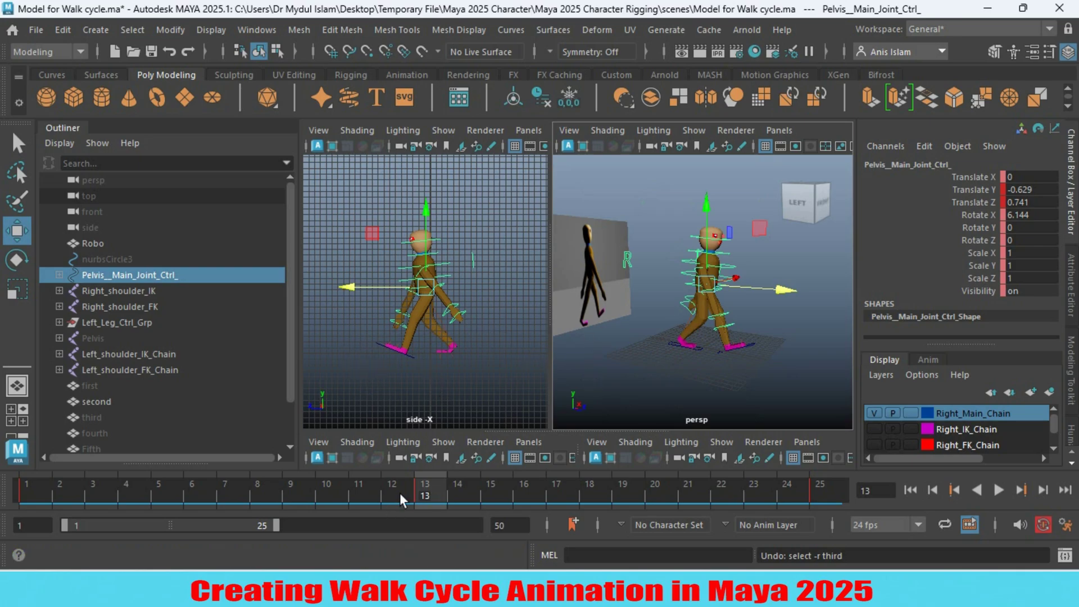
key("space")
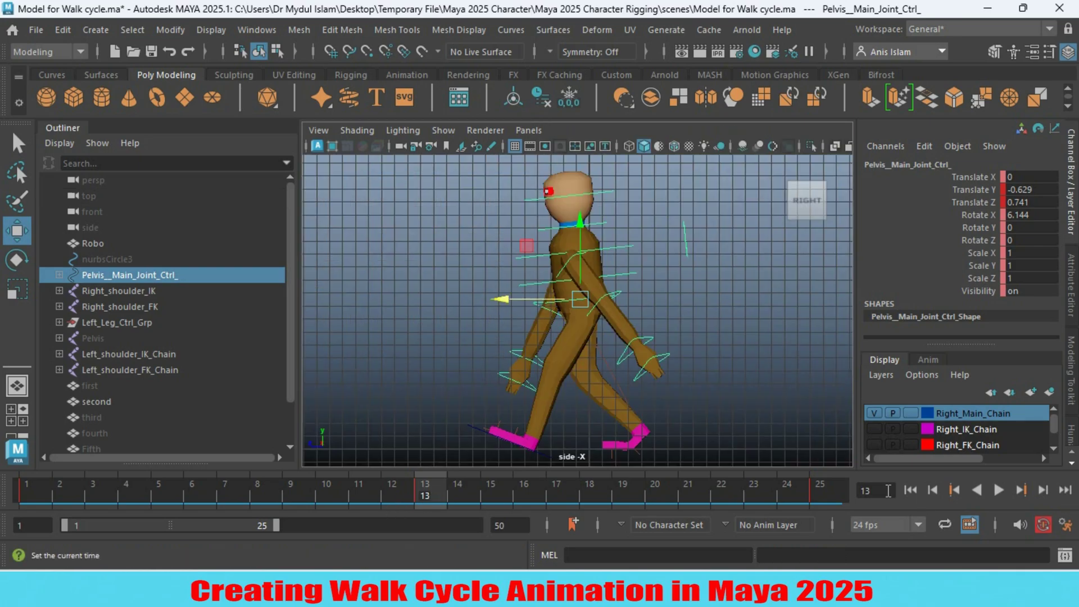
left_click(1001, 487)
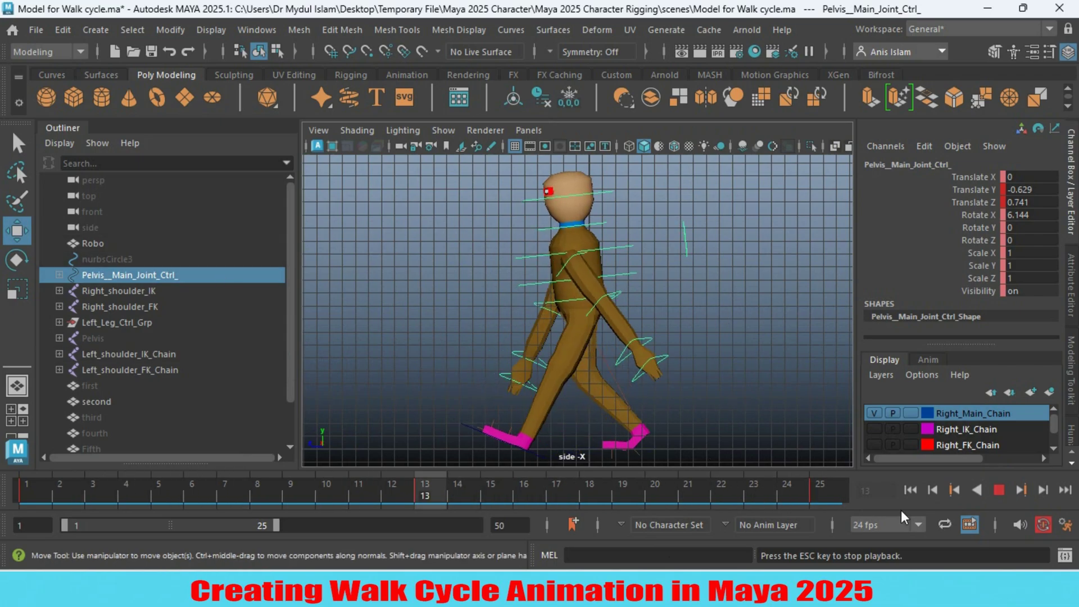
left_click(1004, 490)
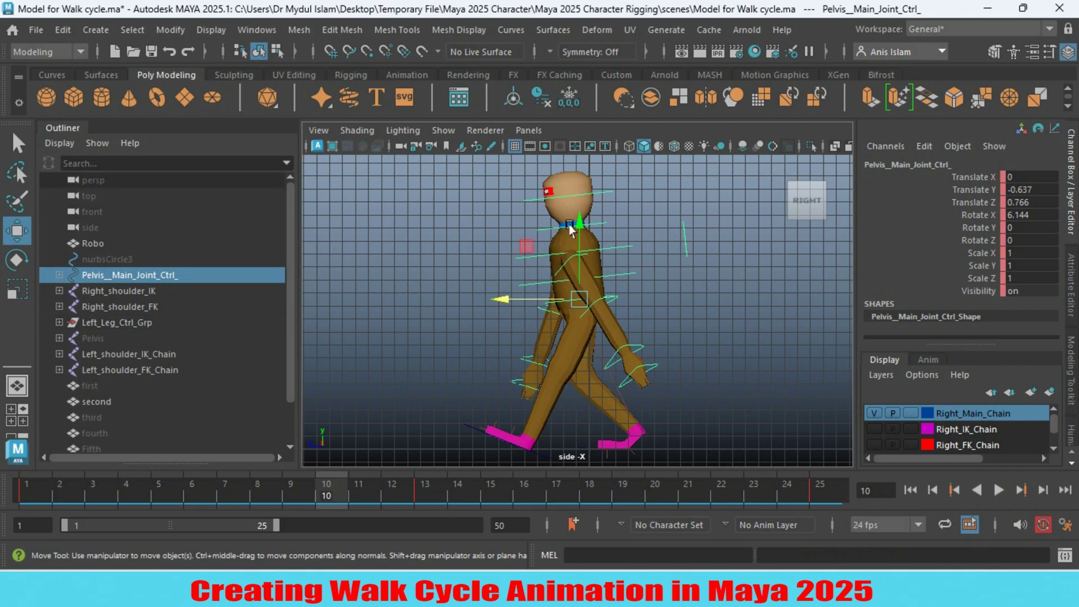
Switch the menu set and the workspace to Animation, and enlarge the upper side and perspective viewports.
left_click(30, 51)
left_click(37, 101)
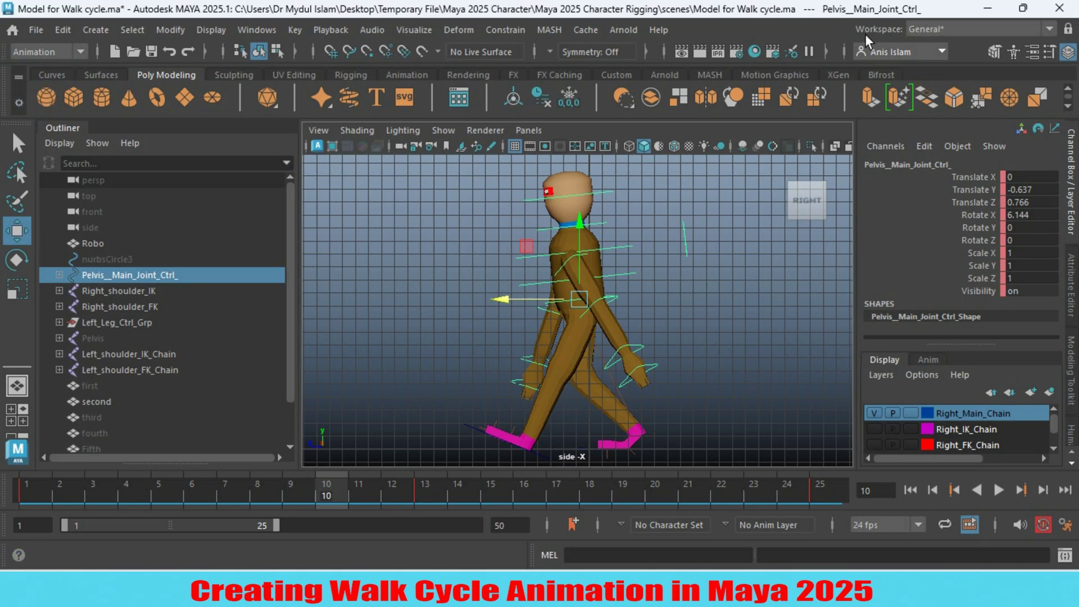
left_click(923, 29)
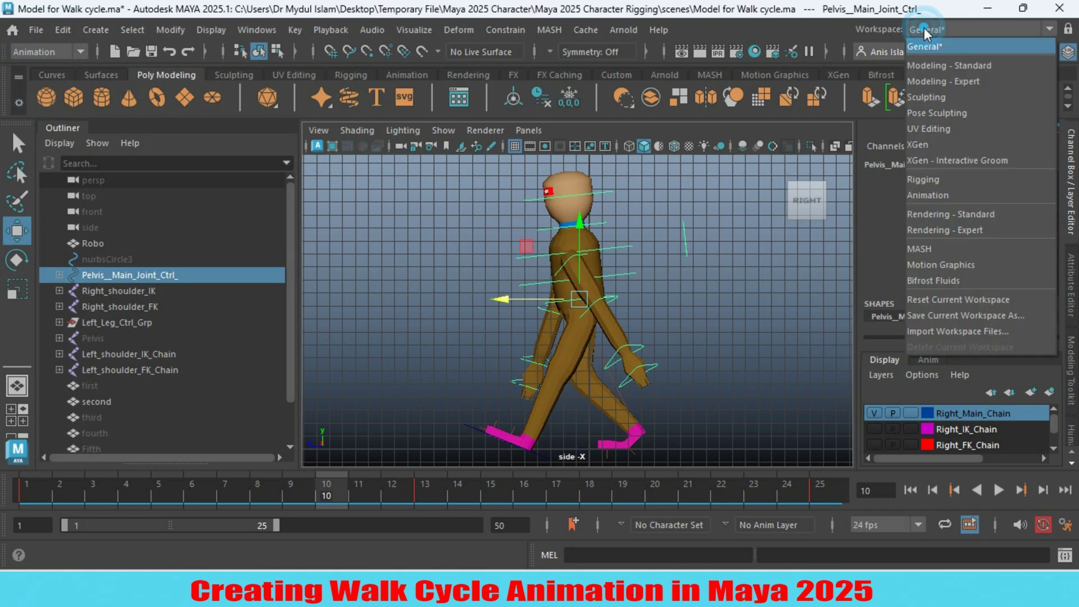
left_click(938, 195)
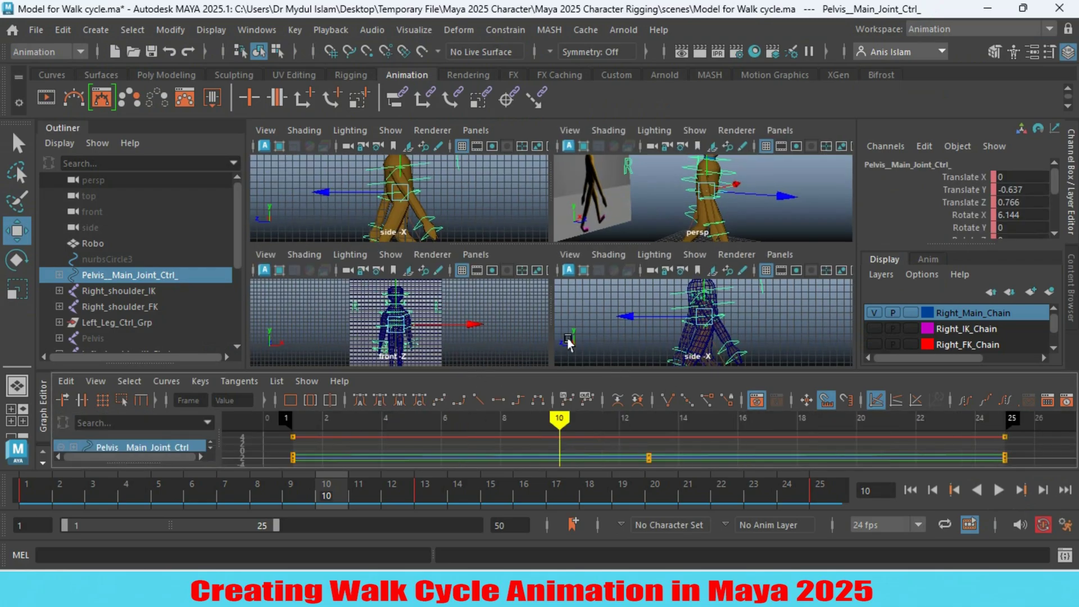
left_click_drag(579, 249, 581, 358)
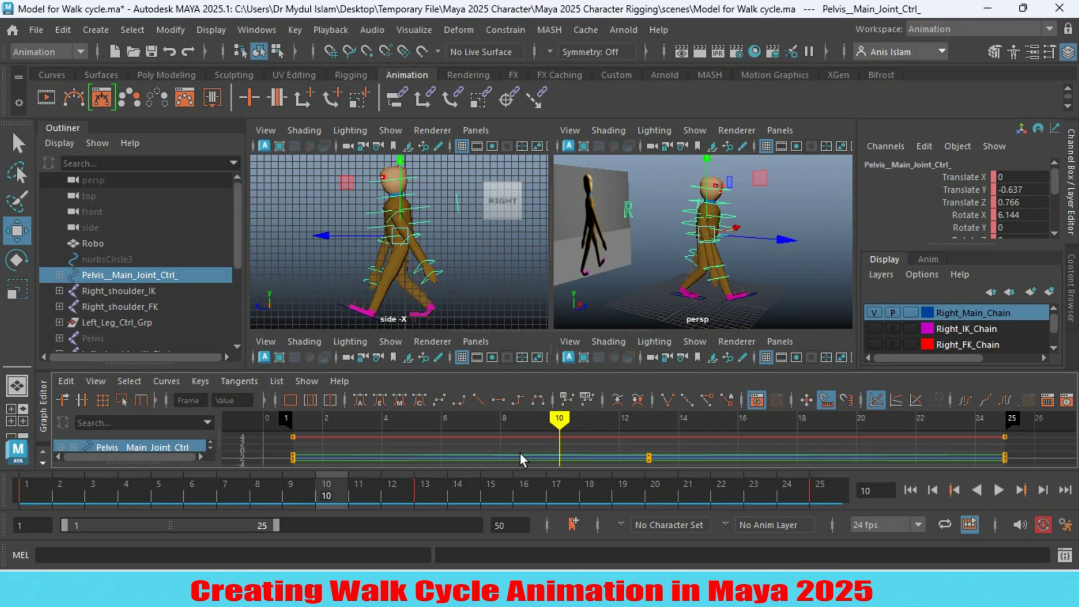
Play the walk cycle in the side view and stop at frame 23.
left_click(1000, 491)
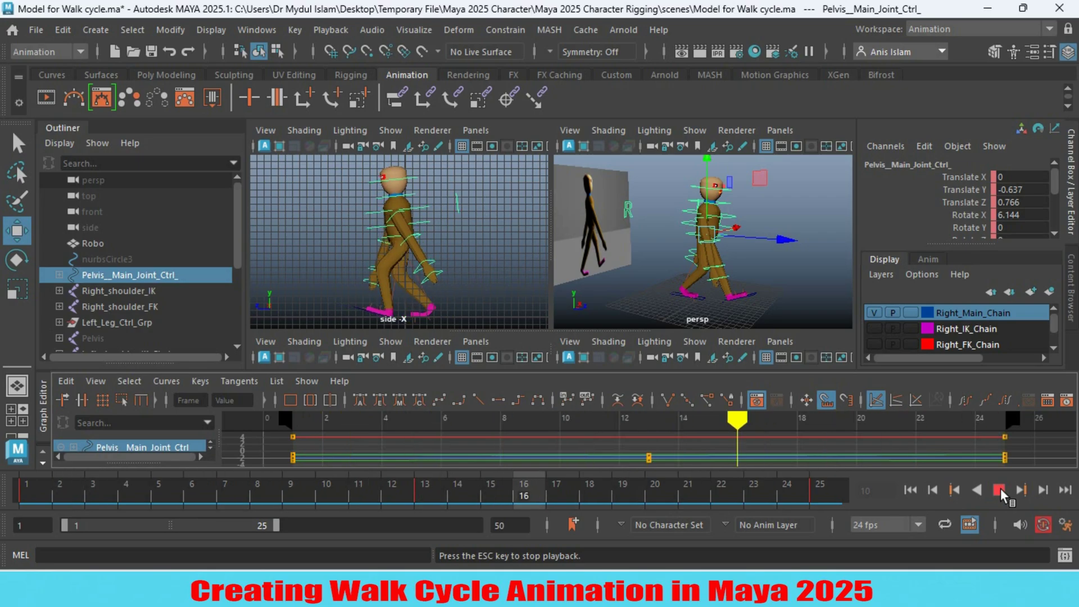
left_click(1000, 490)
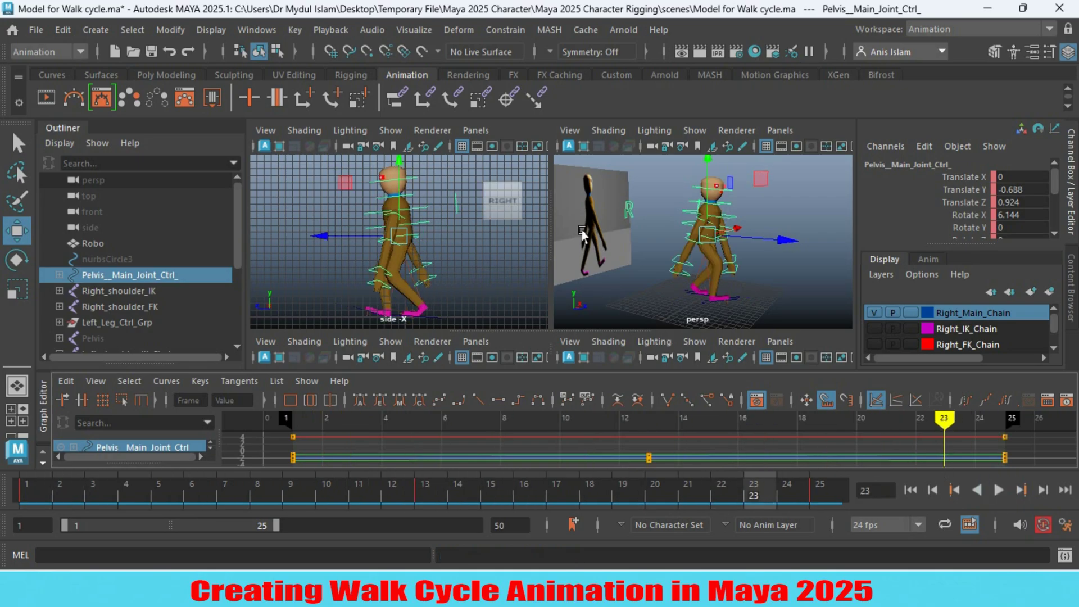
Switch the workspace to General and maximize the perspective view, framing the character beside its reference image.
left_click(930, 32)
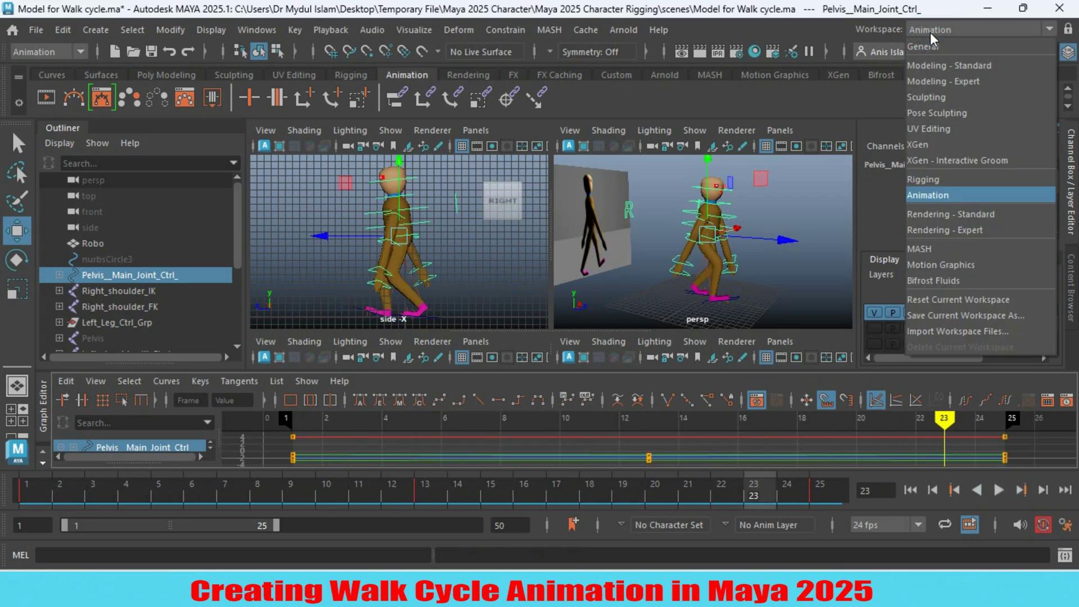
left_click(933, 42)
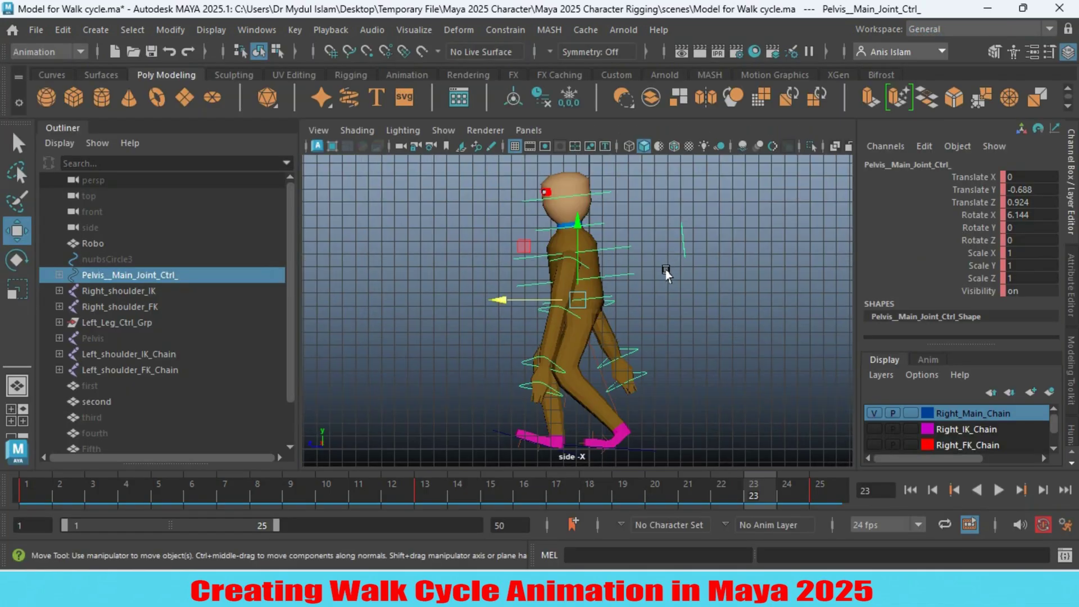
key("space")
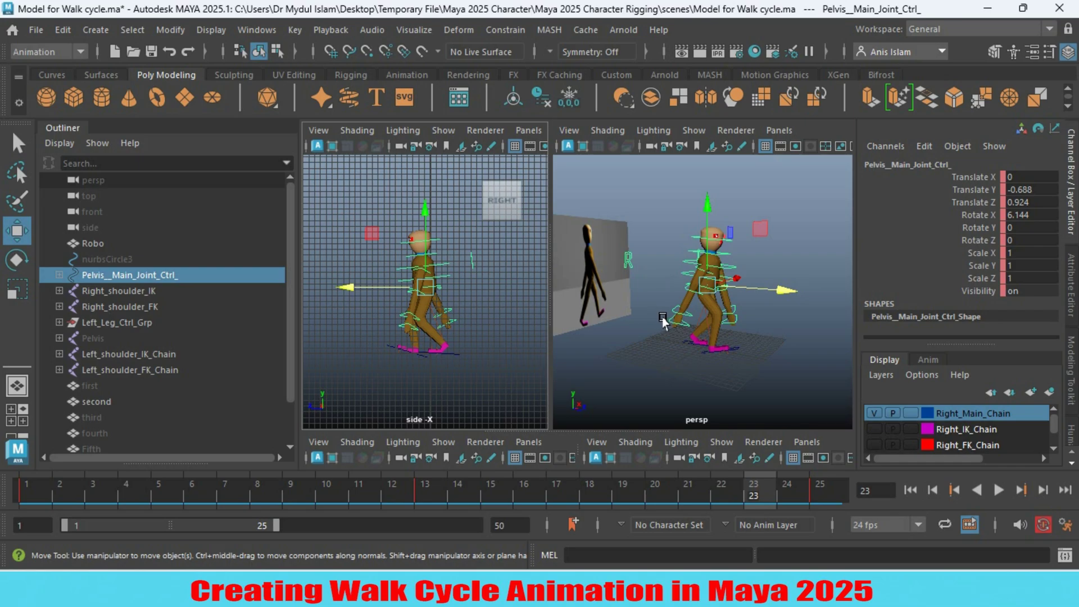
key("space")
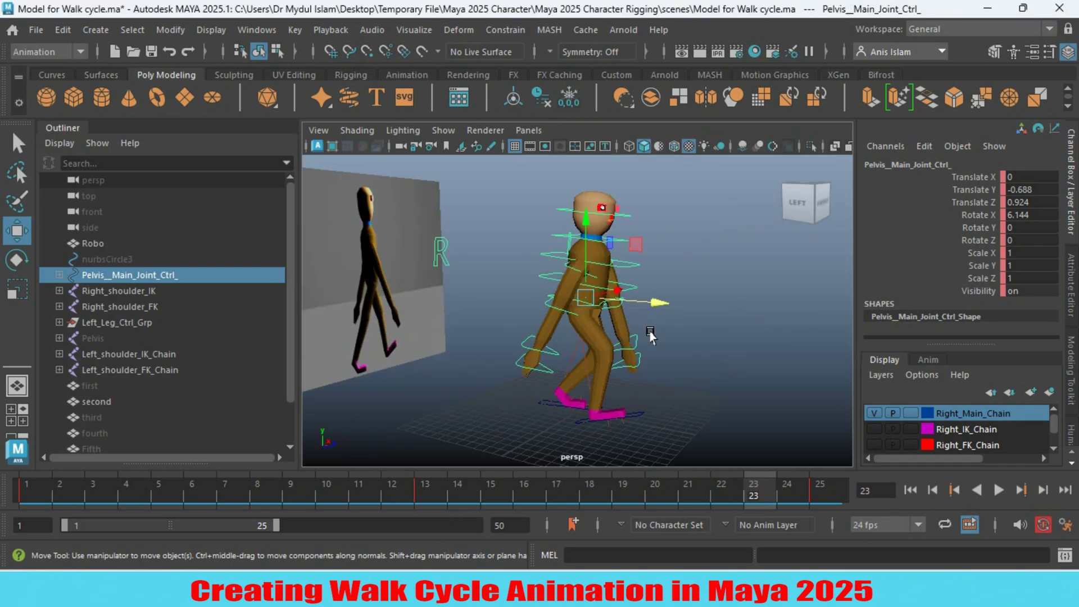
middle_click_drag(673, 335, 686, 332, "alt")
left_click_drag(685, 332, 690, 331, "alt")
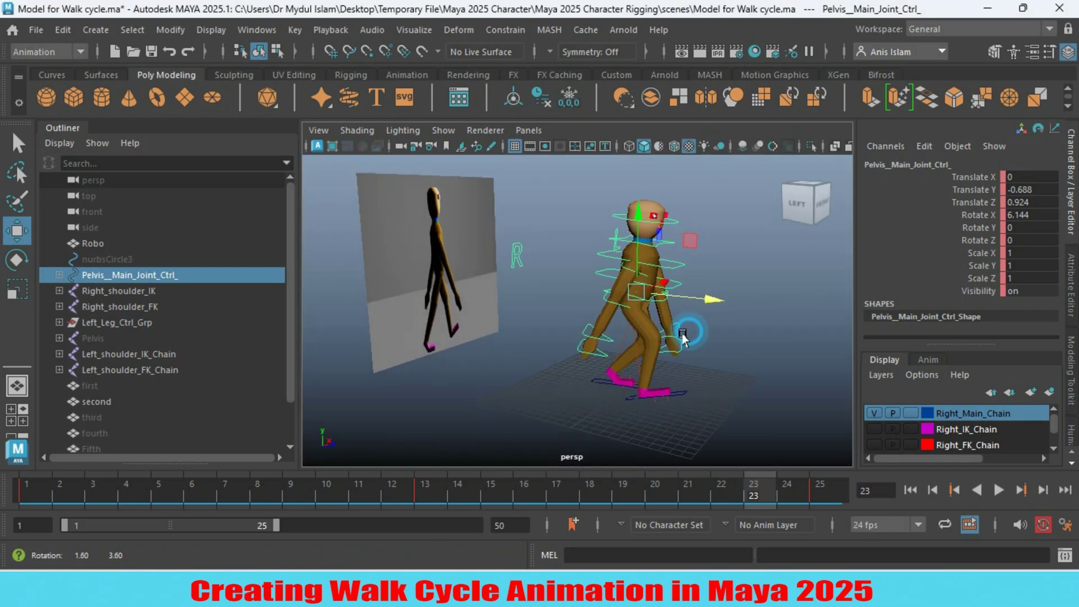
Hide the "second" reference image, show the "third" one, and go to frame 7.
left_click(384, 301)
key("ctrl+h")
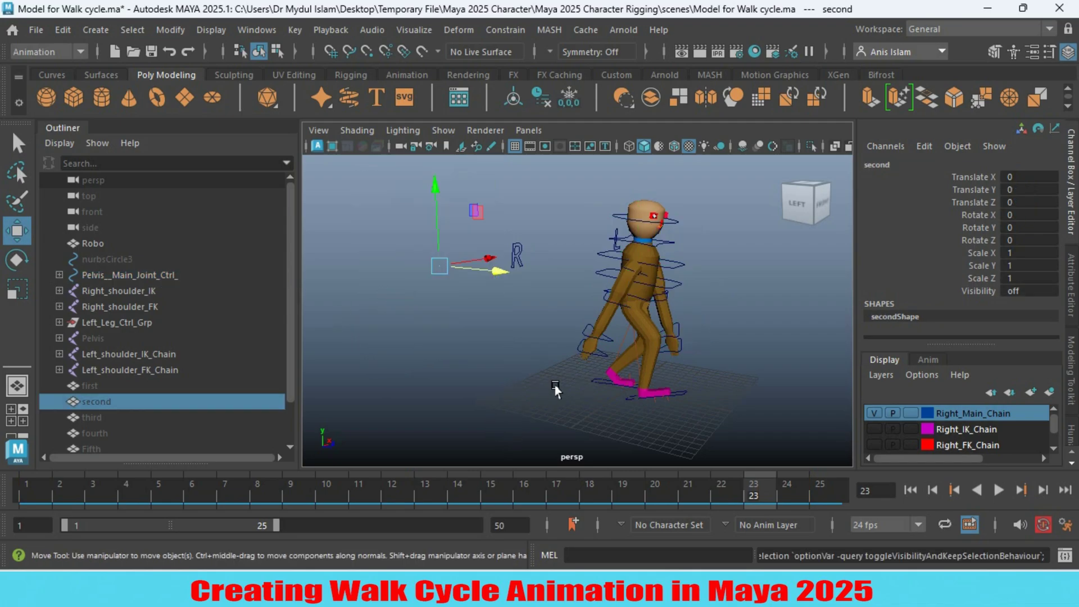
left_click(231, 484)
scroll(63, 426, "down", 2)
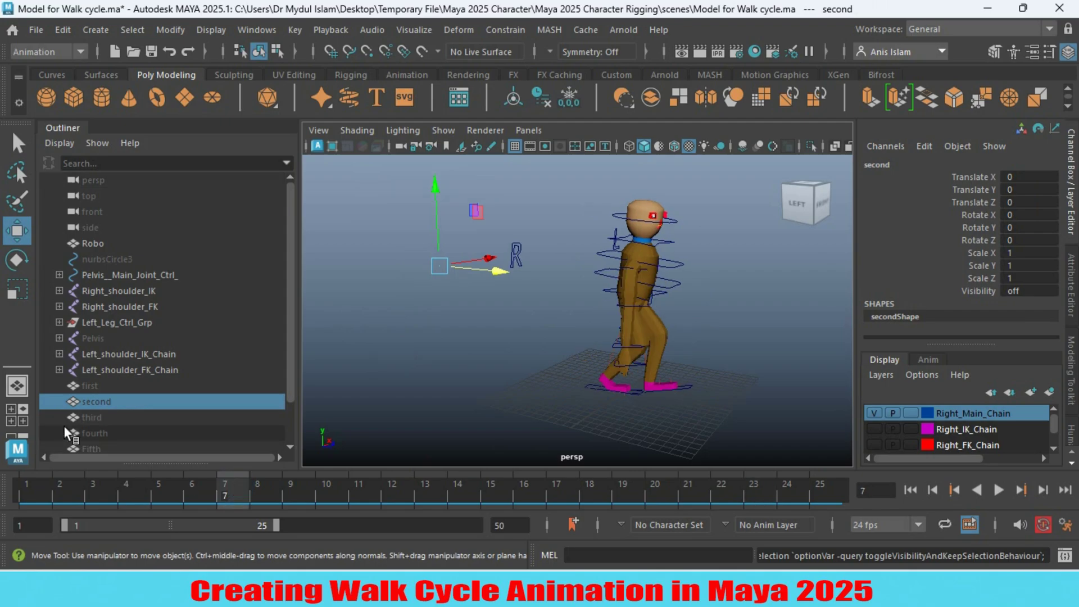
middle_click_drag(479, 399, 479, 400, "alt")
left_click(236, 493)
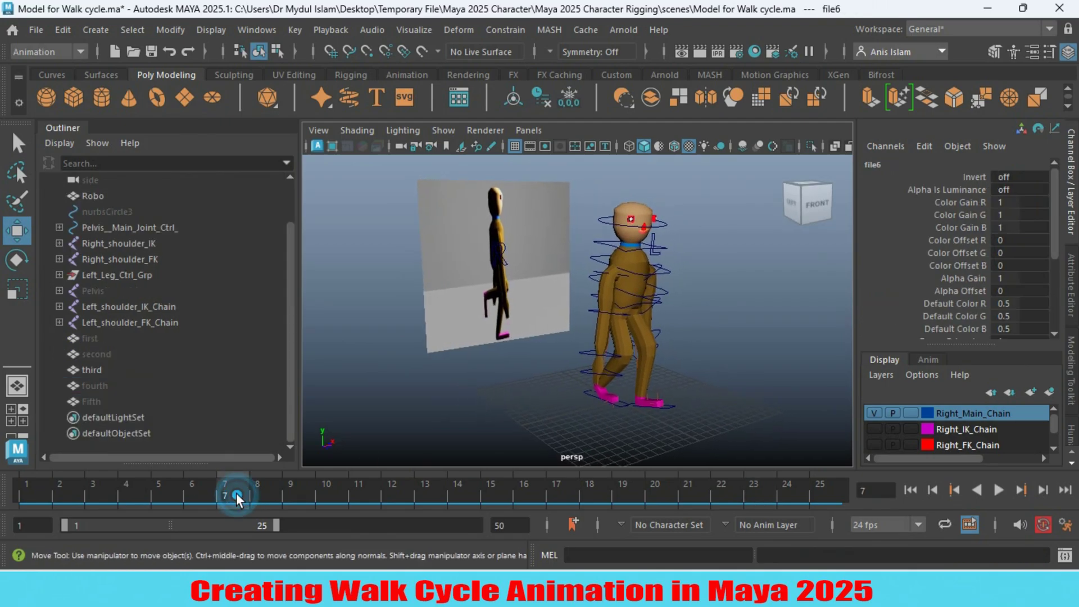
Move the left leg control back and up at frame 7 to about Translate Y 3.422 and Translate Z -3.338.
left_click_drag(525, 333, 567, 335, "alt")
left_click(661, 292)
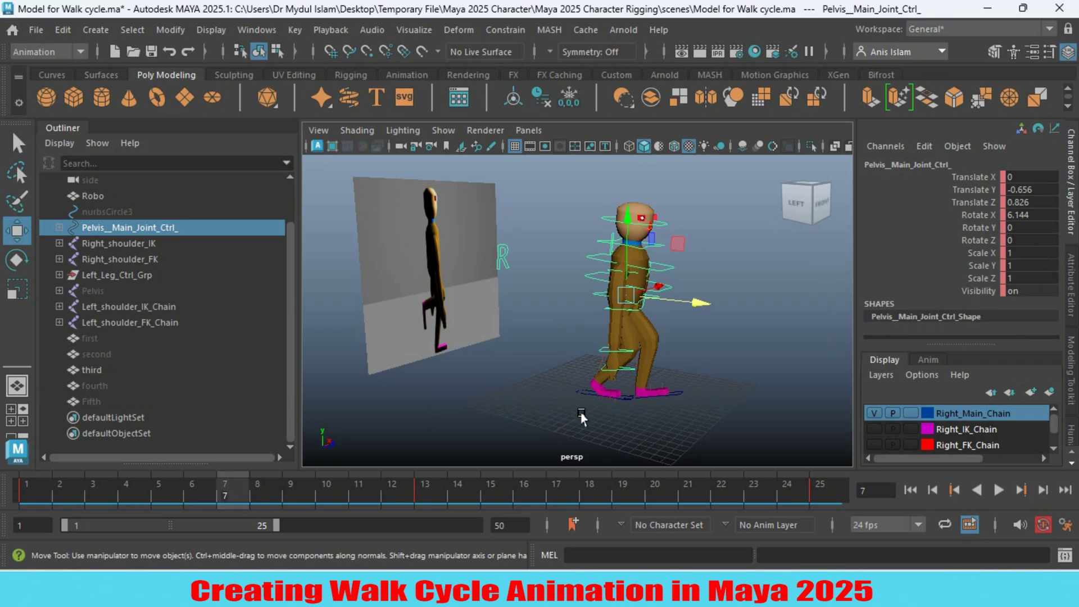
left_click_drag(577, 395, 538, 395, "alt")
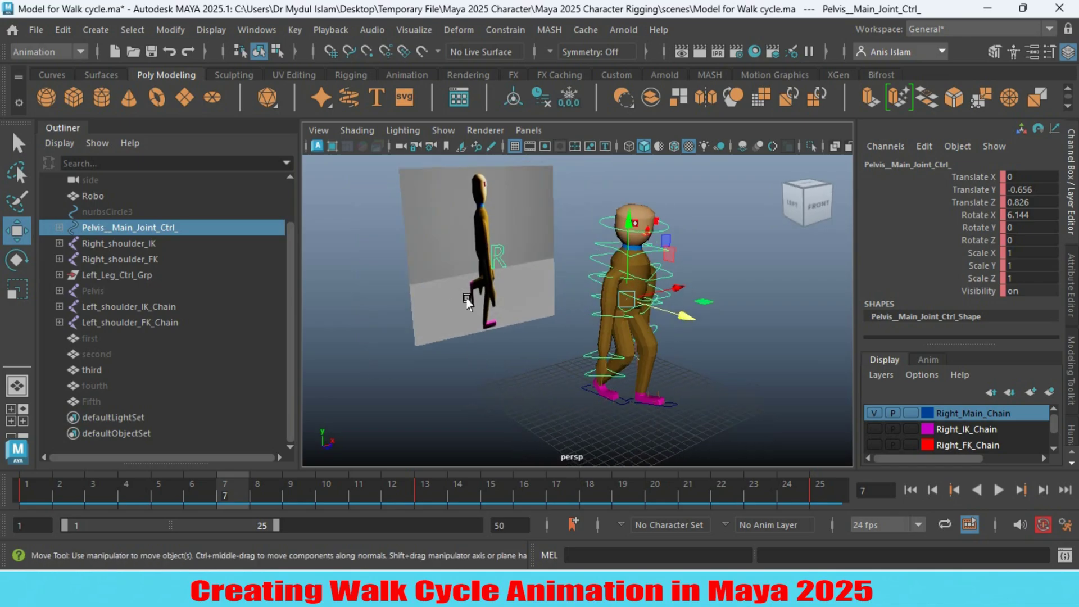
mouse_move(479, 363)
left_mouse_down("alt")
mouse_move(518, 366)
mouse_move(405, 365)
mouse_move(471, 368)
left_mouse_up("alt")
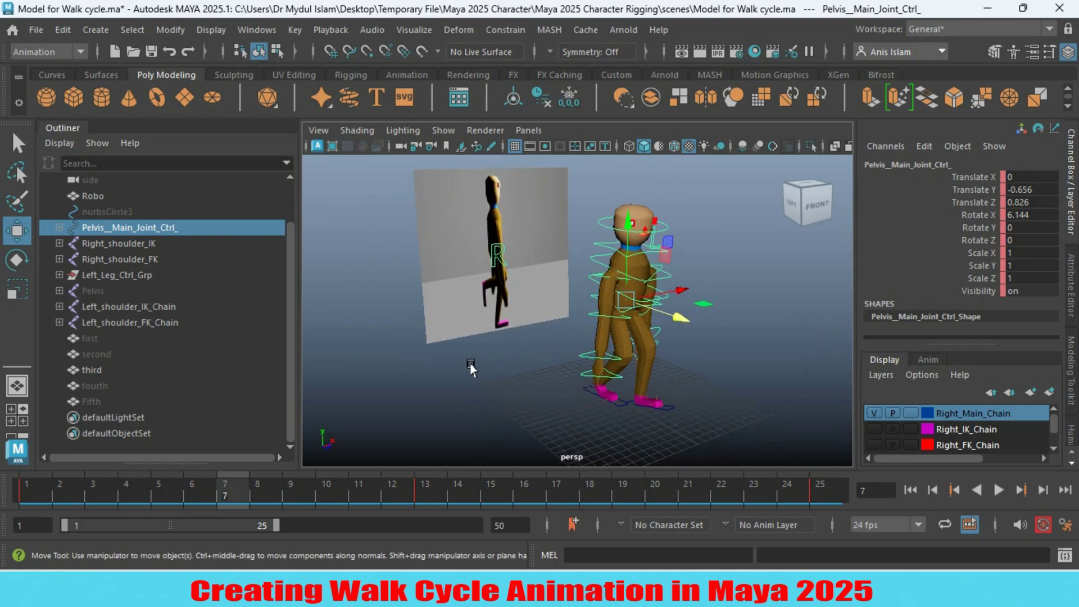
left_click(667, 413)
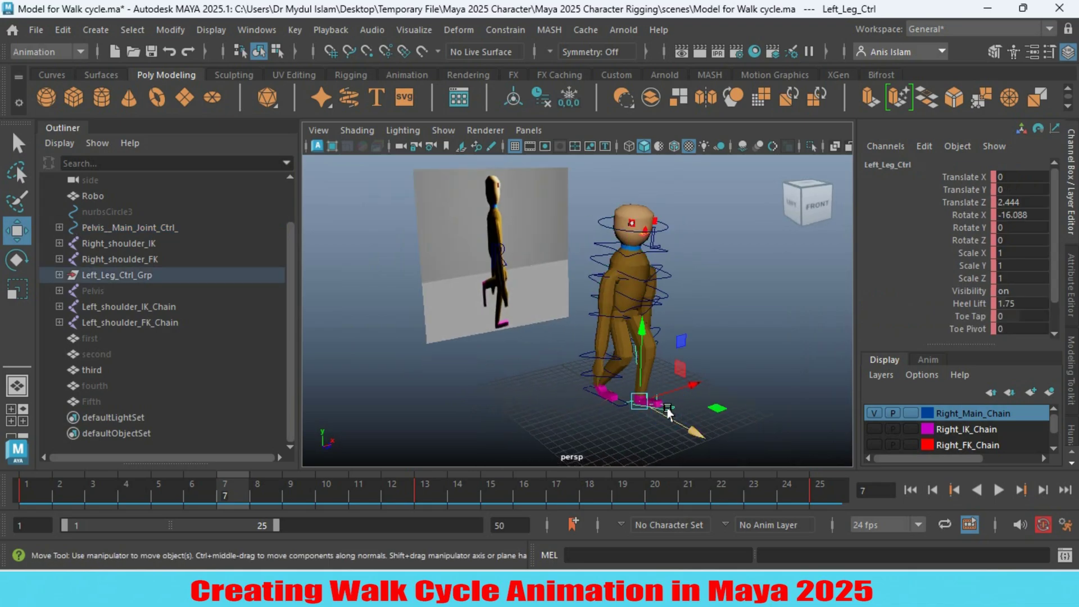
left_click_drag(693, 434, 561, 352)
left_click_drag(561, 309, 564, 283)
left_click_drag(565, 283, 564, 282)
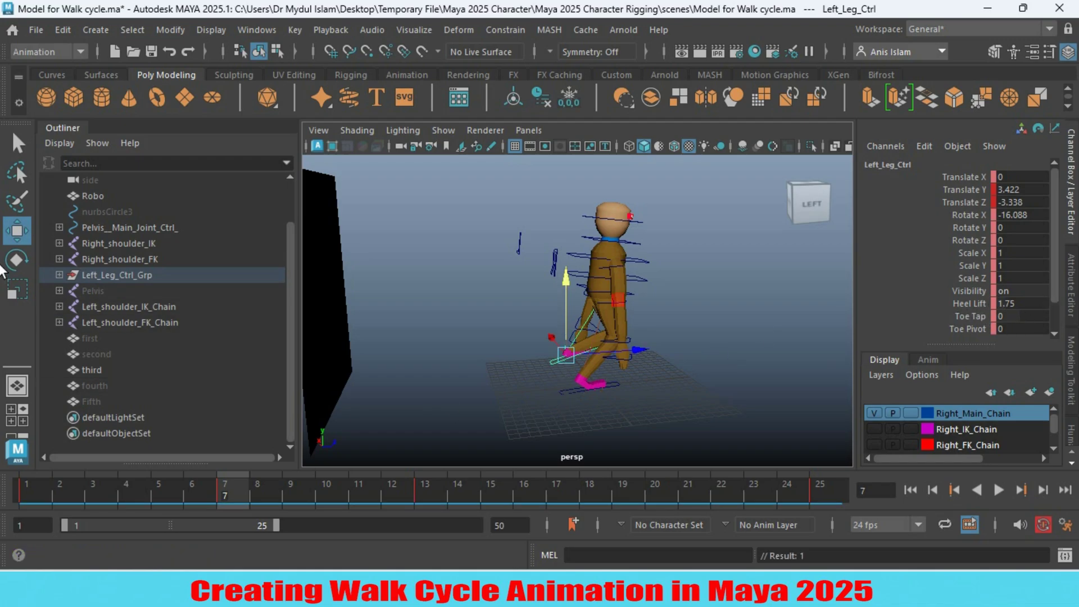
Rotate the left leg control to about Rotate X 71.901 and raise it to about Translate Y 5.97 at frame 7.
key("e")
mouse_move(642, 371)
left_mouse_down()
mouse_move(598, 296)
mouse_move(623, 311)
mouse_move(634, 358)
left_mouse_up()
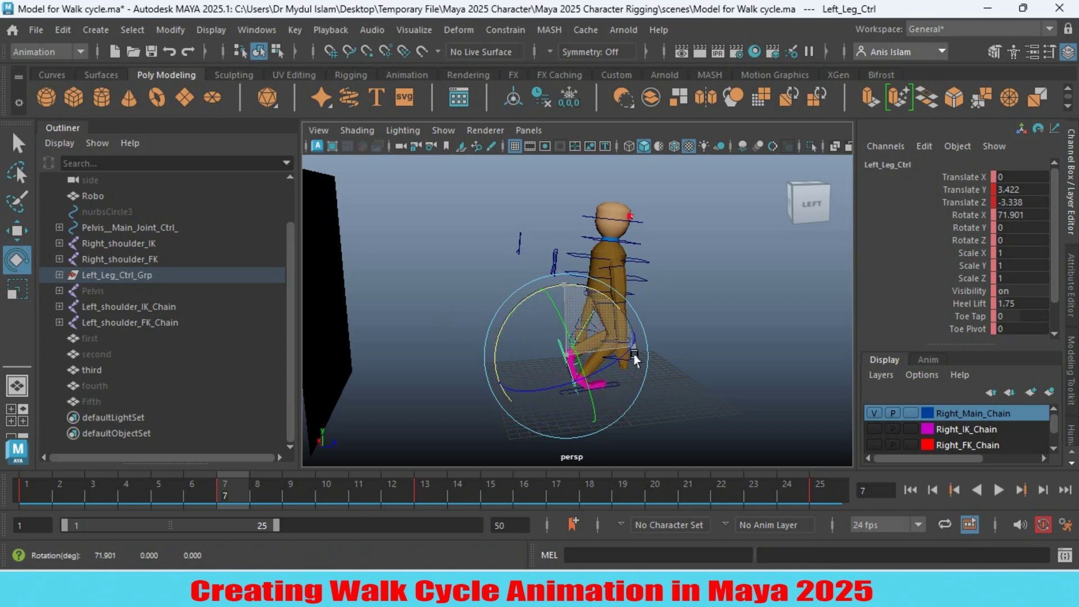
left_click(17, 230)
left_click_drag(571, 293, 562, 265)
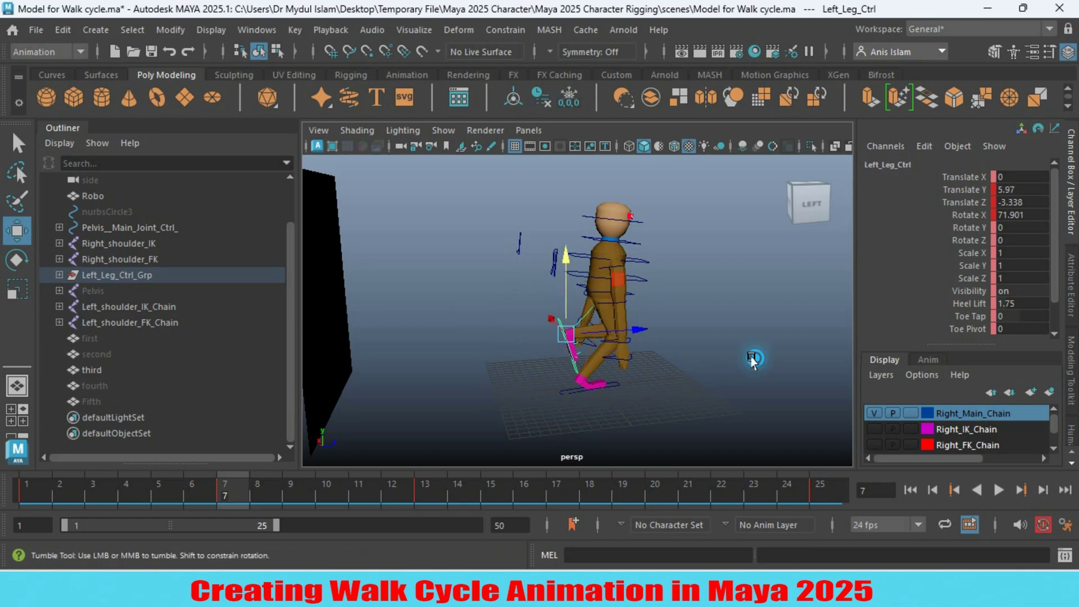
left_click_drag(754, 362, 648, 362, "alt")
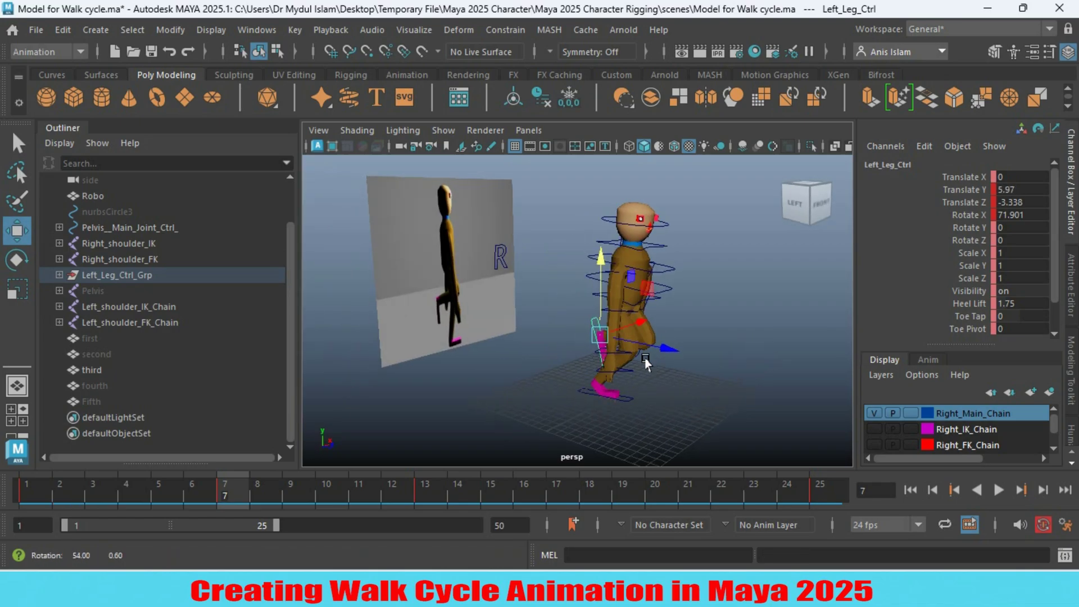
Move the main pelvis control at frame 7 to about Translate Y 1.312 and Translate Z -2.701, over the supporting foot.
left_click(17, 144)
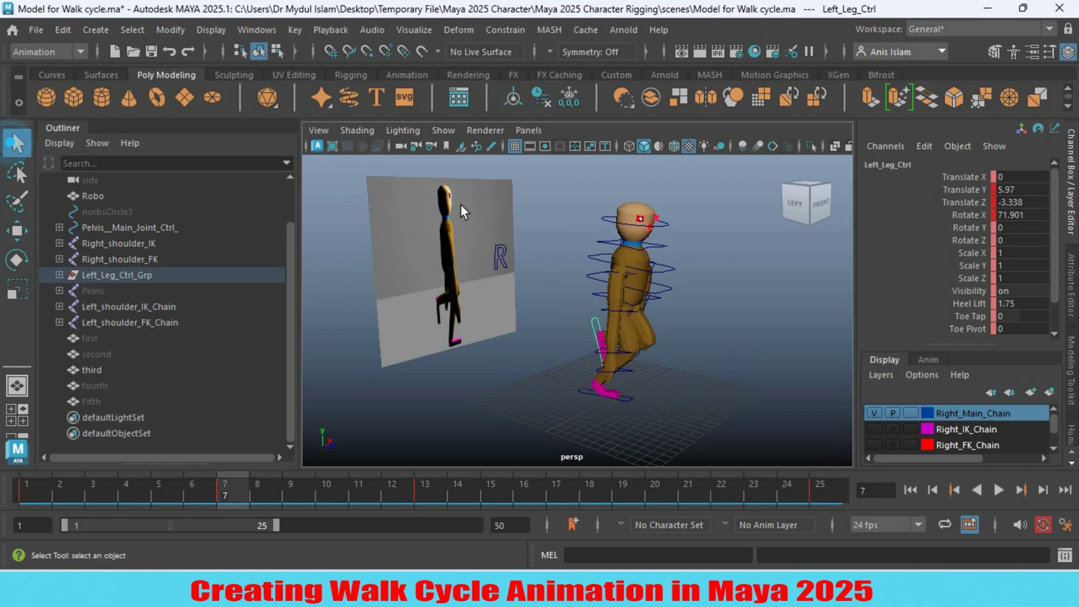
left_click(654, 306)
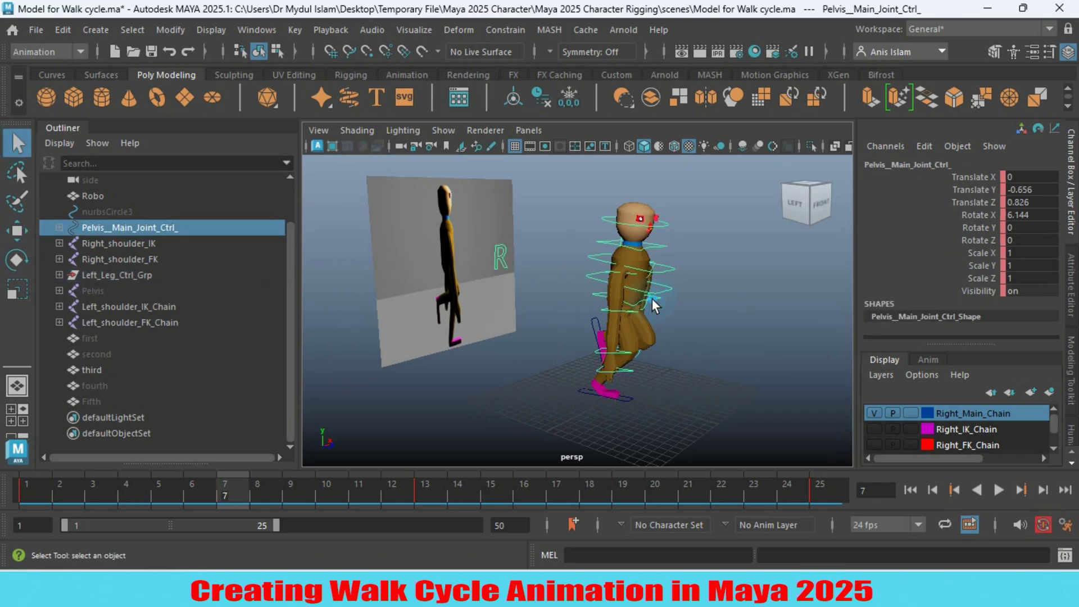
left_click(17, 236)
left_click_drag(692, 307, 706, 361)
left_click_drag(585, 230, 582, 211)
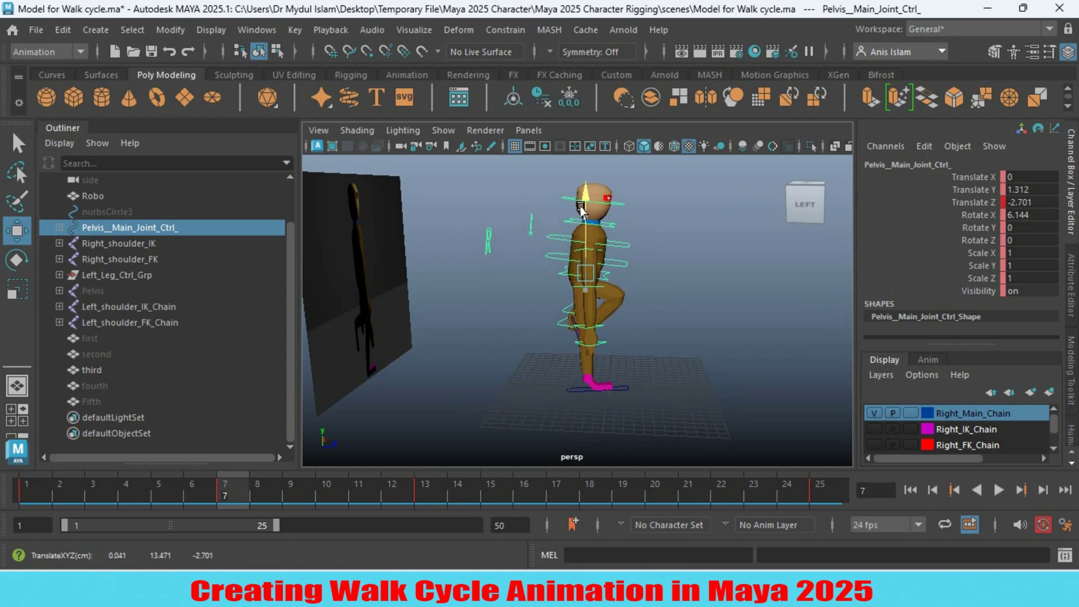
left_click_drag(506, 390, 598, 382, "alt")
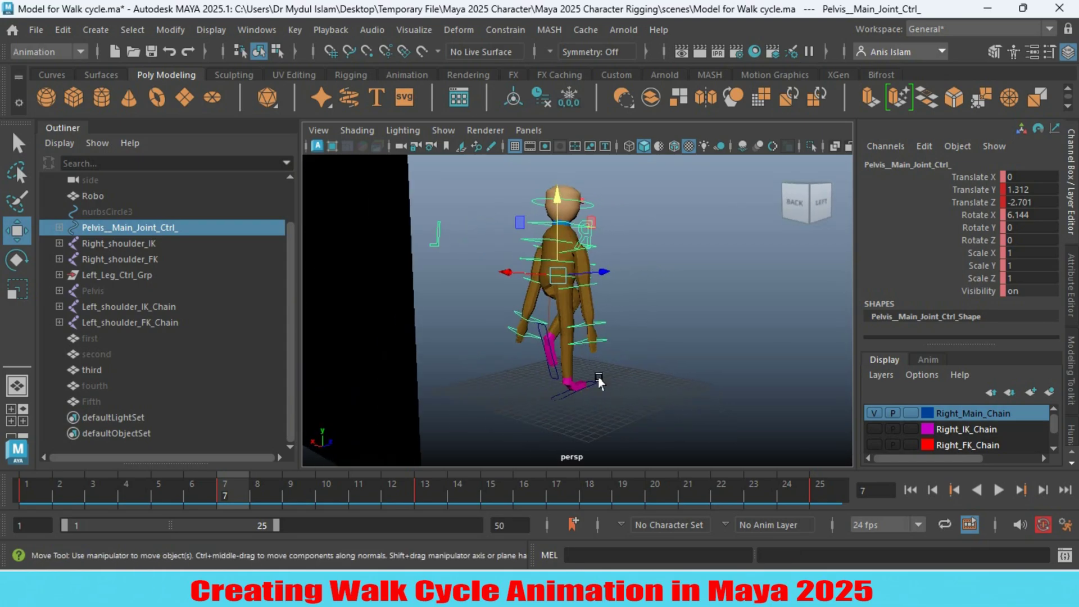
Shift the left leg control farther back and up at frame 7, to about Translate Z -7.336 and Translate Y 7.527.
left_click(546, 374)
left_click_drag(652, 362, 570, 374, "alt")
left_click_drag(661, 334, 491, 359)
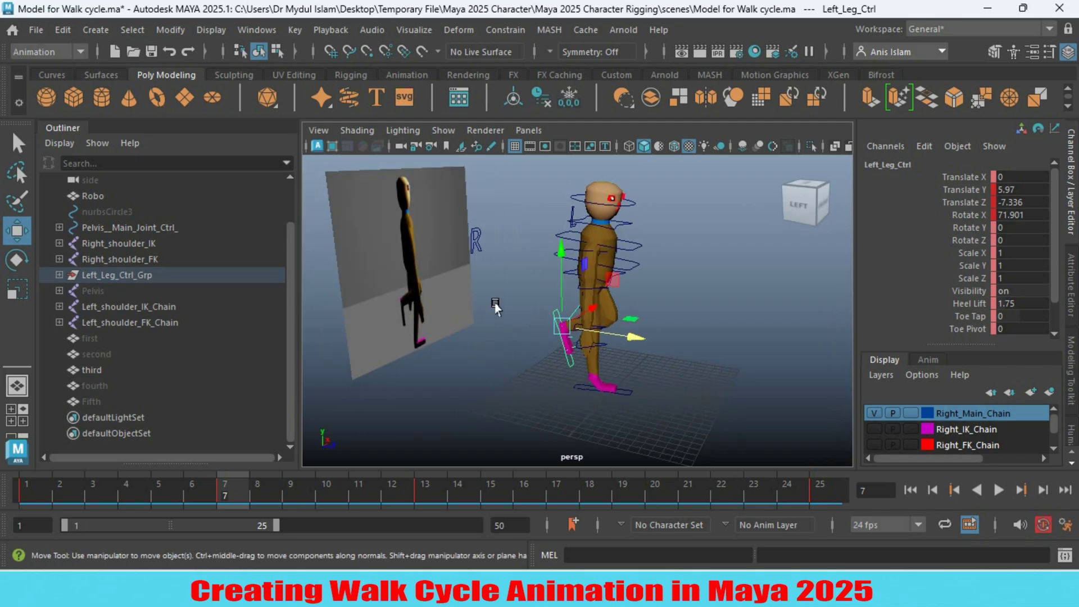
left_click_drag(559, 249, 555, 238)
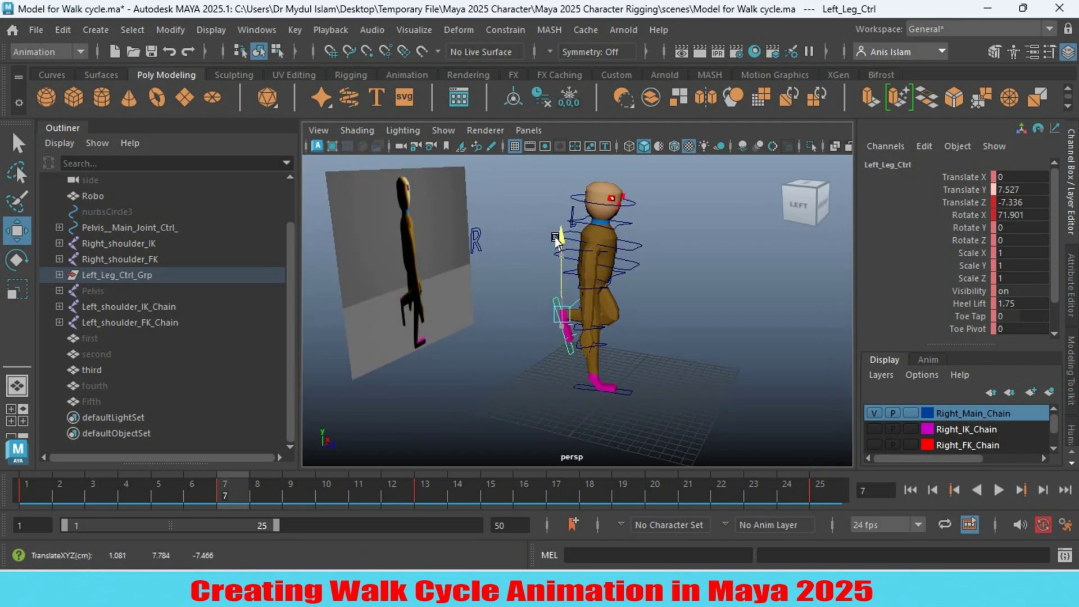
Rotate the left leg control to about Rotate X 84.897 and move it back to about Translate Z -9.665.
key("e")
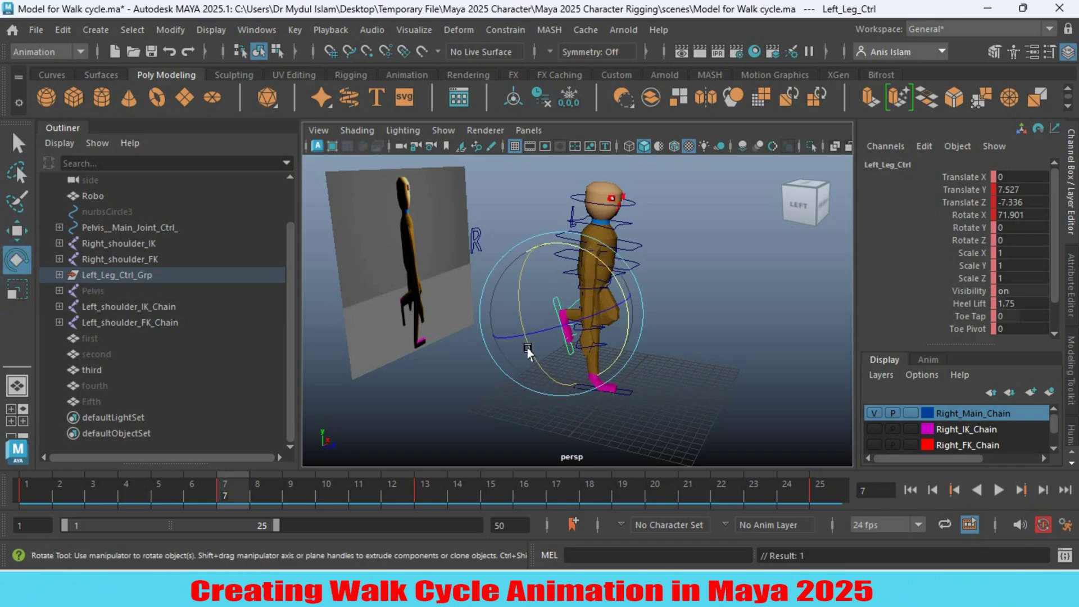
left_click_drag(606, 273, 610, 287)
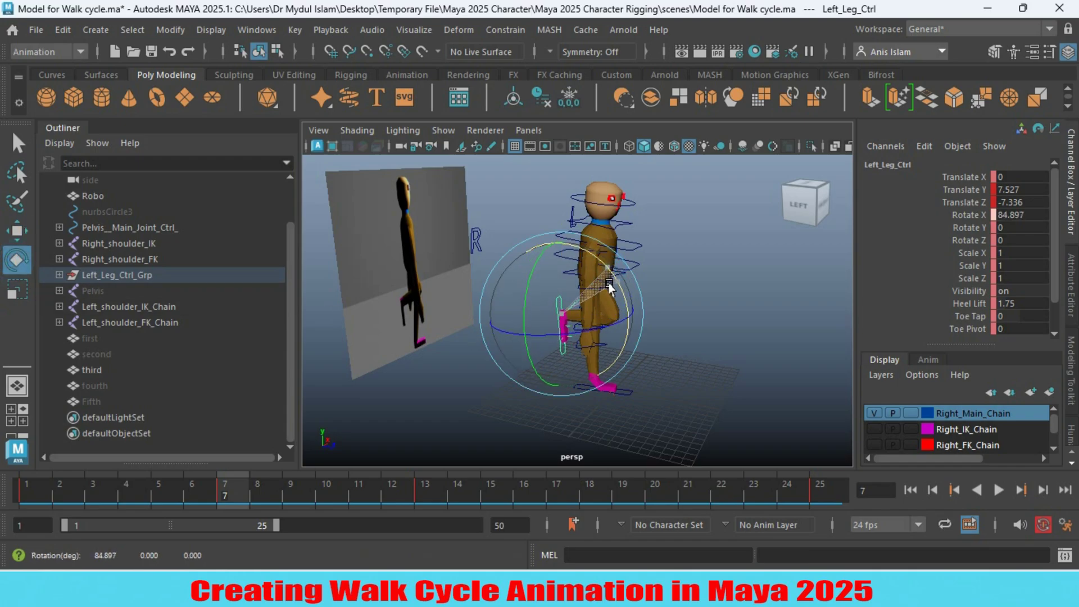
left_click_drag(500, 388, 418, 387, "alt")
left_click(21, 233)
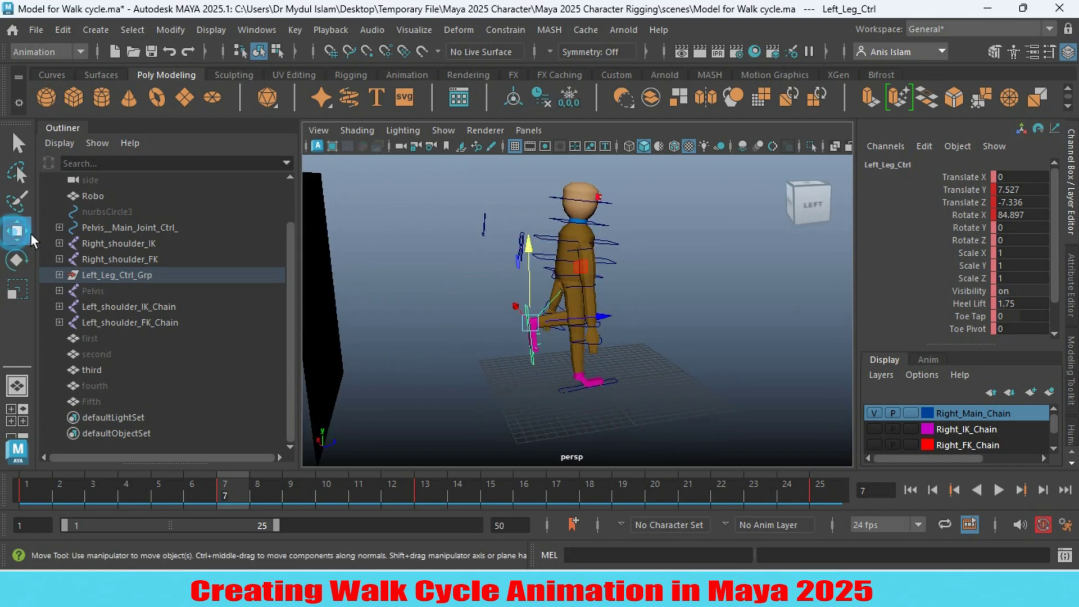
left_click_drag(607, 321, 590, 332)
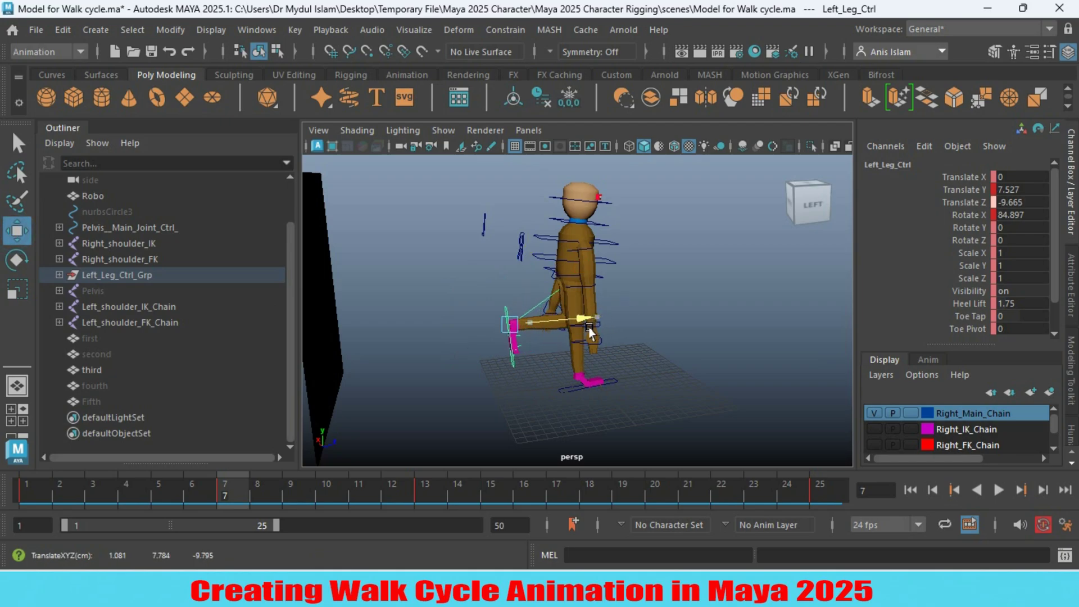
left_click_drag(712, 337, 646, 315, "alt")
Lower the main pelvis control at frame 7 to about Translate Y 0.162 and compare the pose with the reference image.
left_click(619, 317)
left_click(633, 277)
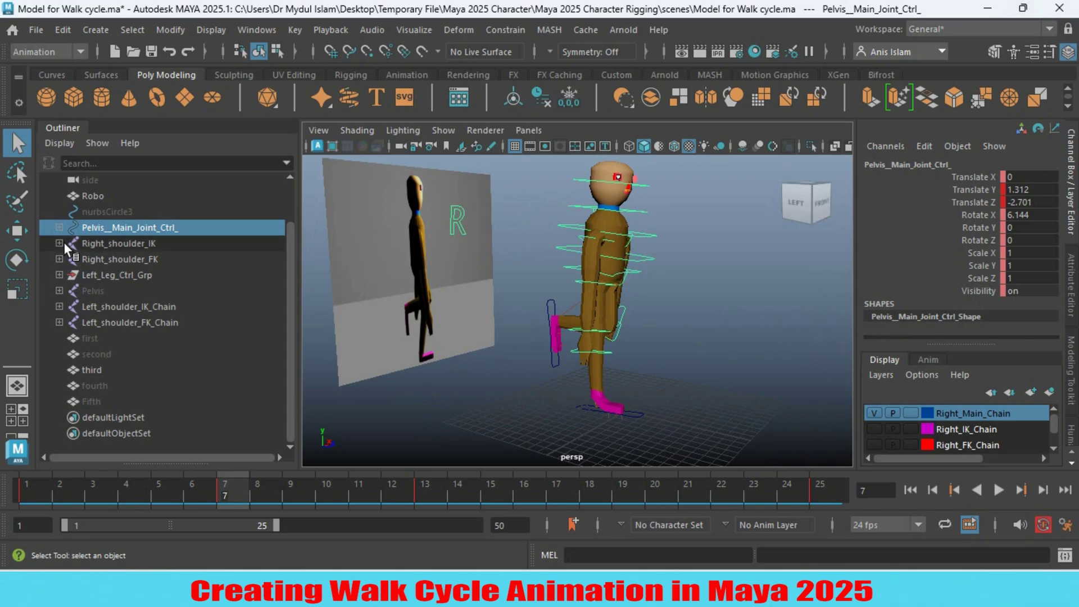
left_click(14, 233)
left_click_drag(600, 195, 597, 211)
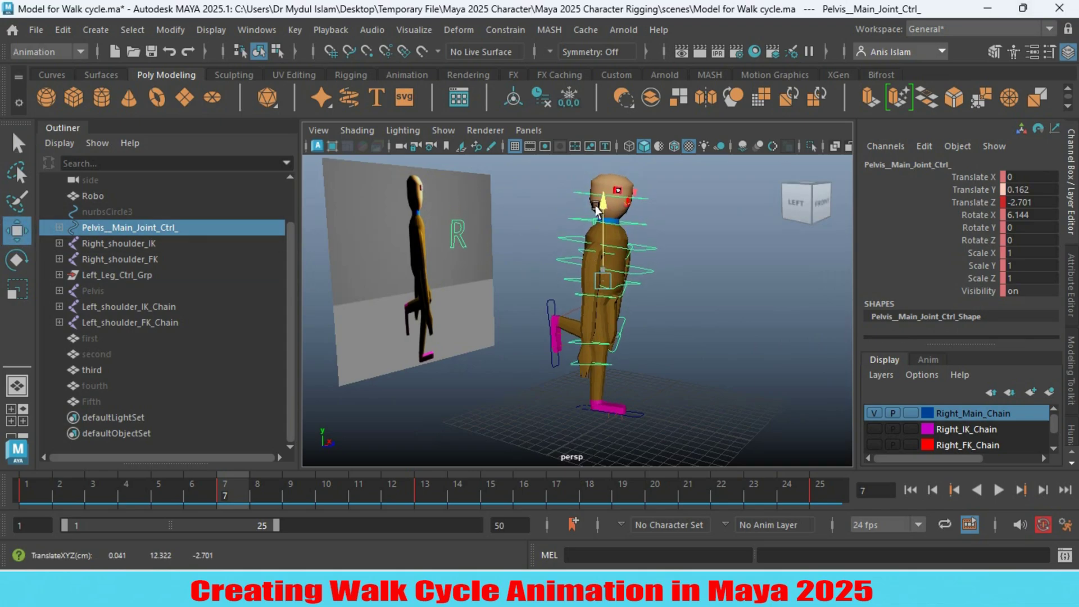
left_click_drag(563, 337, 629, 371, "alt")
right_click_drag(630, 370, 647, 378, "alt")
left_click_drag(646, 378, 483, 371, "alt")
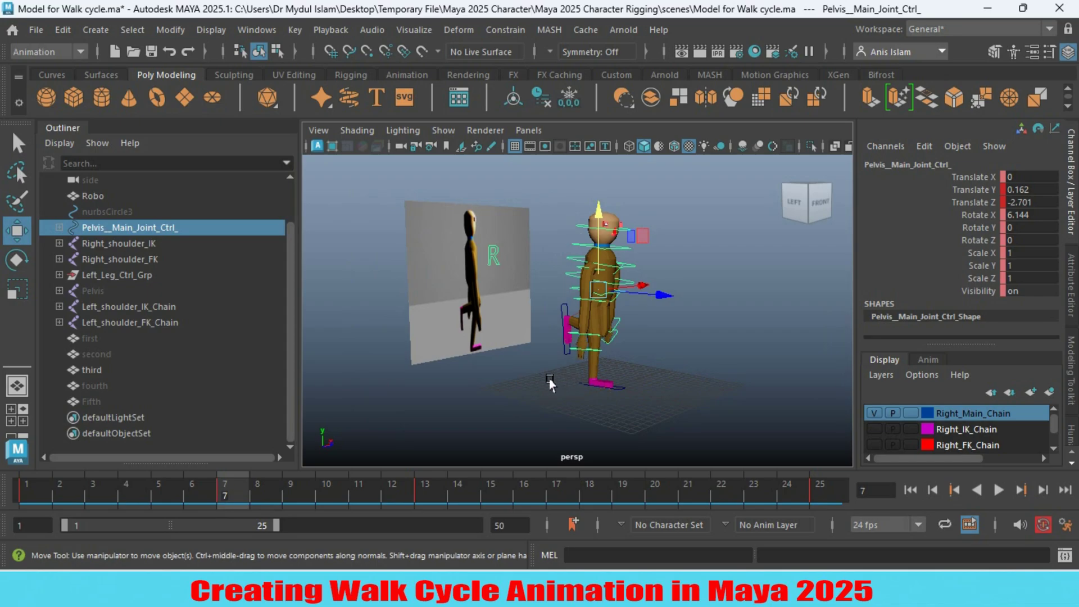
mouse_move(548, 384)
left_mouse_down("alt")
mouse_move(425, 380)
mouse_move(607, 392)
mouse_move(569, 387)
left_mouse_up("alt")
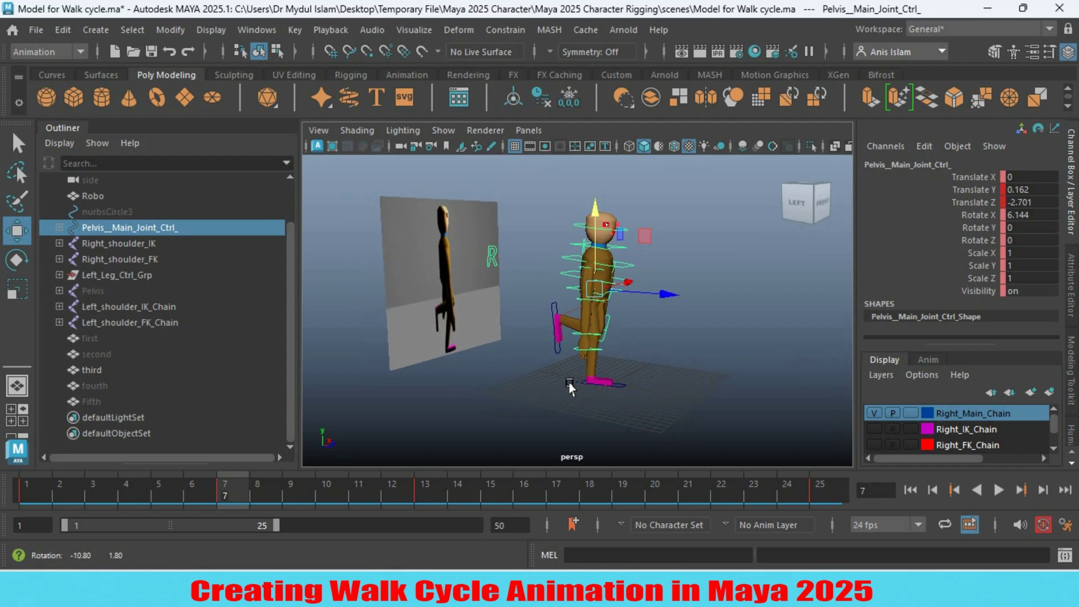
Tilt the head control to about Rotate X 14.827 at frame 7 and key the pose.
left_click(572, 227)
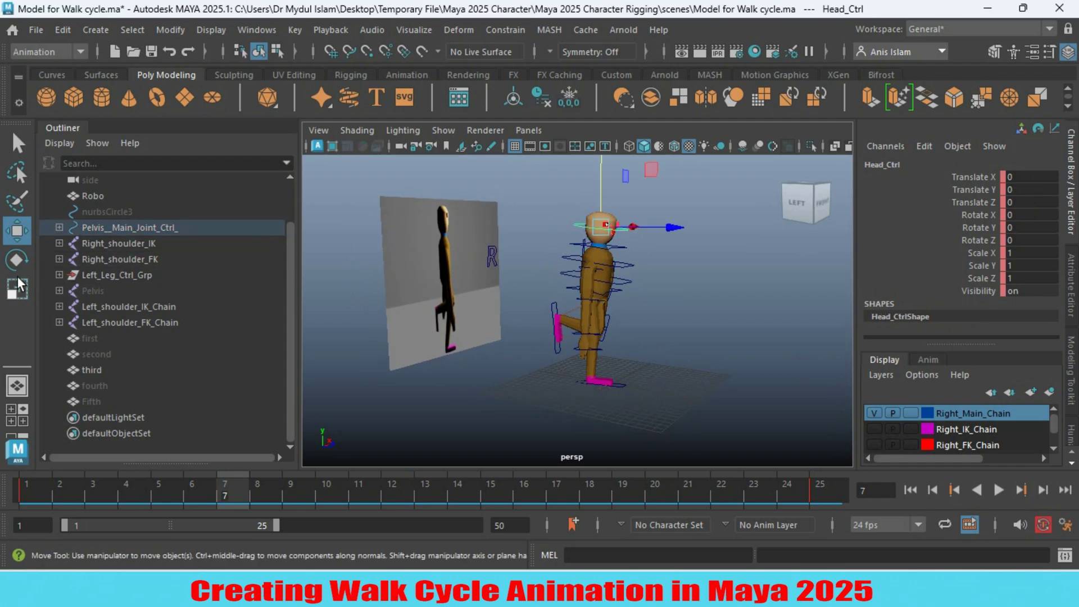
key("e")
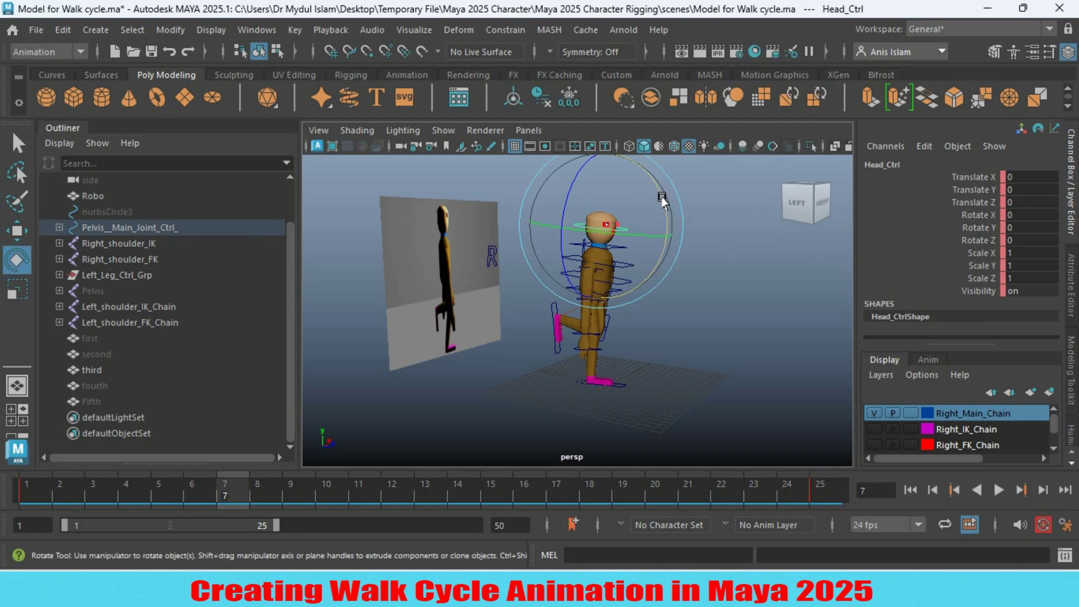
left_click_drag(662, 198, 664, 221)
key("s")
left_click(16, 142)
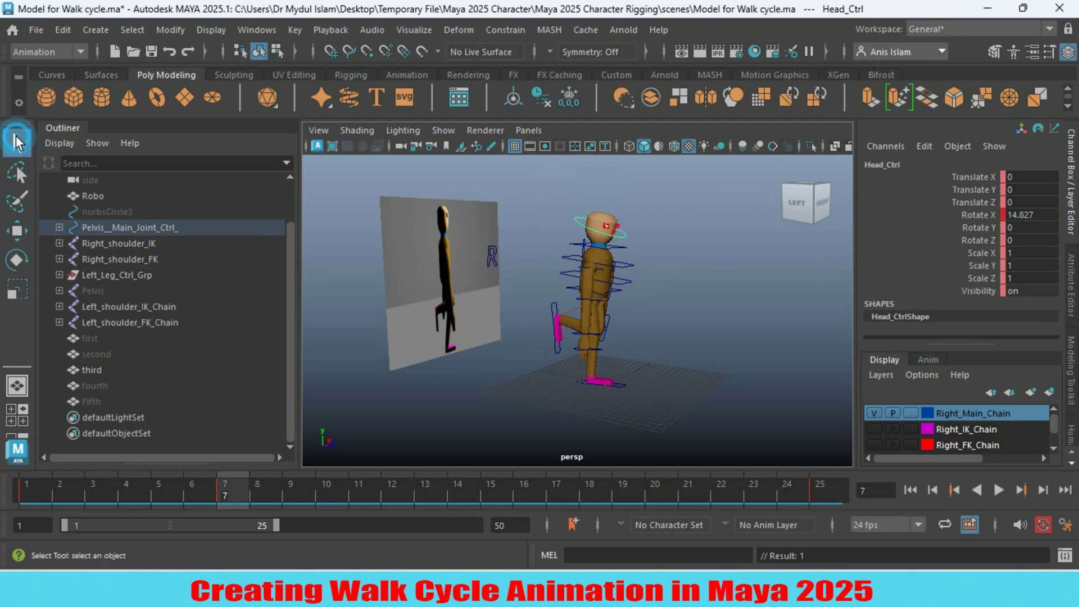
Rotate the head control at frame 7 to about Rotate X 2.118.
left_click(17, 259)
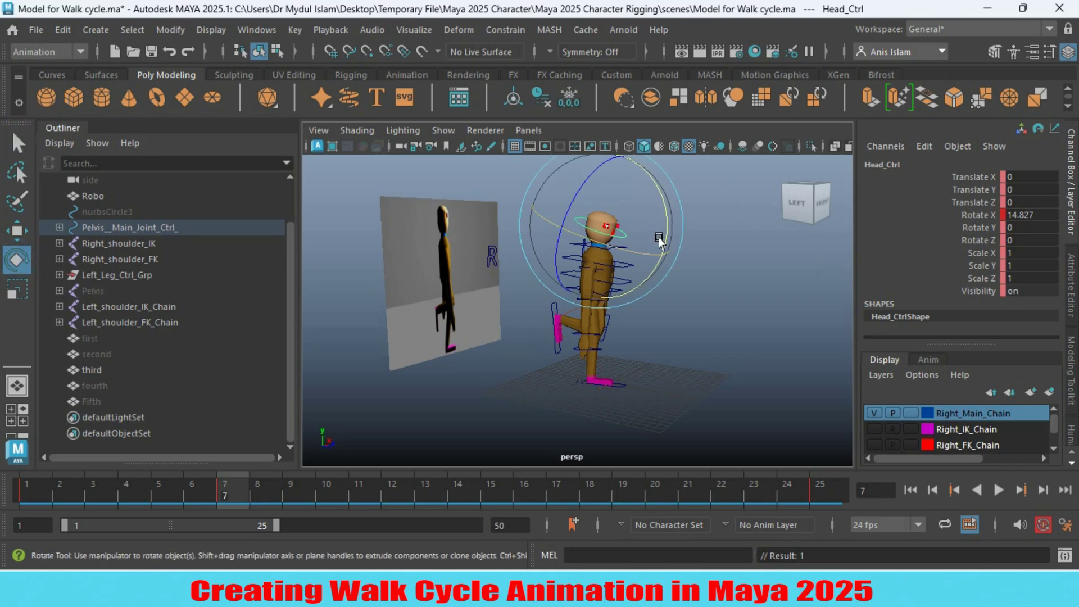
left_click_drag(665, 223, 652, 202)
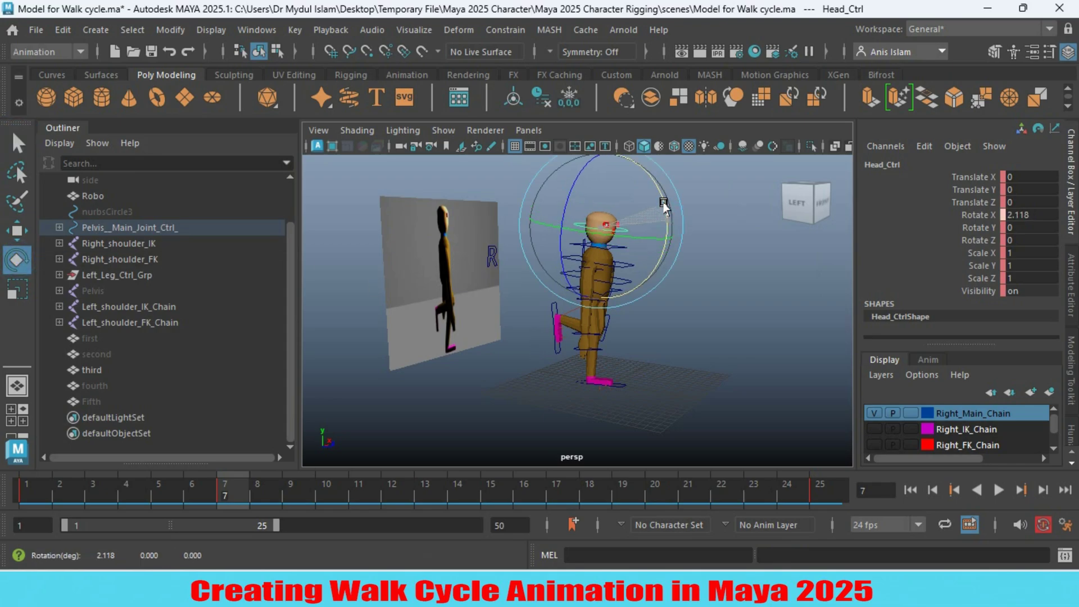
left_click(17, 144)
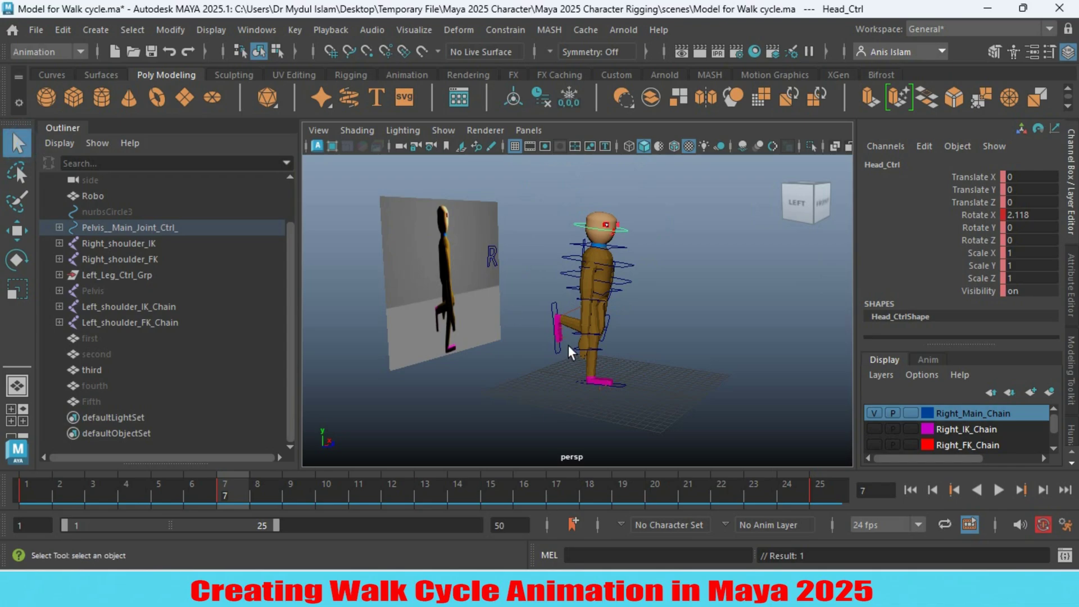
left_click_drag(662, 358, 667, 350, "alt")
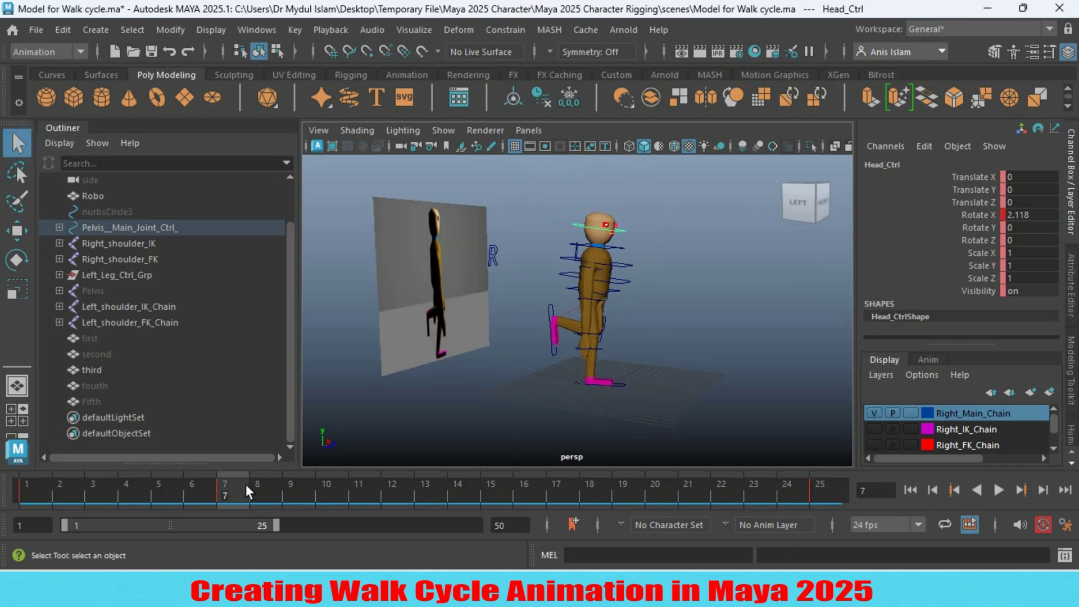
Copy the left leg control's key at frame 7 and paste it onto the right leg control at frame 19.
left_click(621, 491)
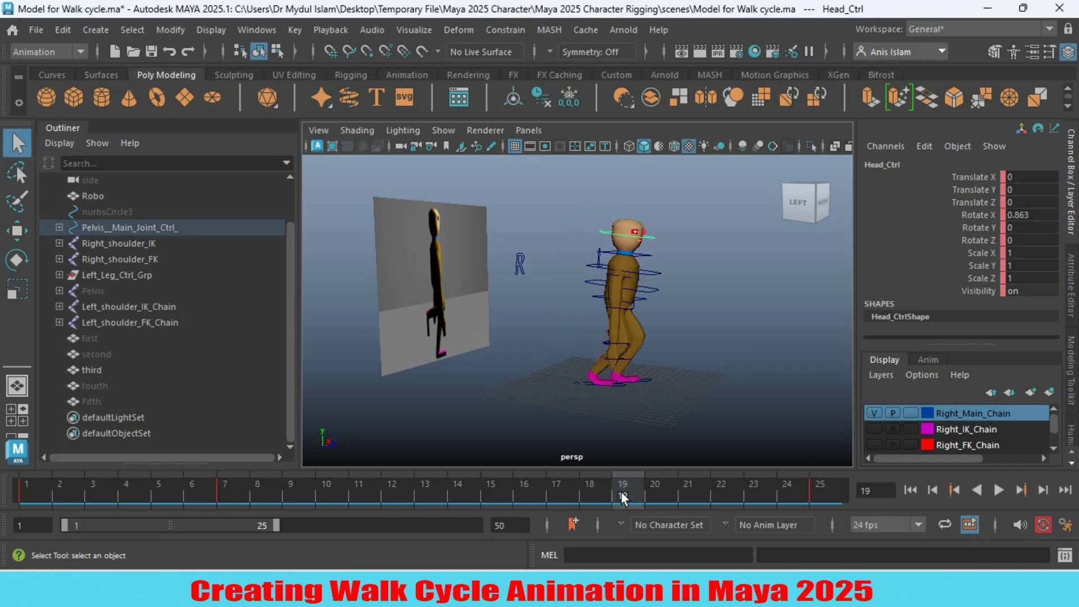
left_click(223, 494)
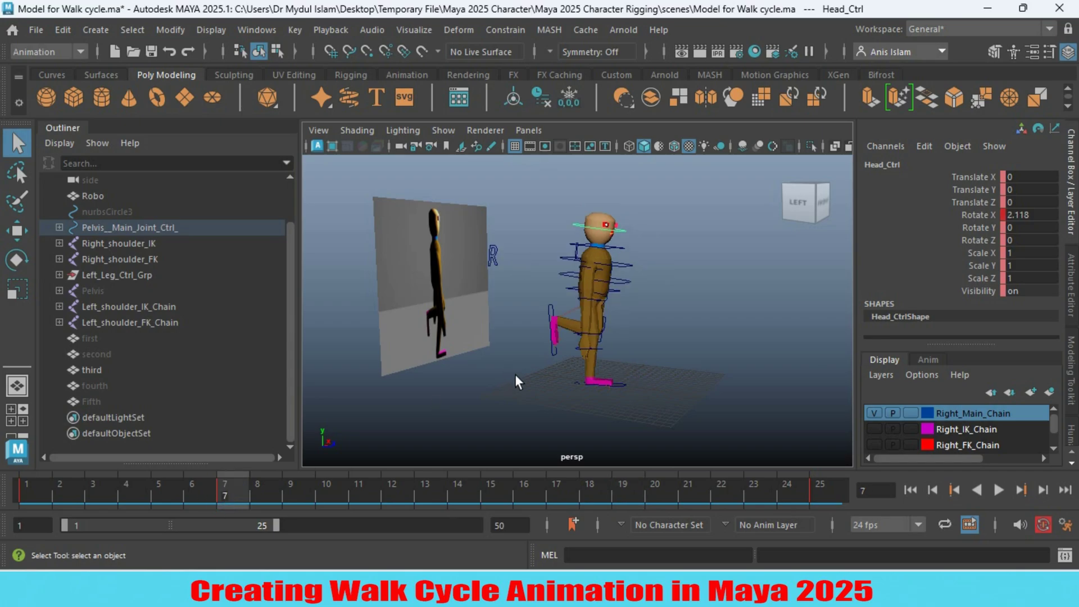
left_click(554, 356)
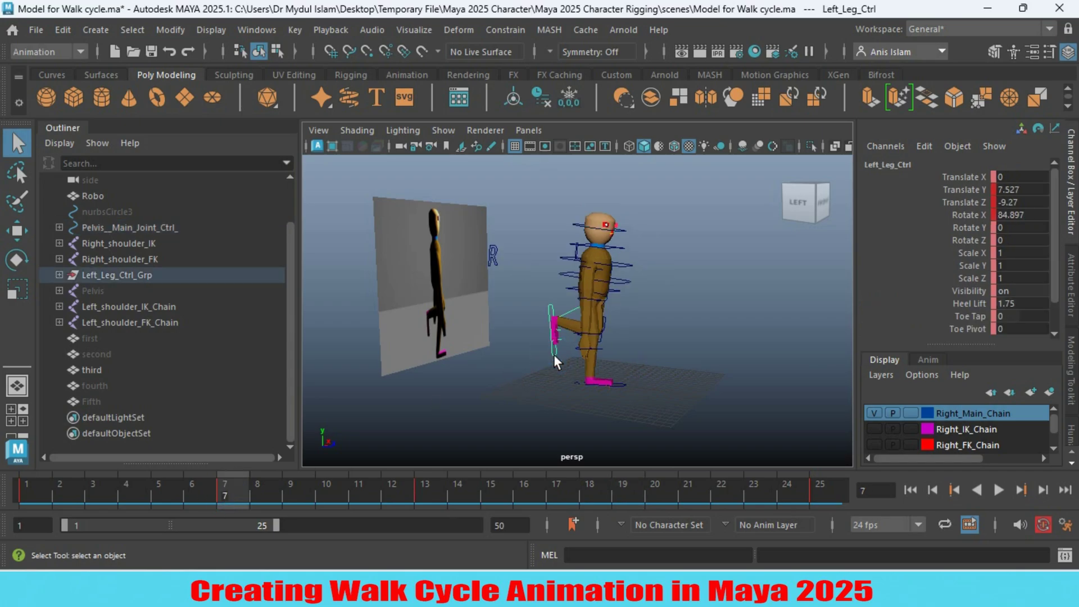
right_click(224, 493)
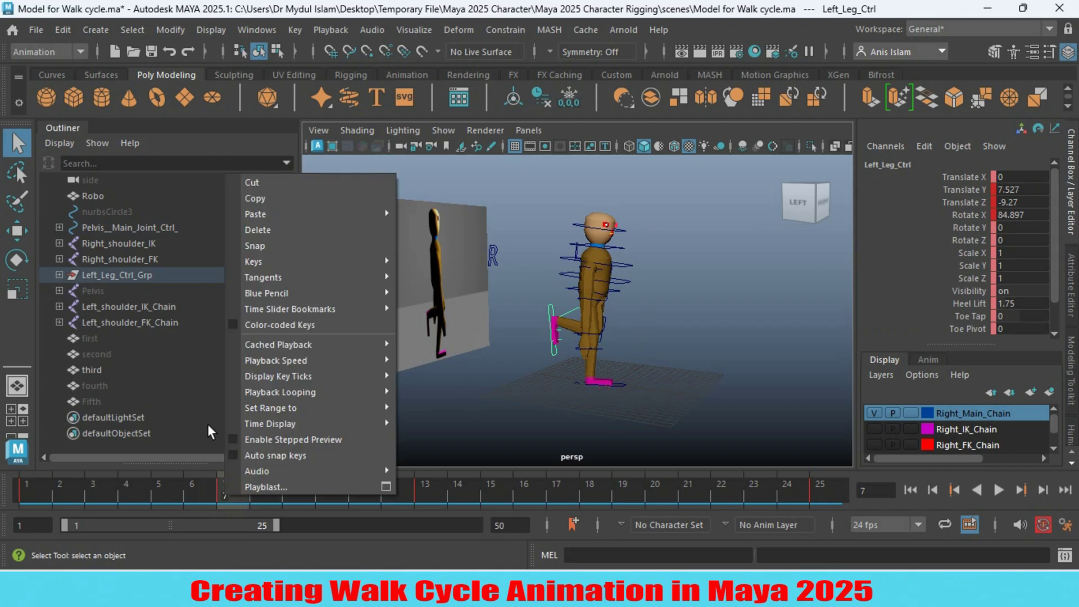
left_click(265, 198)
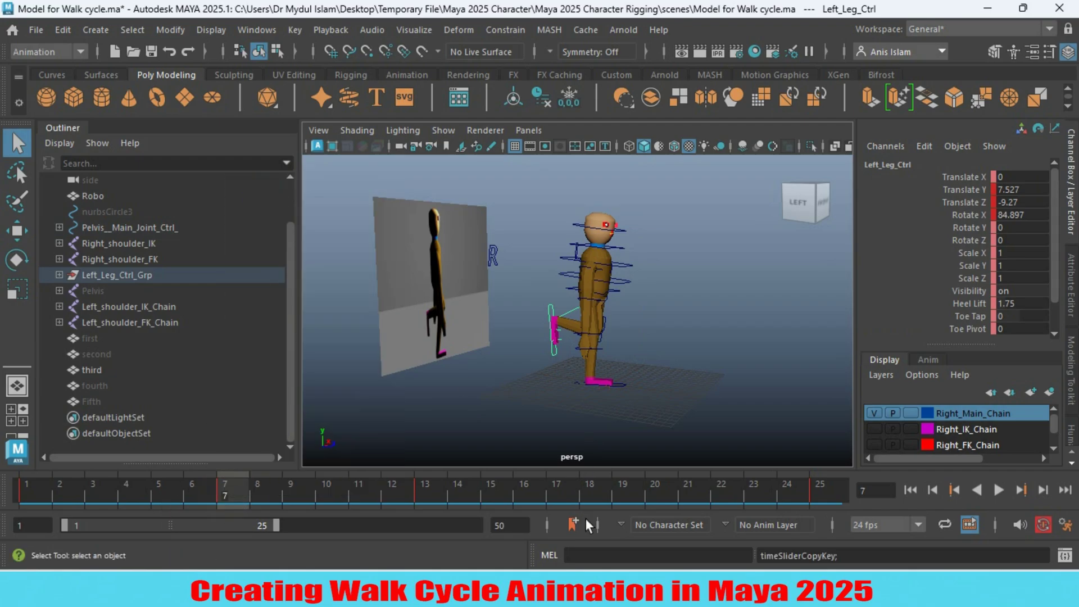
left_click(622, 492)
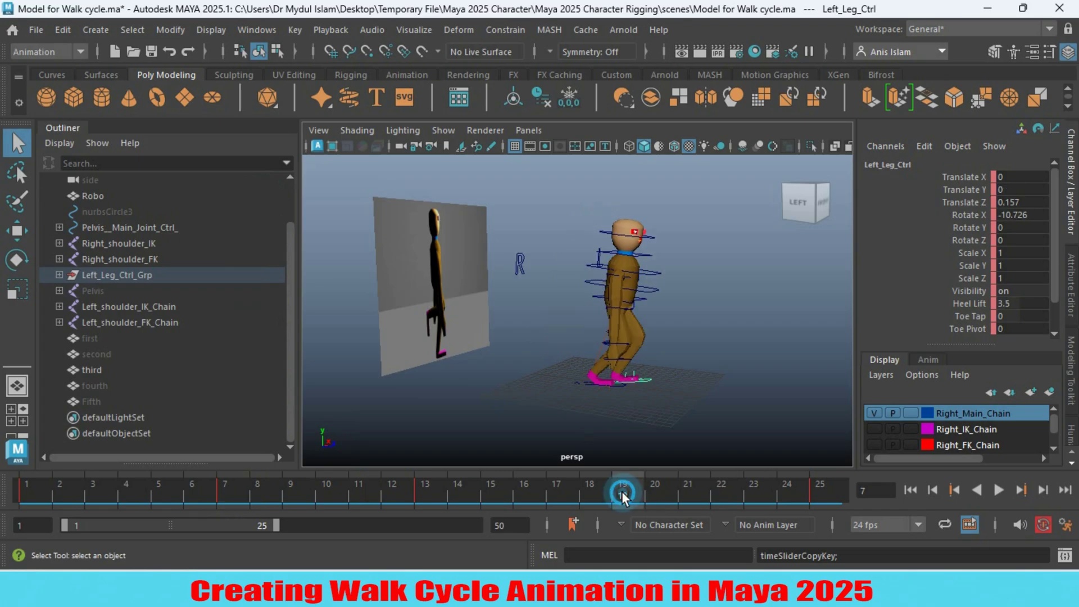
left_click(576, 382)
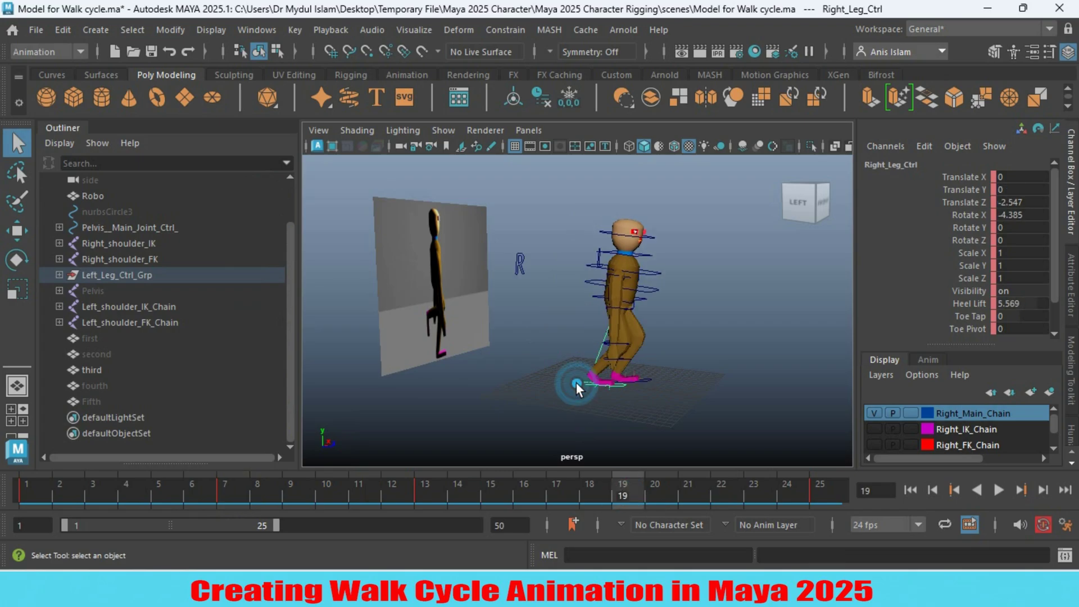
right_click(626, 491)
mouse_move(647, 216)
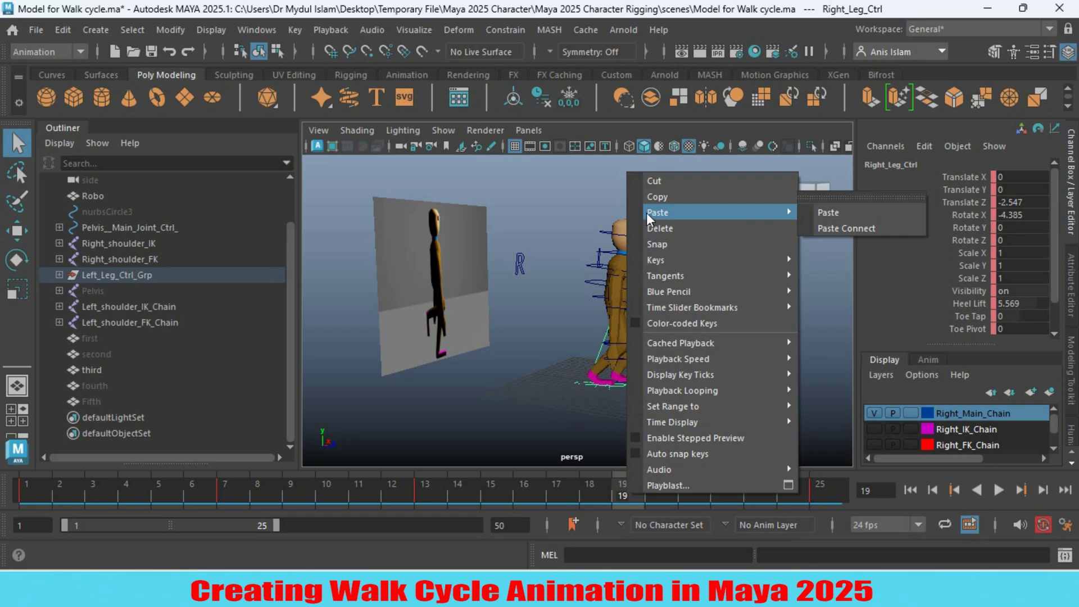
left_click(815, 213)
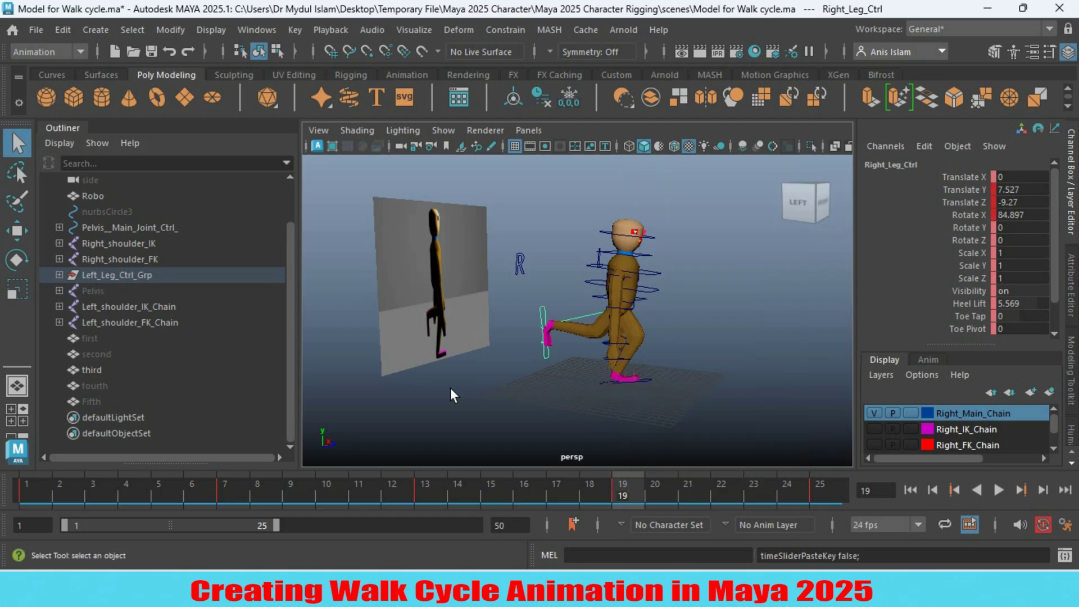
Copy the right leg control's key at frame 7 and paste it onto the left leg control at frame 19.
left_click(224, 488)
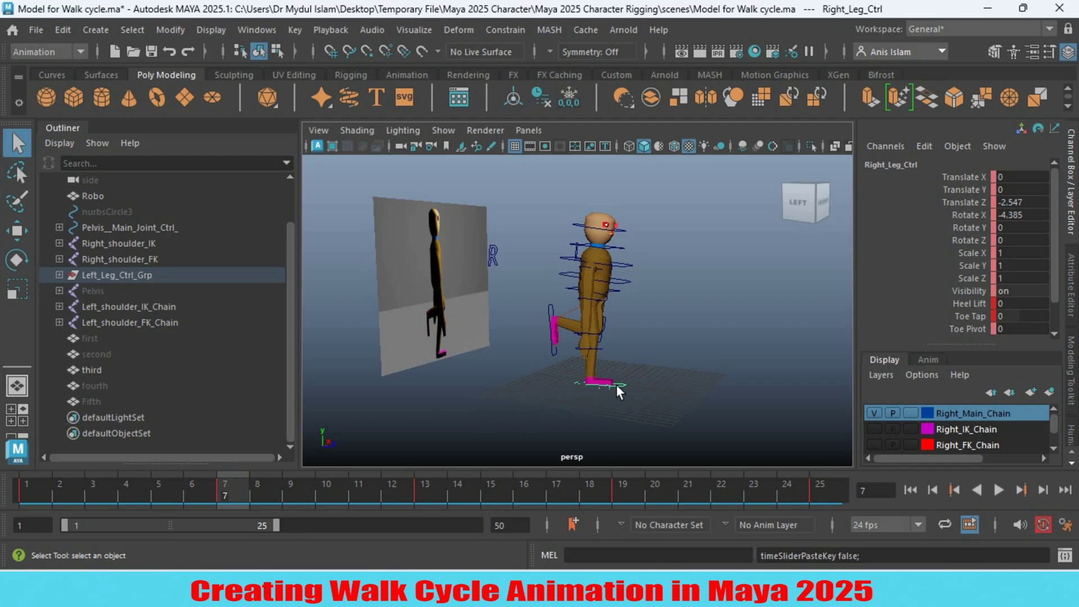
right_click(233, 494)
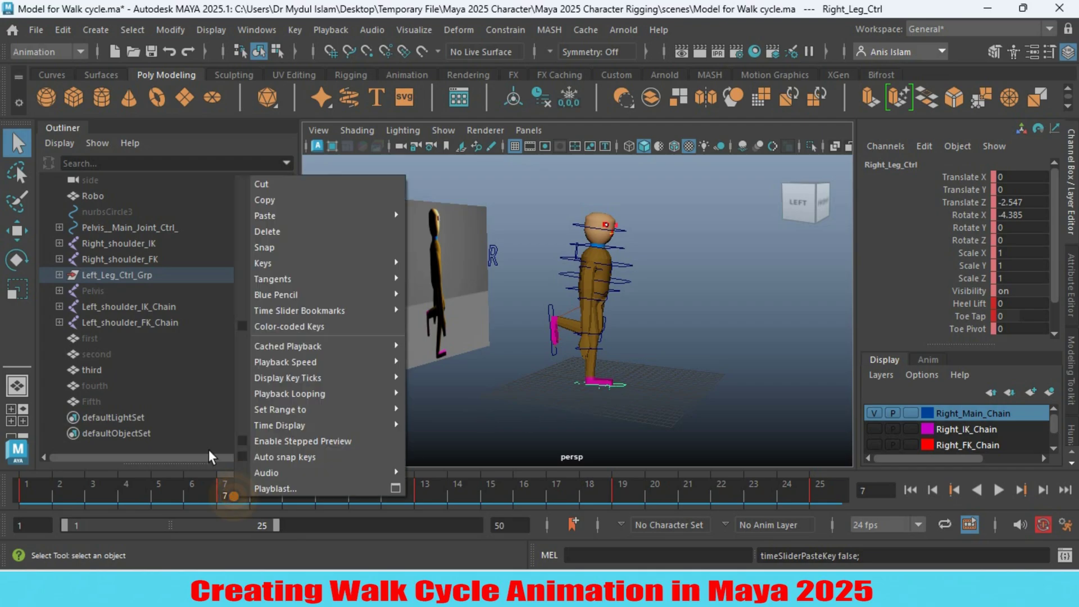
left_click(262, 200)
left_click(624, 492)
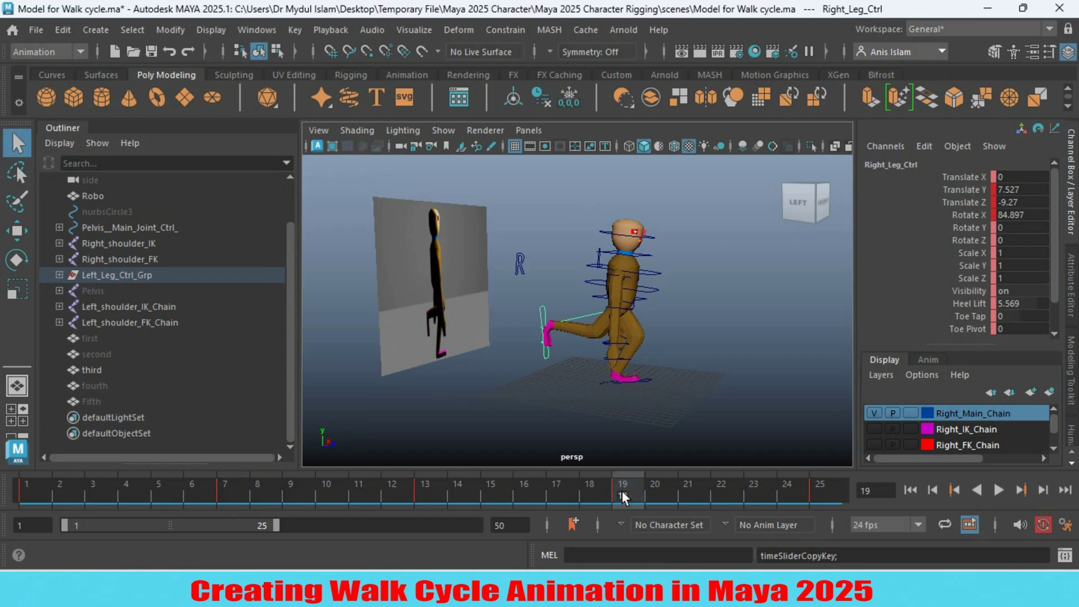
left_click(643, 378)
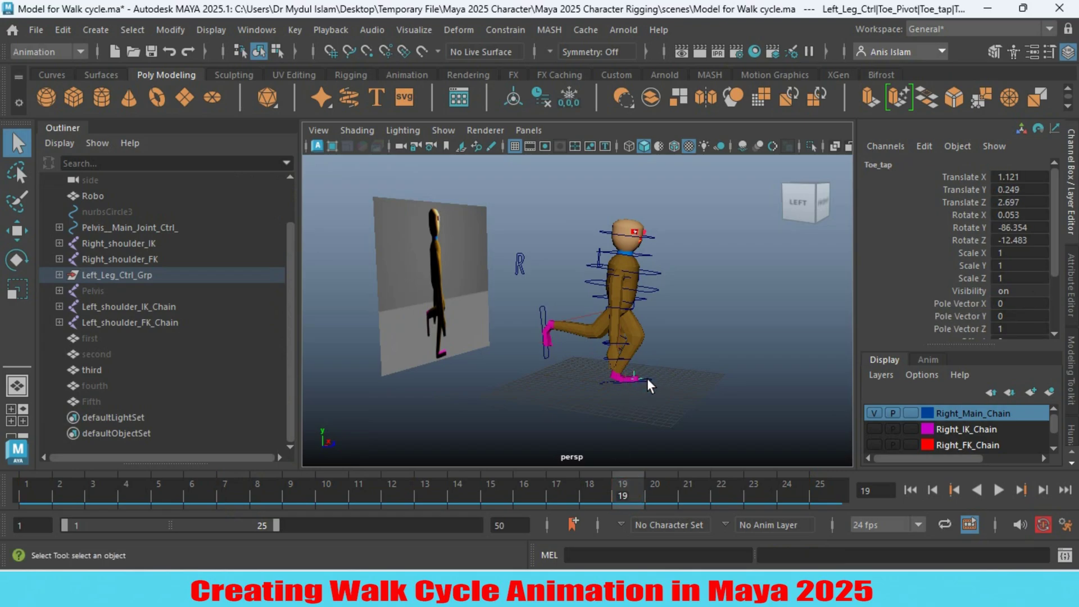
left_click(646, 378)
right_click(621, 495)
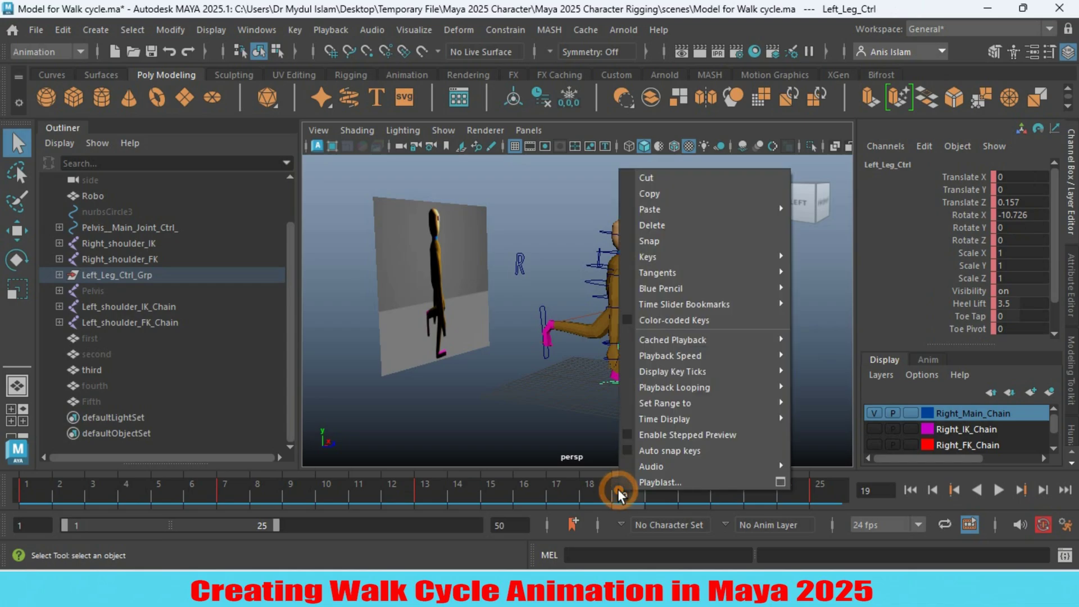
mouse_move(648, 211)
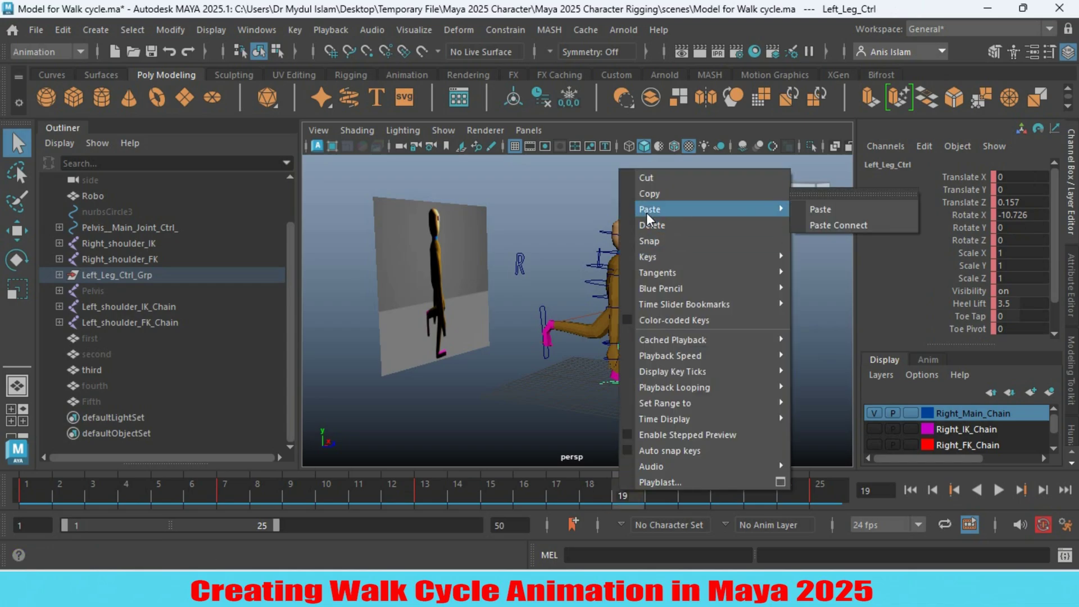
left_click(807, 209)
Move the main pelvis control at frame 19 back to about Translate Z -3.95 and up to about Translate Y -0.481.
scroll(598, 398, "up", 3)
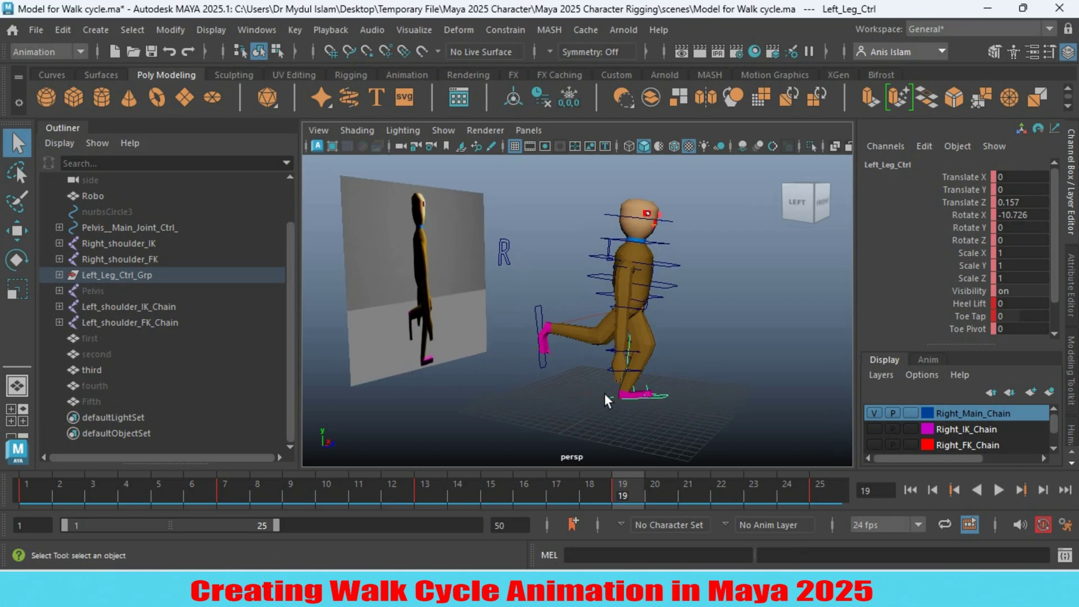
mouse_move(606, 400)
left_mouse_down("alt")
mouse_move(566, 386)
mouse_move(597, 403)
left_mouse_up("alt")
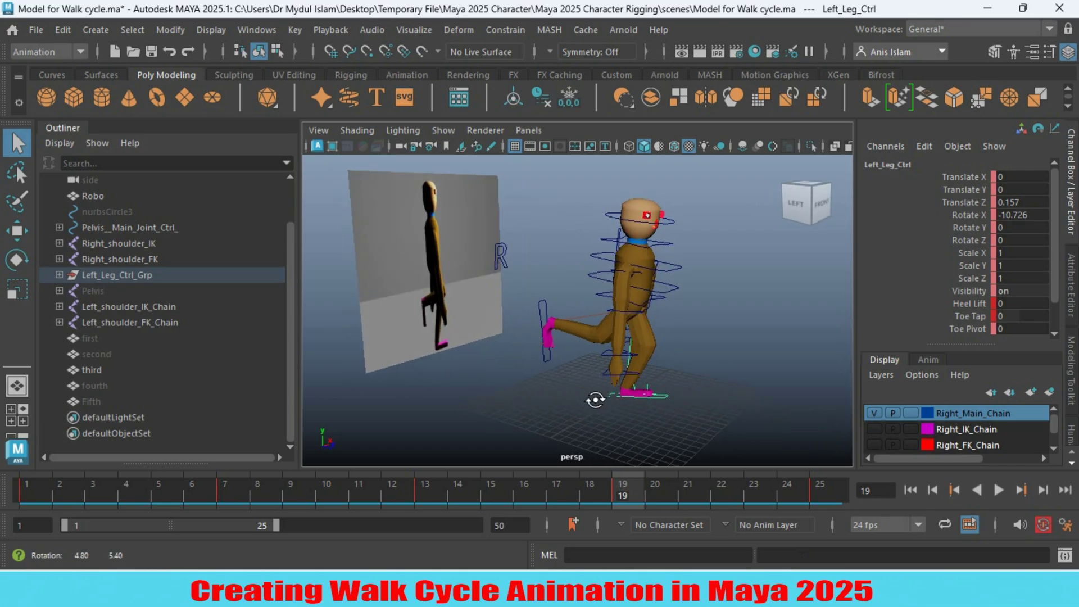
left_click(659, 306)
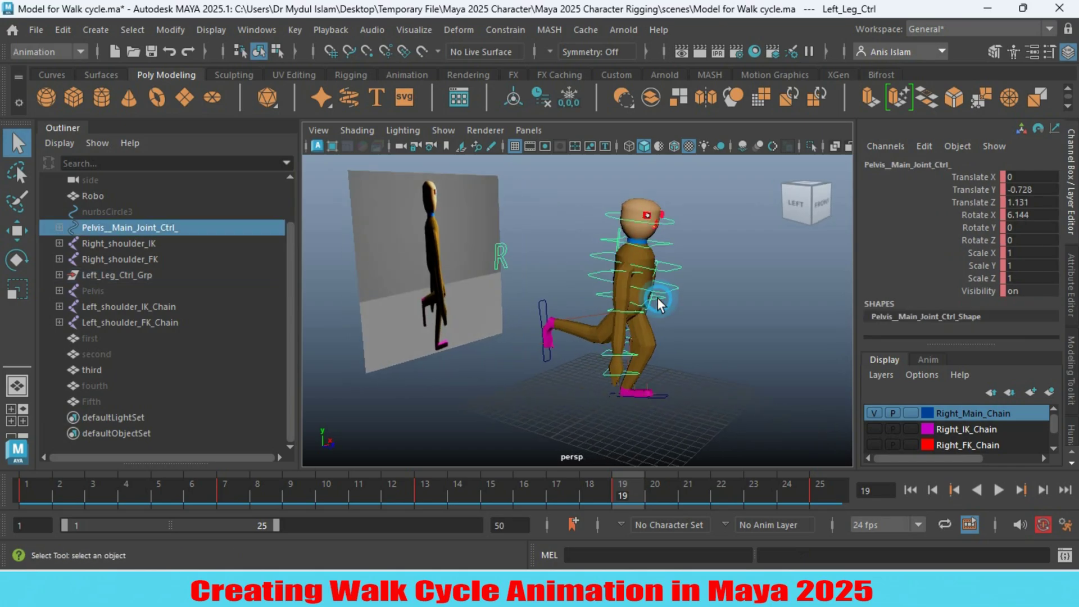
left_click(19, 232)
left_click_drag(704, 306, 655, 301)
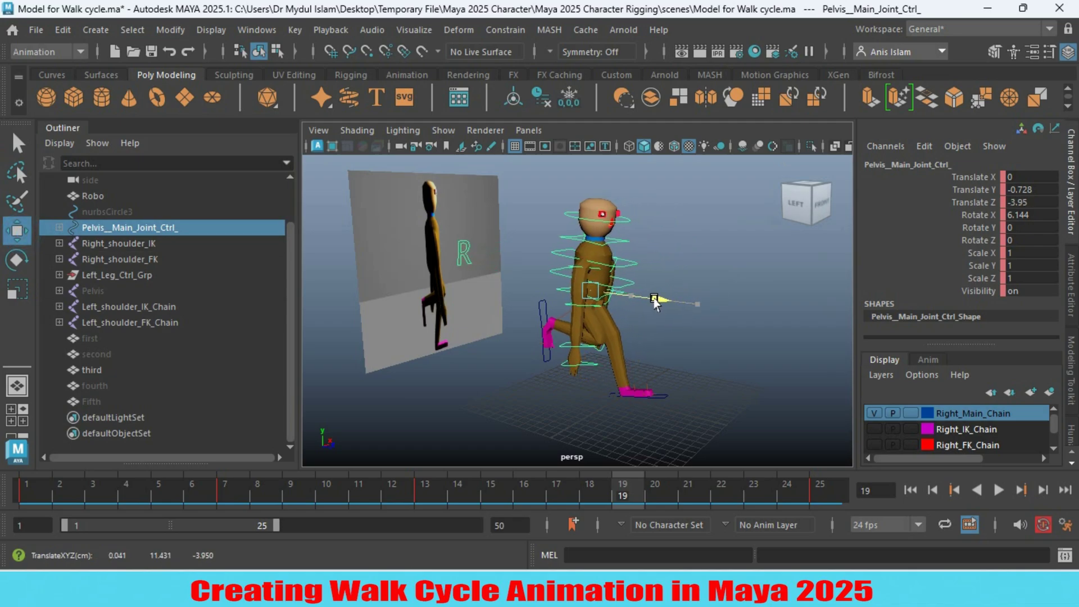
left_click_drag(587, 226, 587, 218)
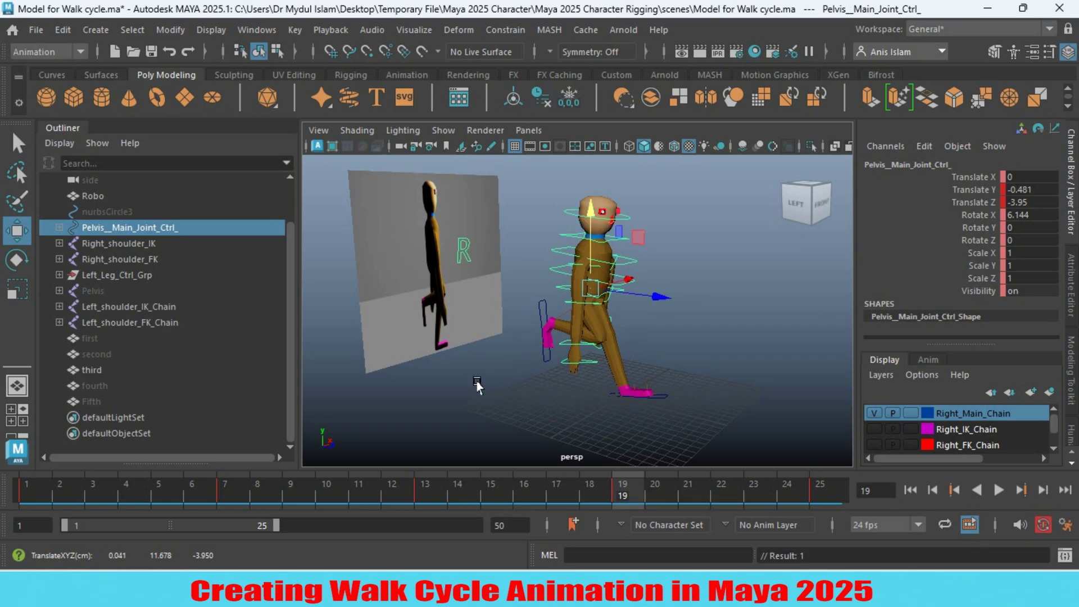
Move the right leg control forward to about Translate Z -8.396 at frame 19 and key it.
left_click_drag(474, 386, 487, 378, "alt")
left_click(524, 371)
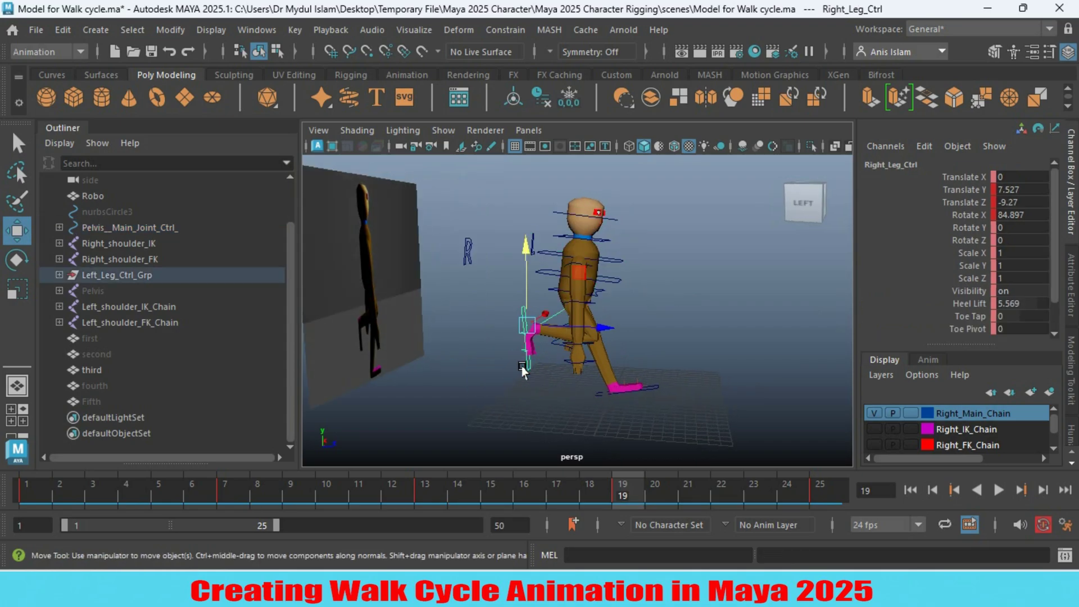
left_click_drag(590, 331, 598, 330)
key("s")
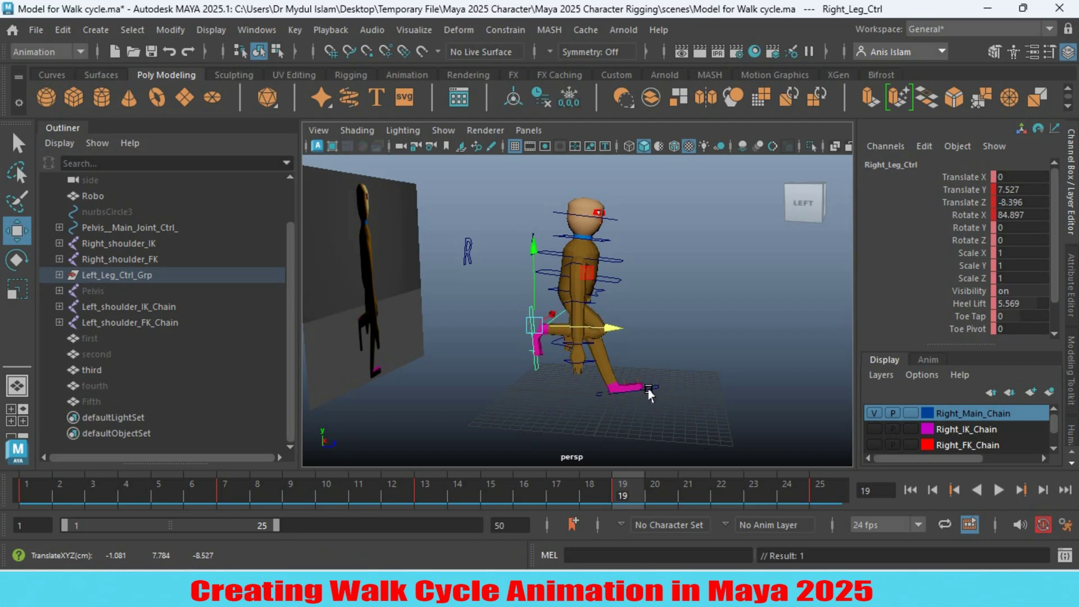
Move the left leg control back to about Translate Z -3.228 at frame 19 and level the foot to about Rotate X 0.687.
left_click(648, 394)
left_click_drag(701, 393, 667, 404)
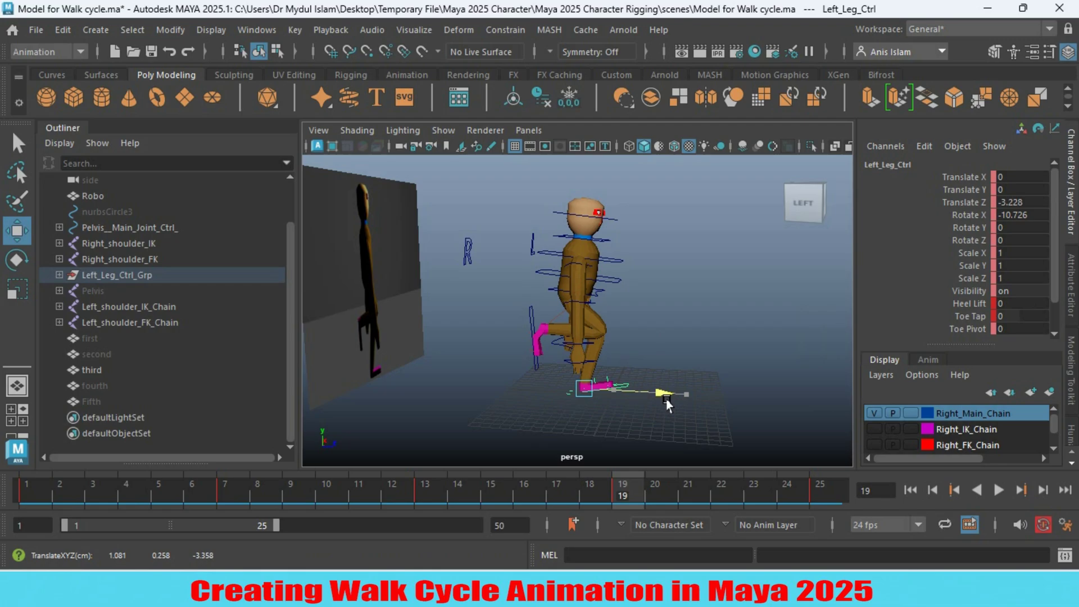
left_click(18, 261)
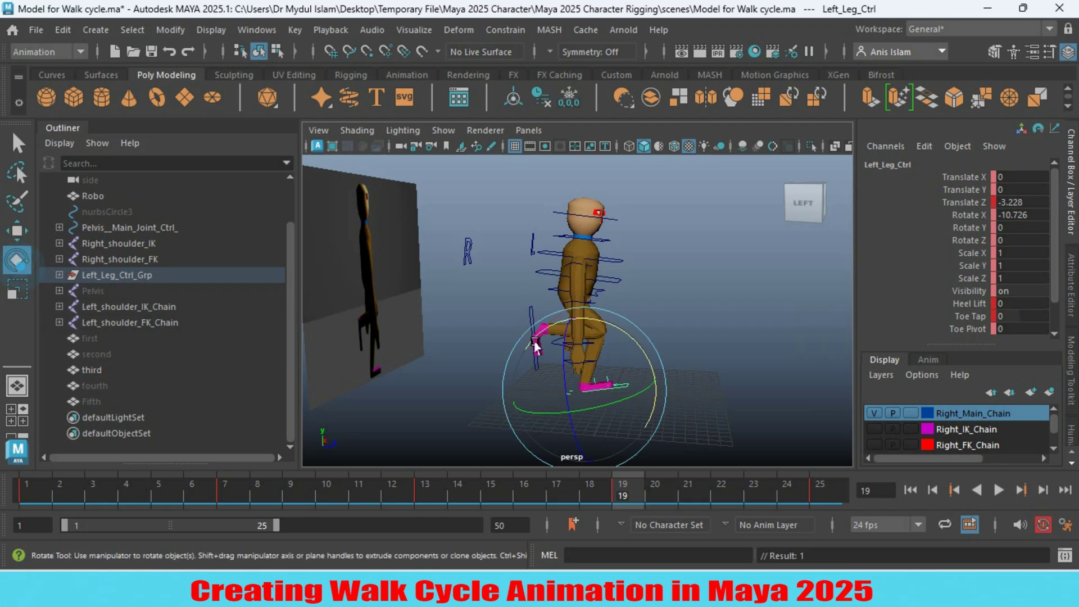
left_click_drag(616, 337, 624, 347)
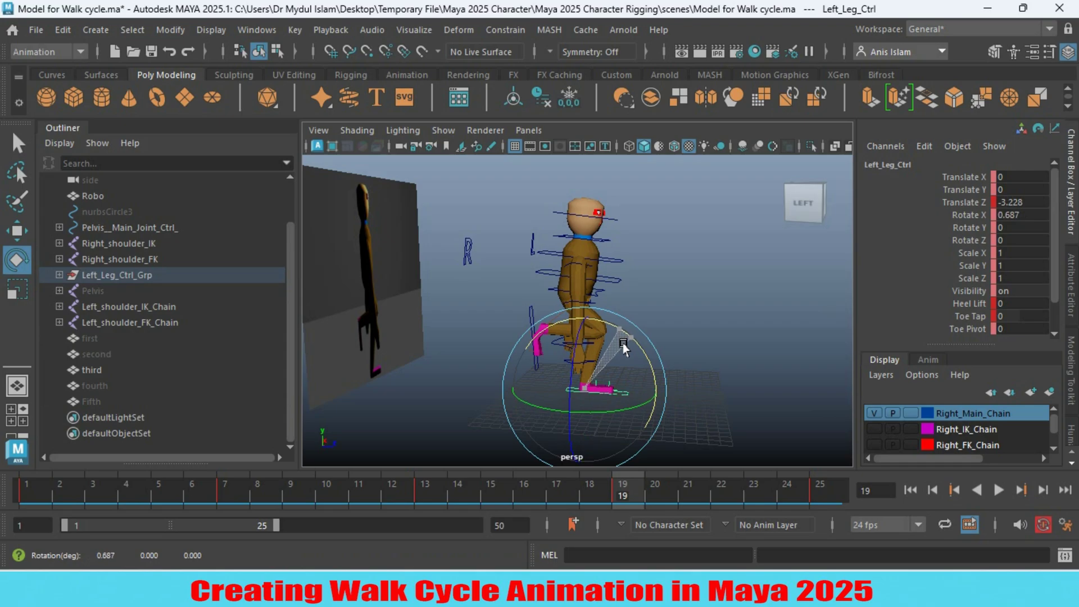
left_click_drag(682, 367, 560, 375, "alt")
left_click_drag(535, 376, 483, 375, "alt")
Raise the main pelvis control at frame 19 to about Translate Y 0.252 and compare the pose with the reference image.
left_click(18, 145)
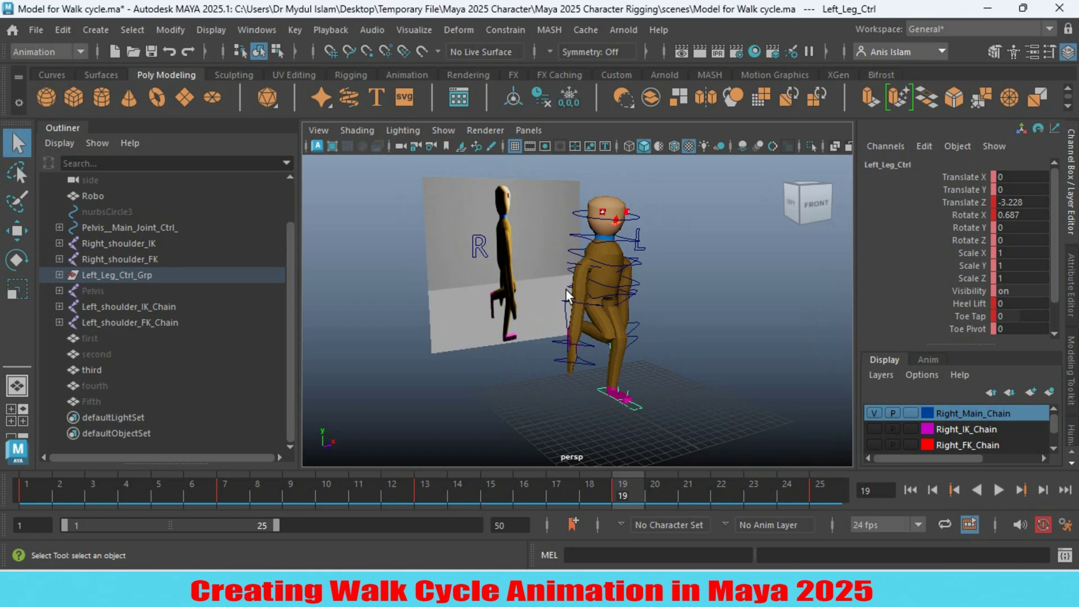
left_click(619, 294)
left_click_drag(643, 345, 676, 349, "alt")
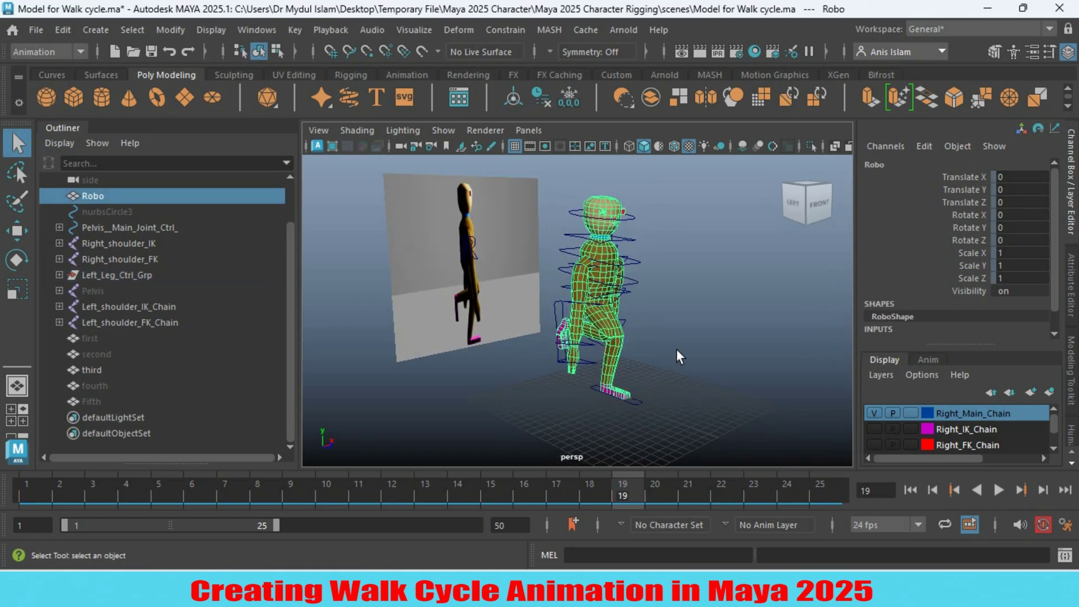
left_click(675, 342)
left_click(631, 296)
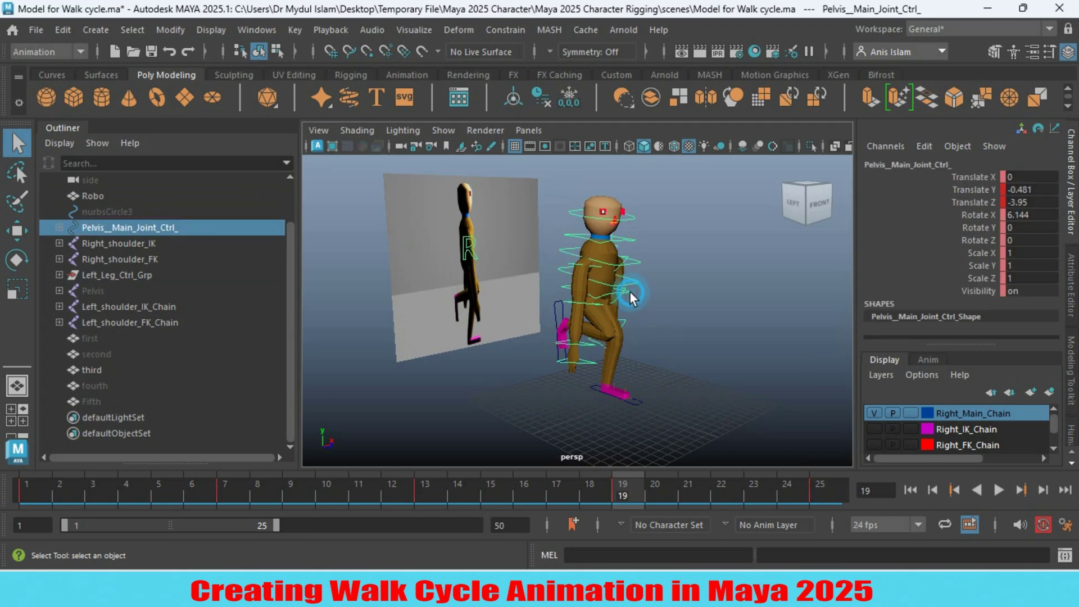
left_click(16, 231)
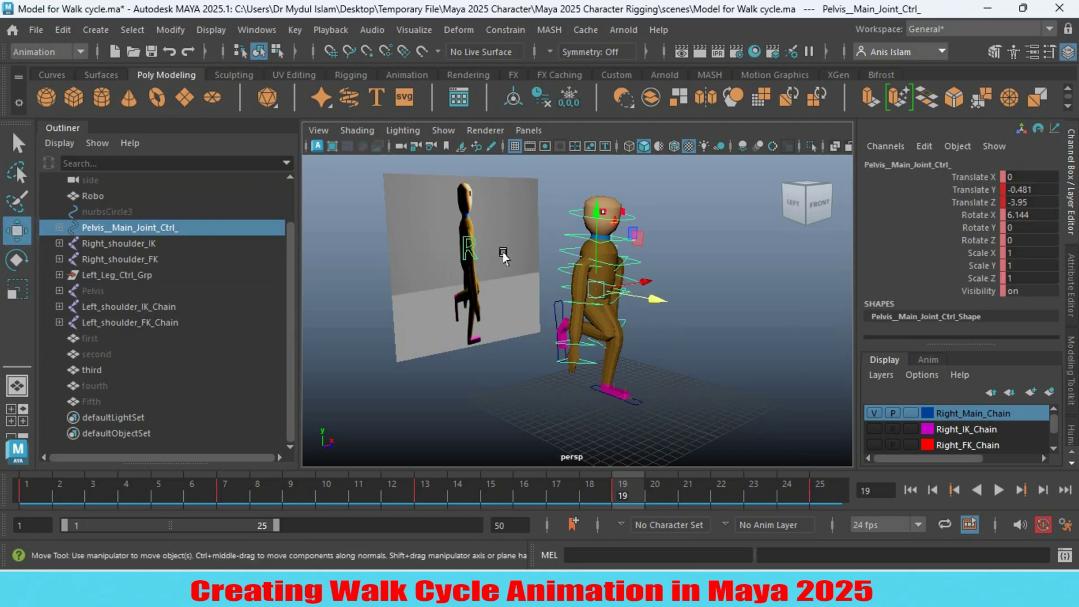
mouse_move(589, 218)
left_mouse_down()
mouse_move(593, 204)
mouse_move(596, 214)
left_mouse_up()
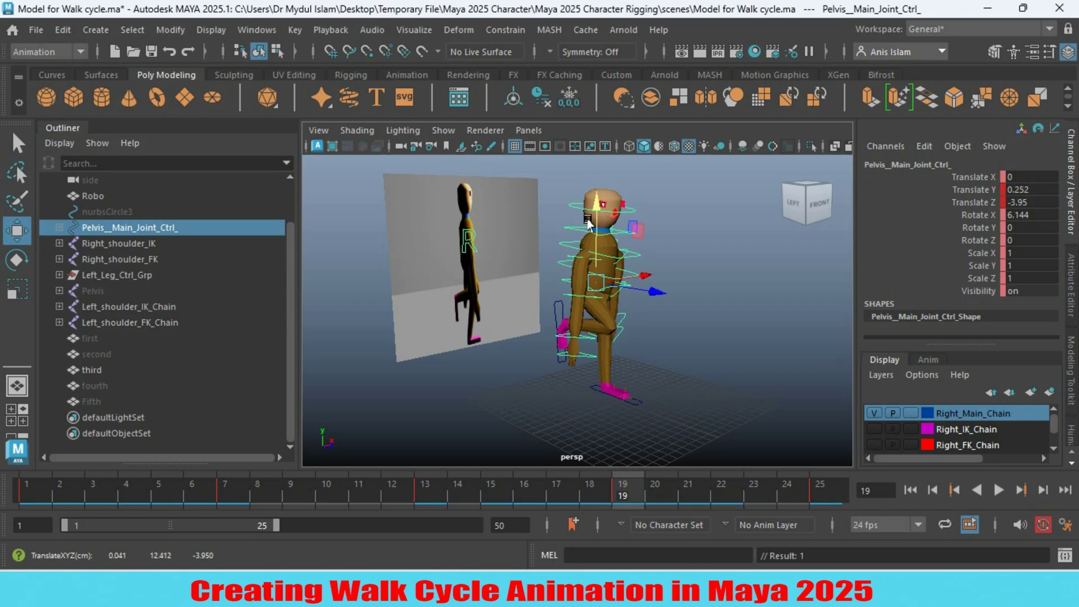
left_click_drag(494, 326, 512, 340, "alt")
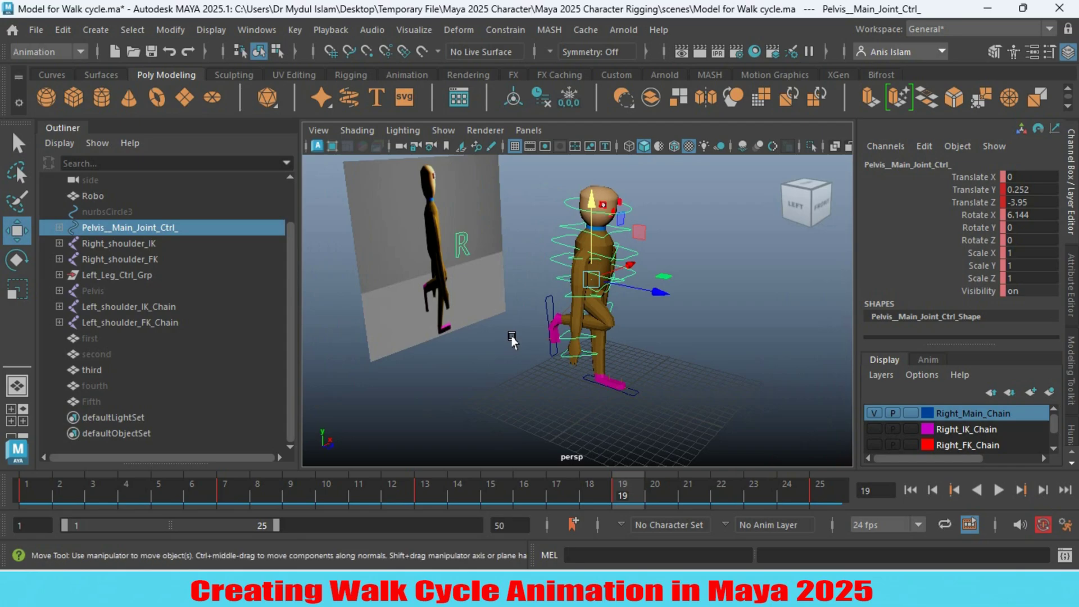
Move the right leg control back to about Translate Z -10.787 at frame 19 and set its Heel Lift to 0.
left_click(536, 305)
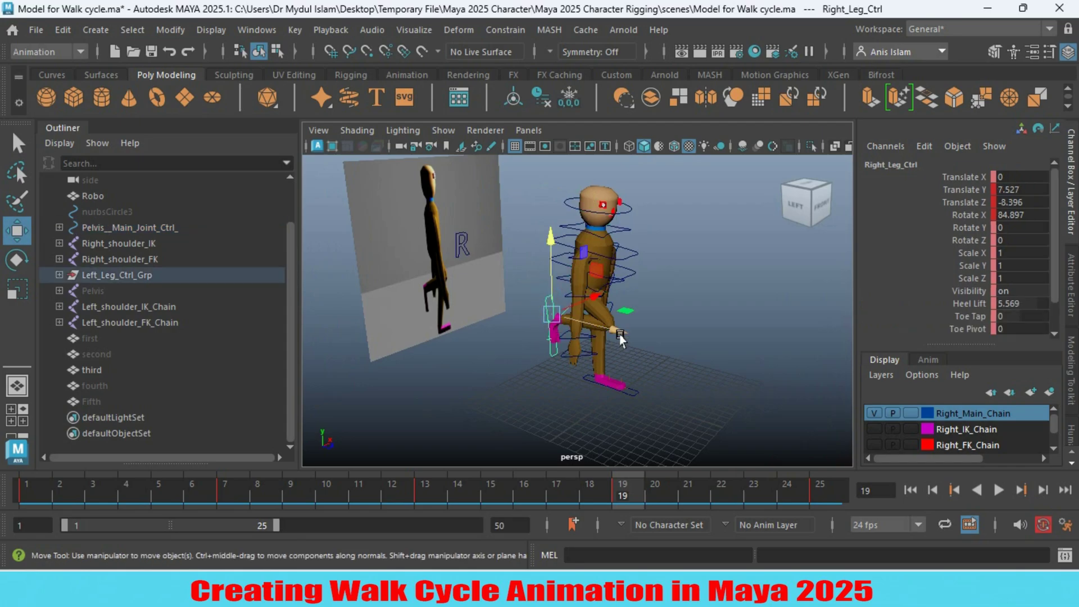
left_click_drag(681, 340, 710, 337, "alt")
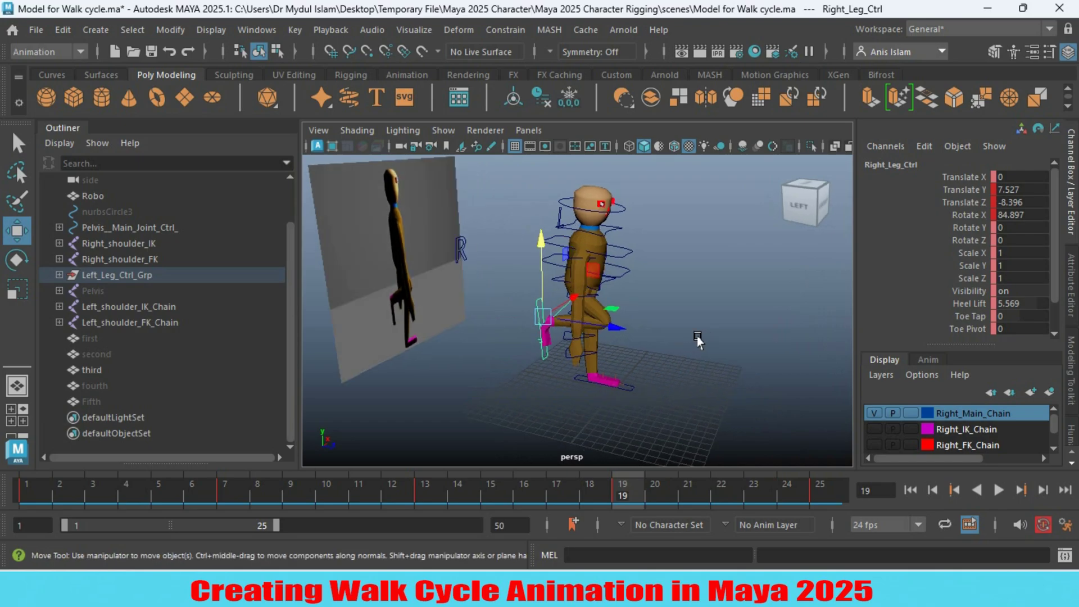
left_click_drag(622, 333, 693, 331)
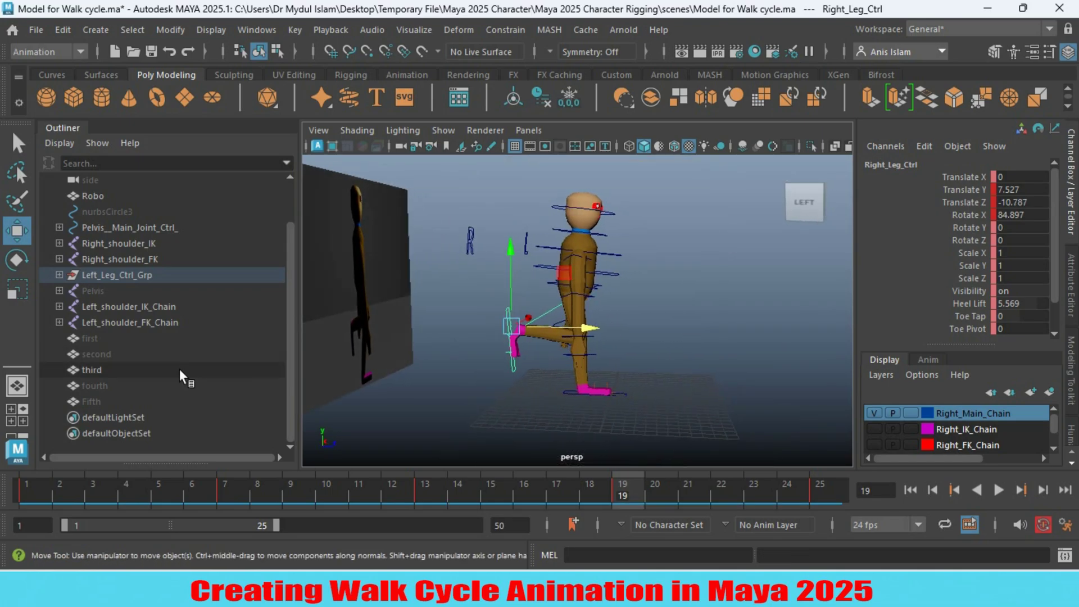
double_click(1001, 303)
type("0")
key("Return")
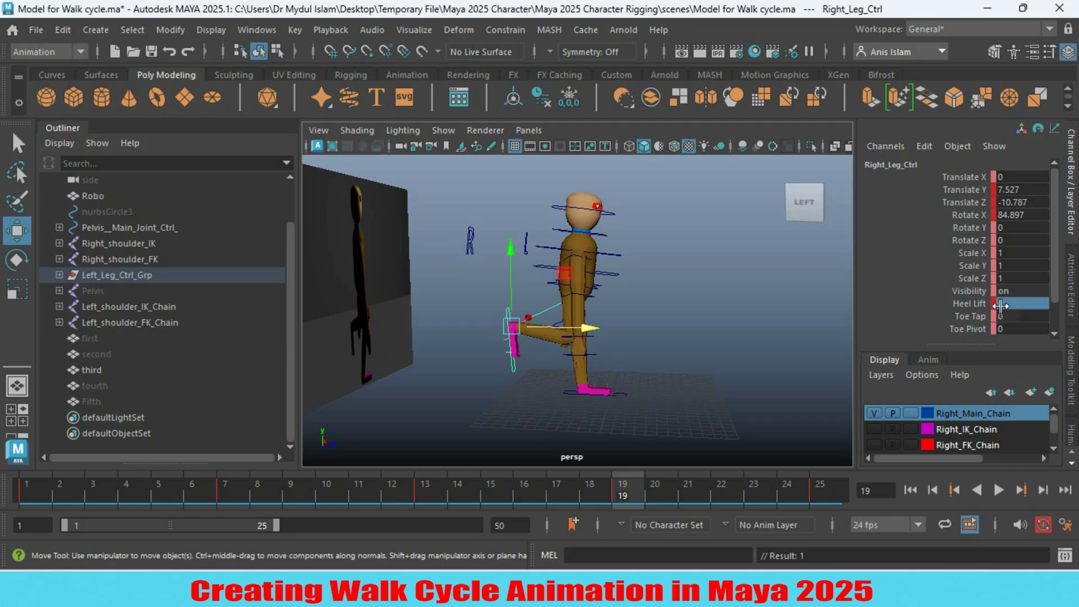
left_click_drag(460, 379, 378, 373, "alt")
left_click_drag(625, 381, 652, 380, "alt")
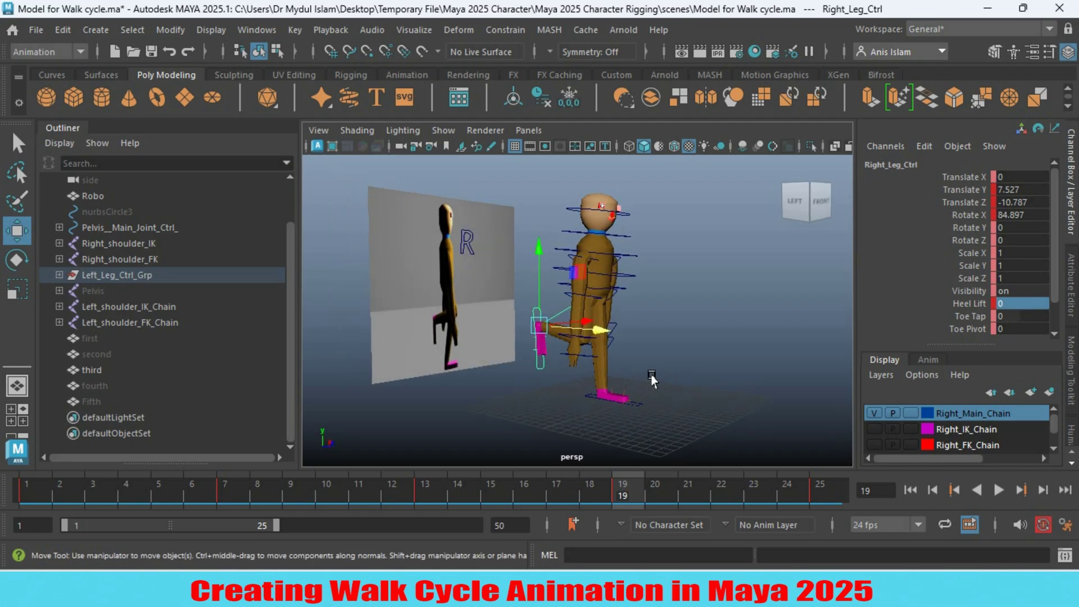
Play back the walk cycle in the perspective view and again in the maximized side view to check the motion.
left_click(994, 492)
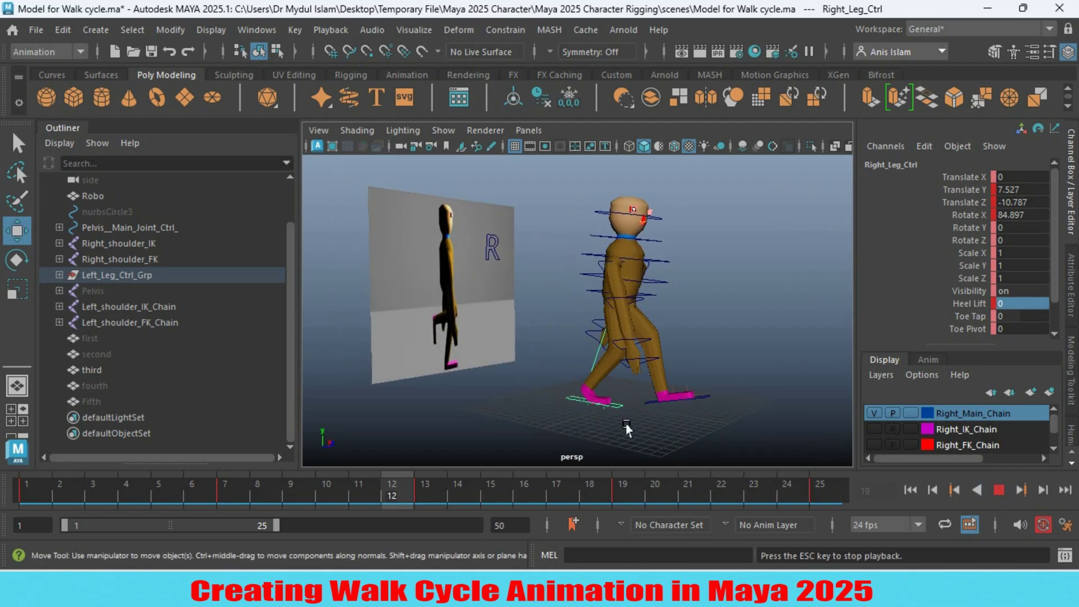
right_click_drag(680, 406, 602, 422, "alt")
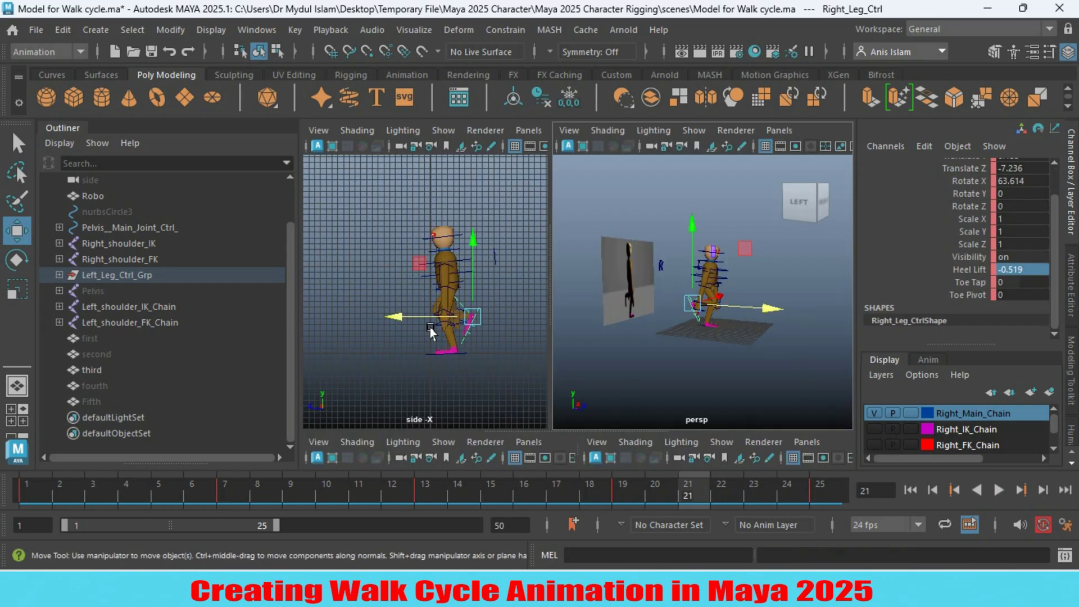
key("space")
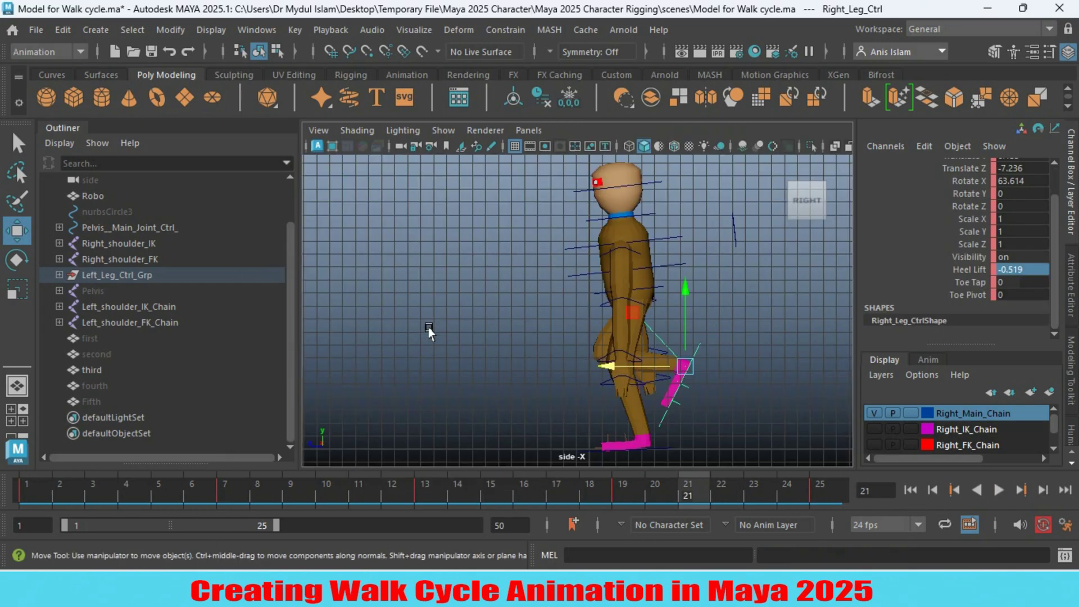
left_click(999, 490)
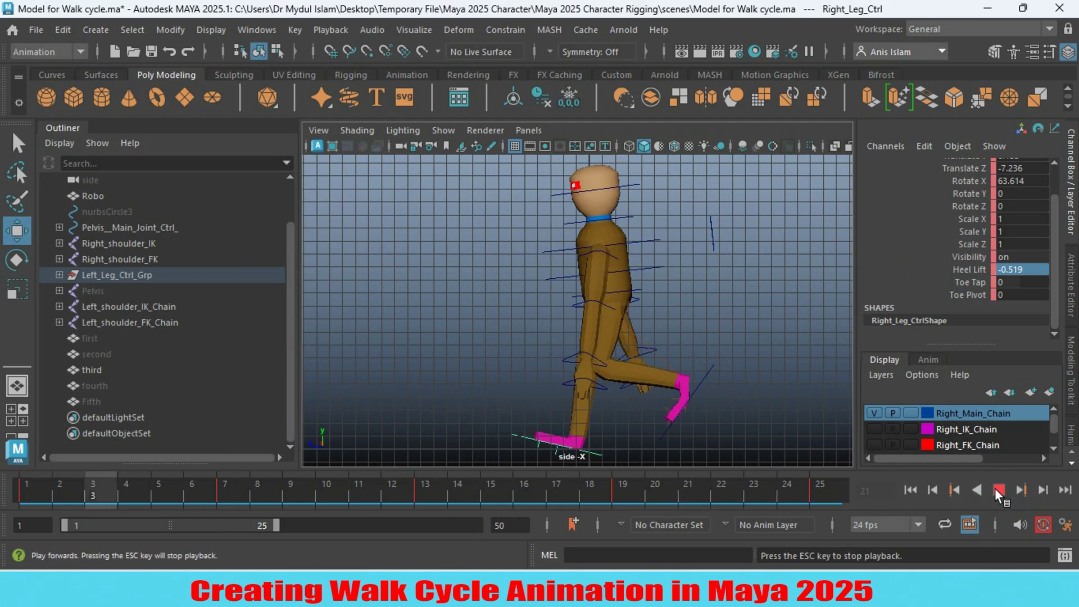